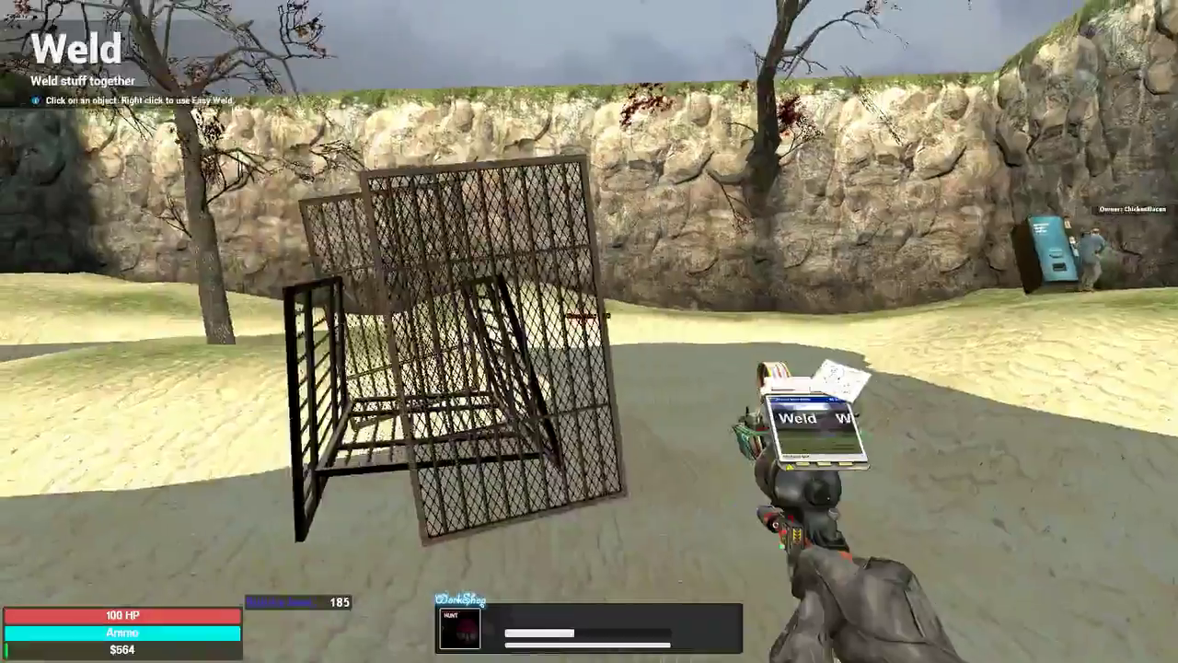
# - Weld a cage part, then grab and swing the cage with the physics gun
pyautogui.click(589, 332)
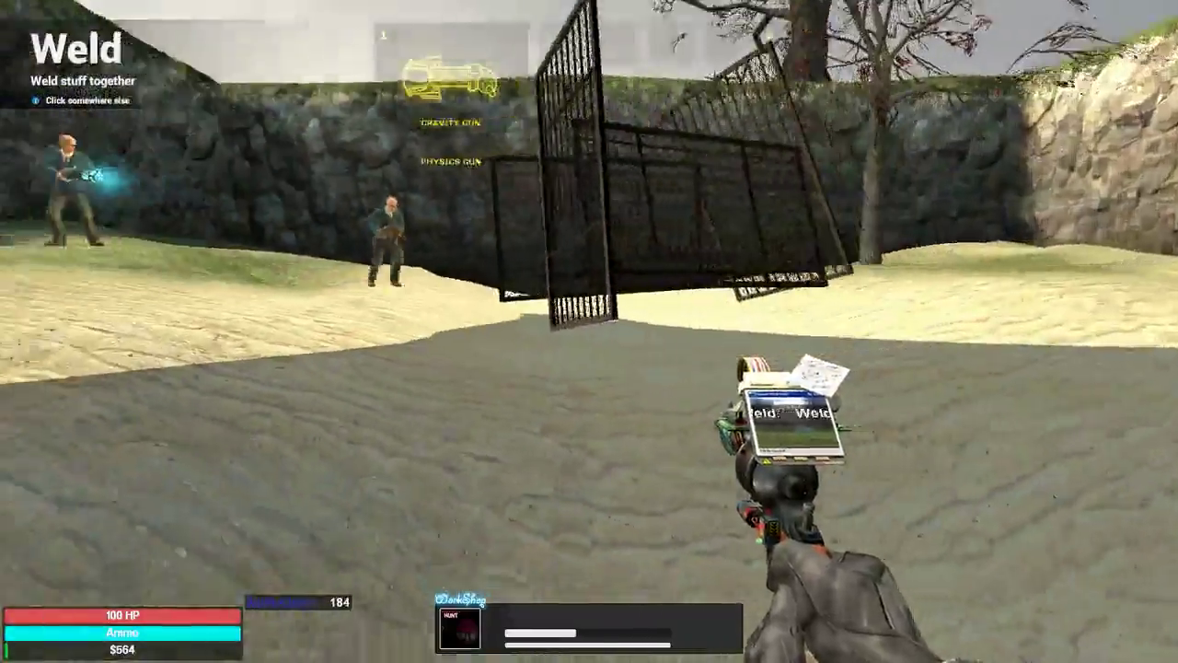
pyautogui.click(589, 331)
pyautogui.moveTo(589, 331); pyautogui.dragTo(589, 331)
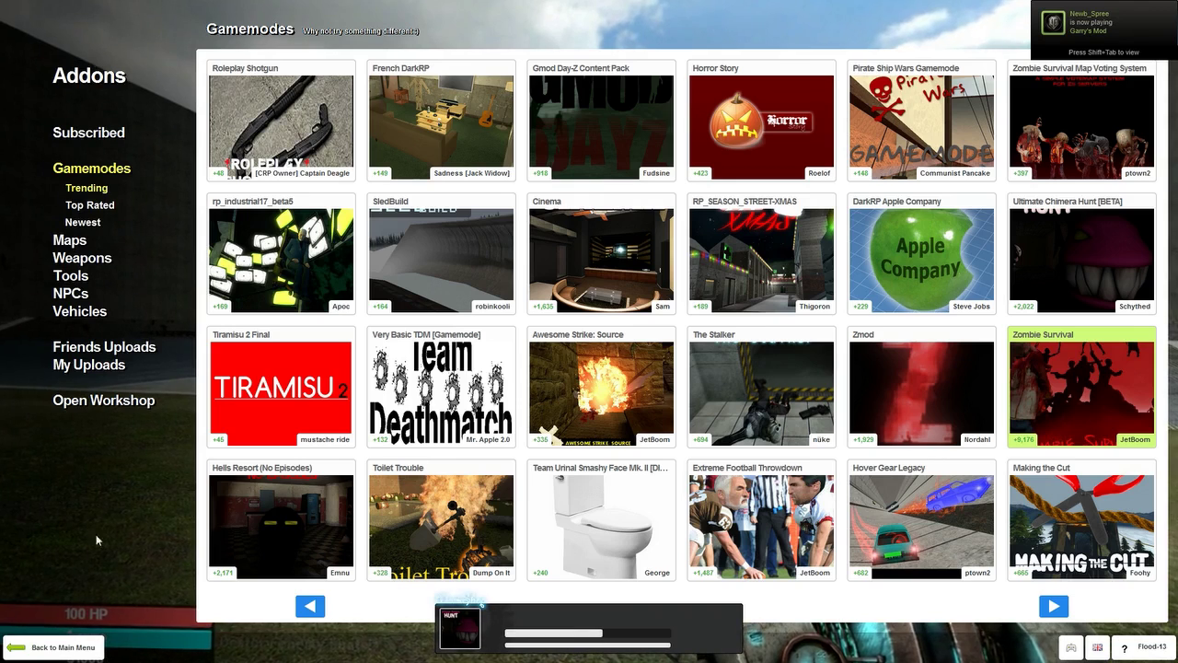
# - List the installed gamemodes using the bottom-right gamemode button
pyautogui.click(1136, 647)
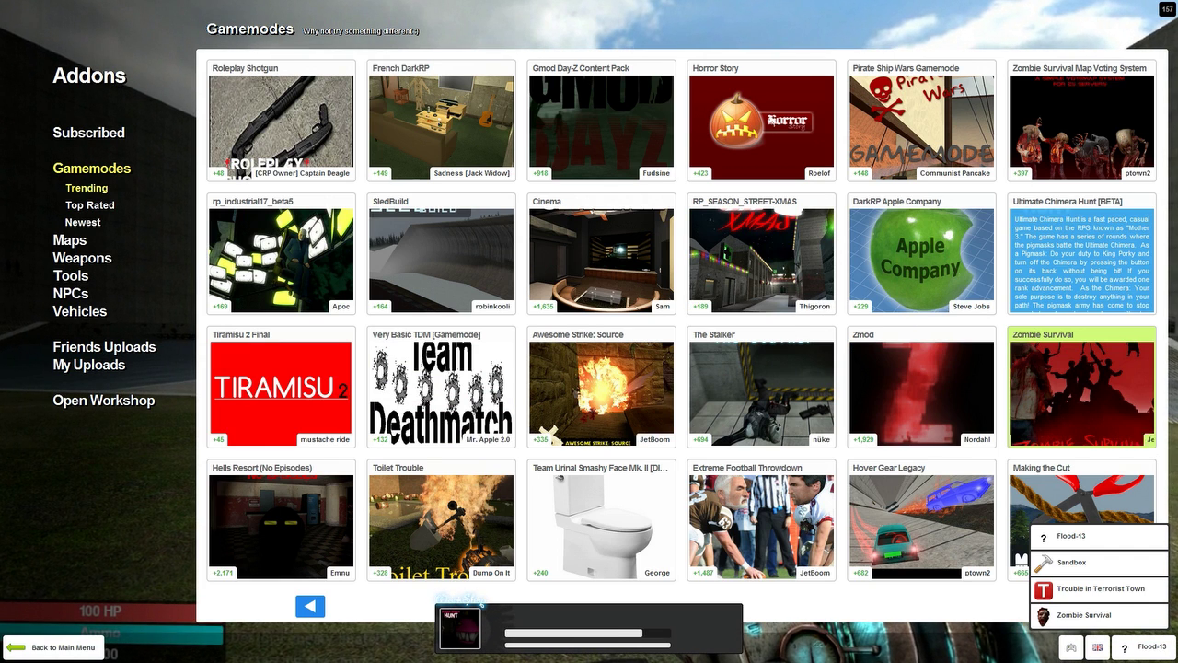
# - Leave the addons browser and open Options > Video > Advanced settings
pyautogui.click(94, 650)
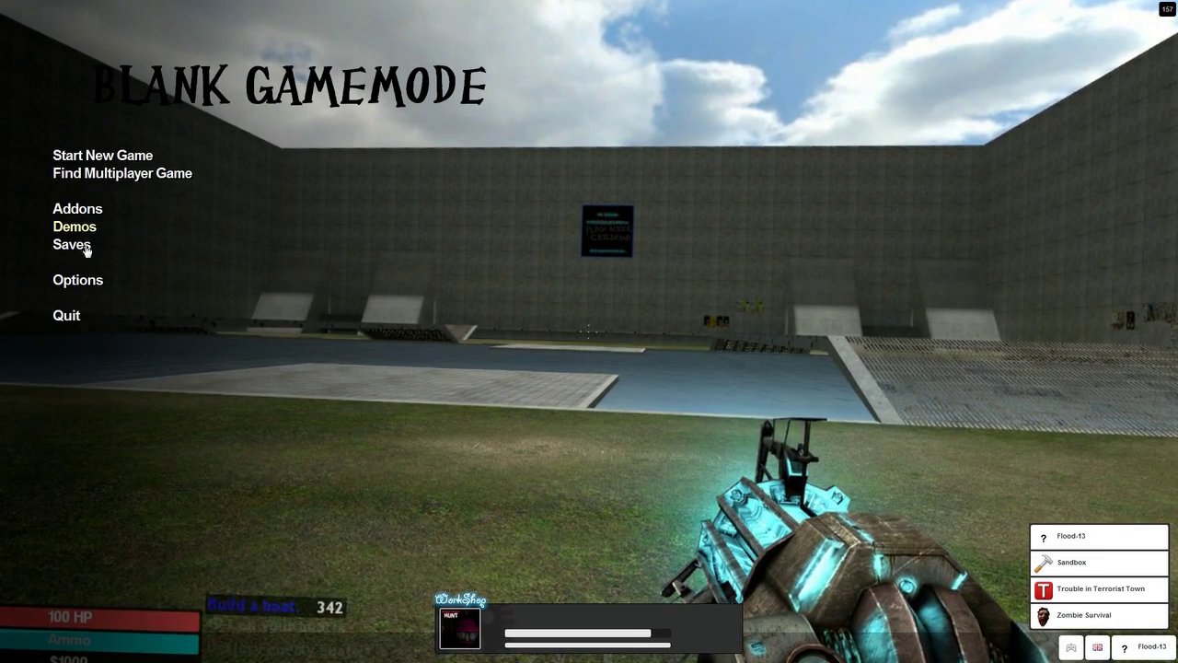
pyautogui.click(77, 280)
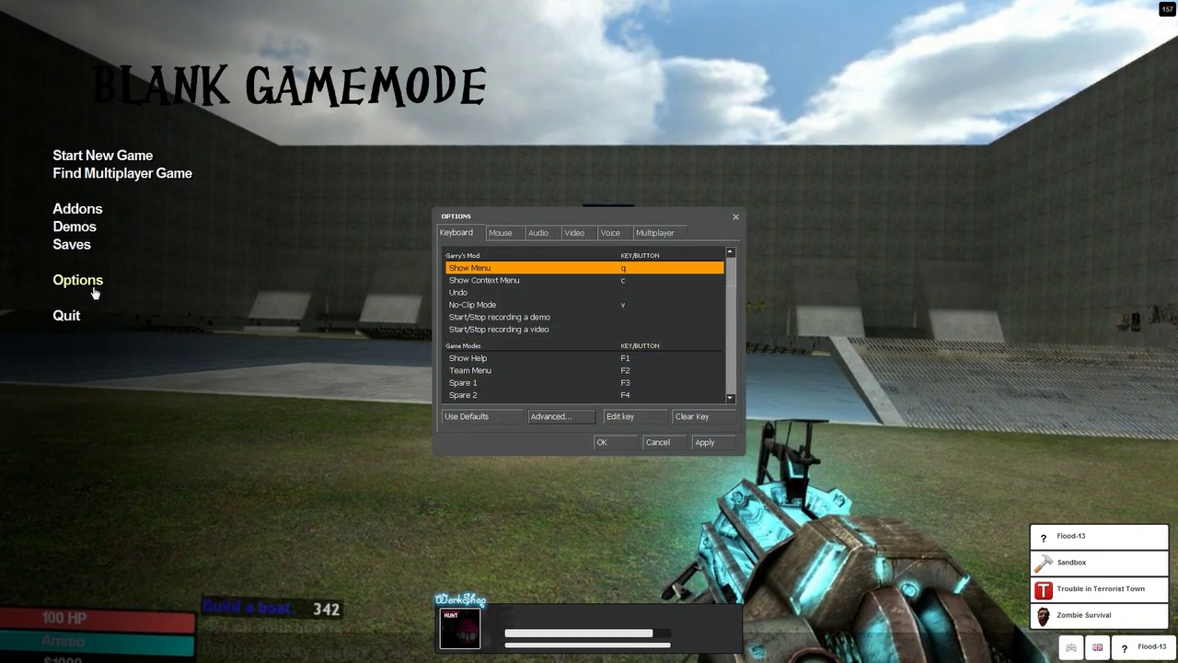
pyautogui.click(574, 232)
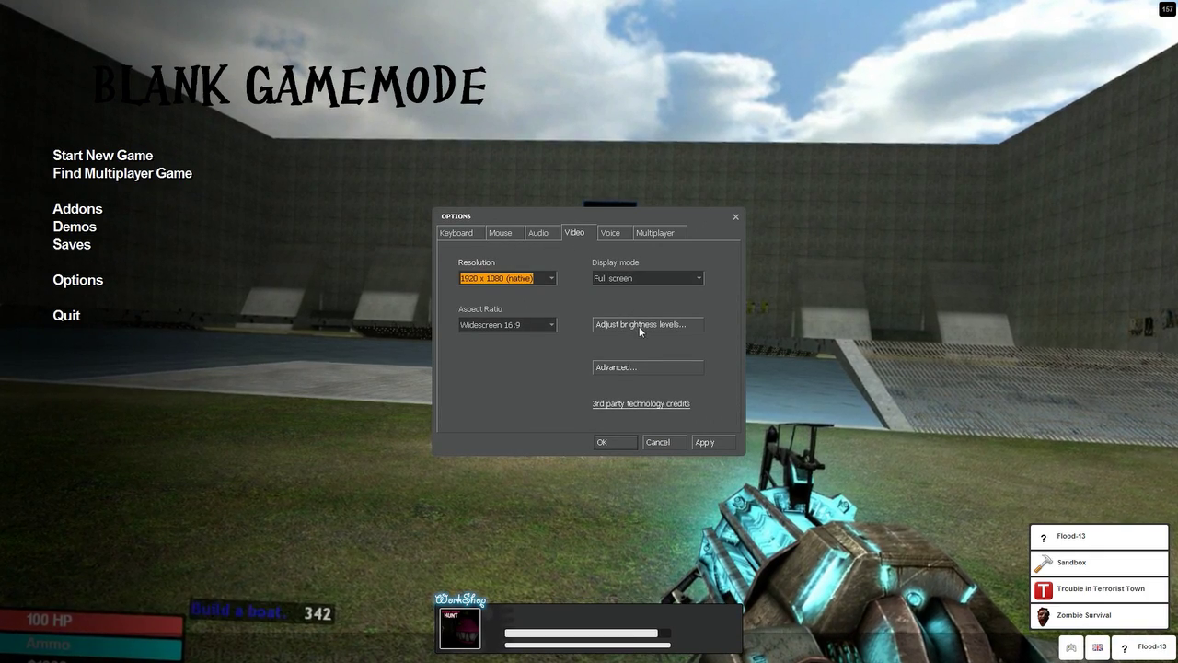
pyautogui.click(638, 368)
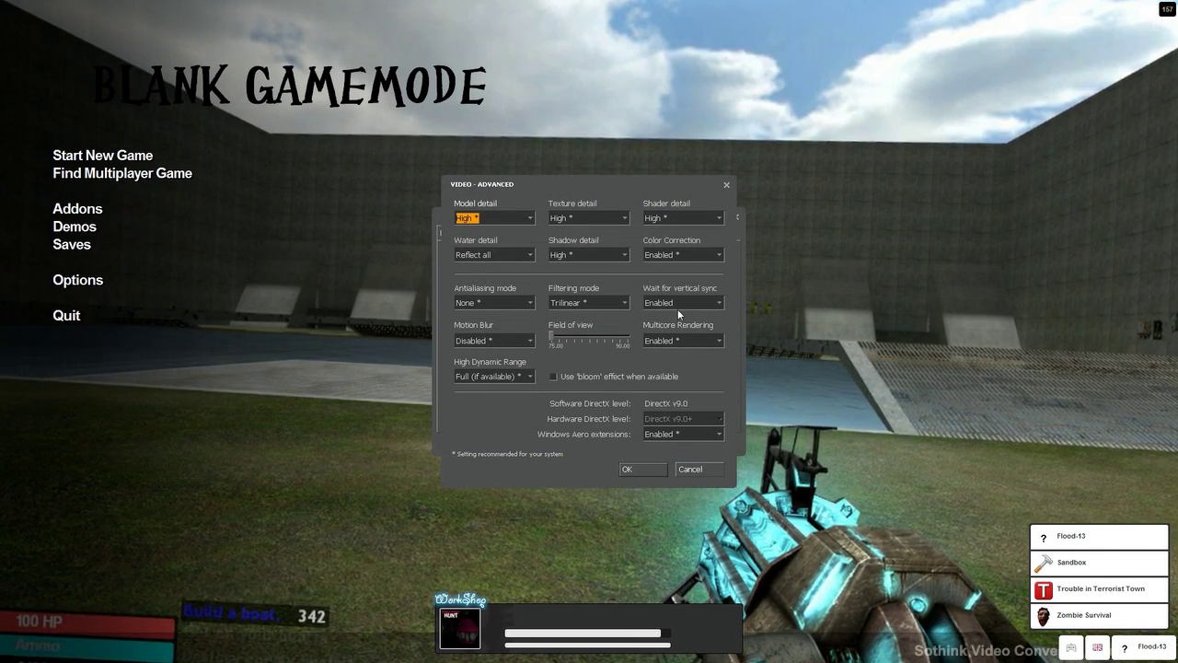
# - Set shadow, texture and model detail to Medium, keeping shader detail High
pyautogui.click(590, 255)
pyautogui.click(589, 267)
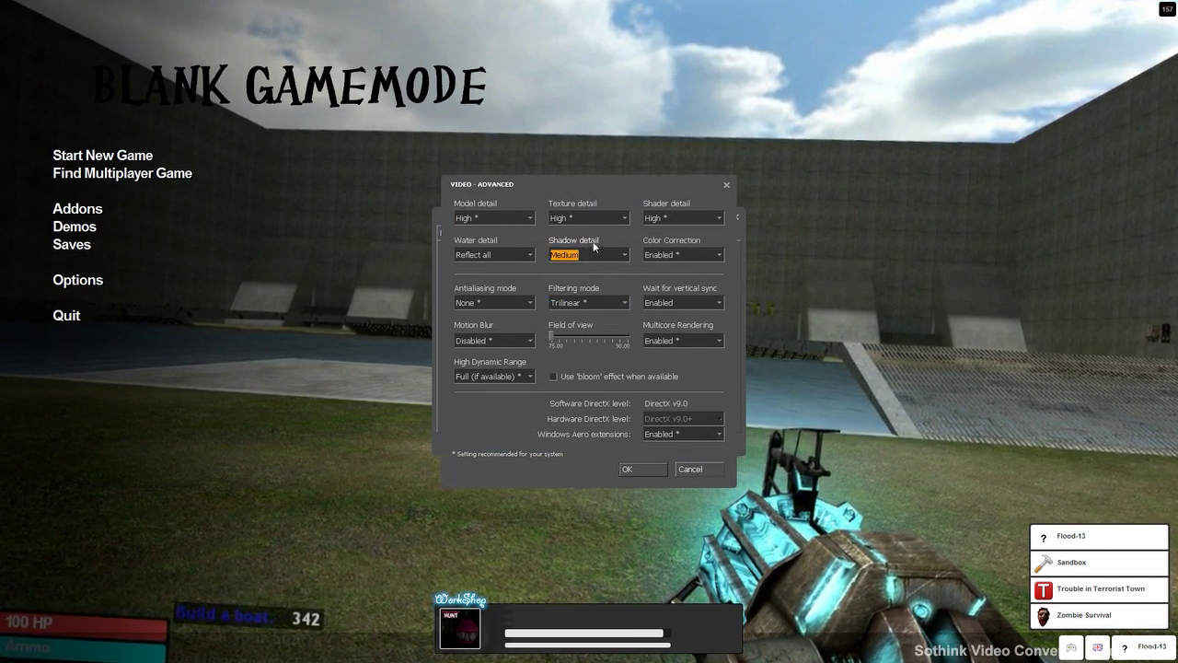
pyautogui.click(589, 218)
pyautogui.click(595, 243)
pyautogui.click(681, 218)
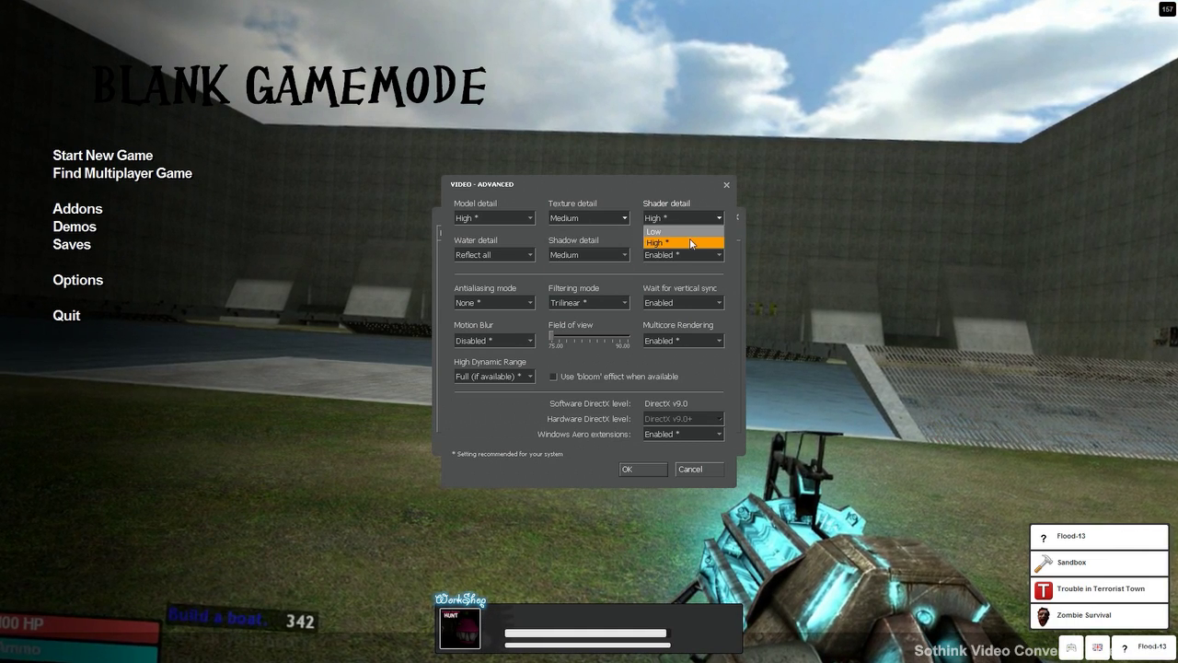
pyautogui.click(595, 204)
pyautogui.click(488, 217)
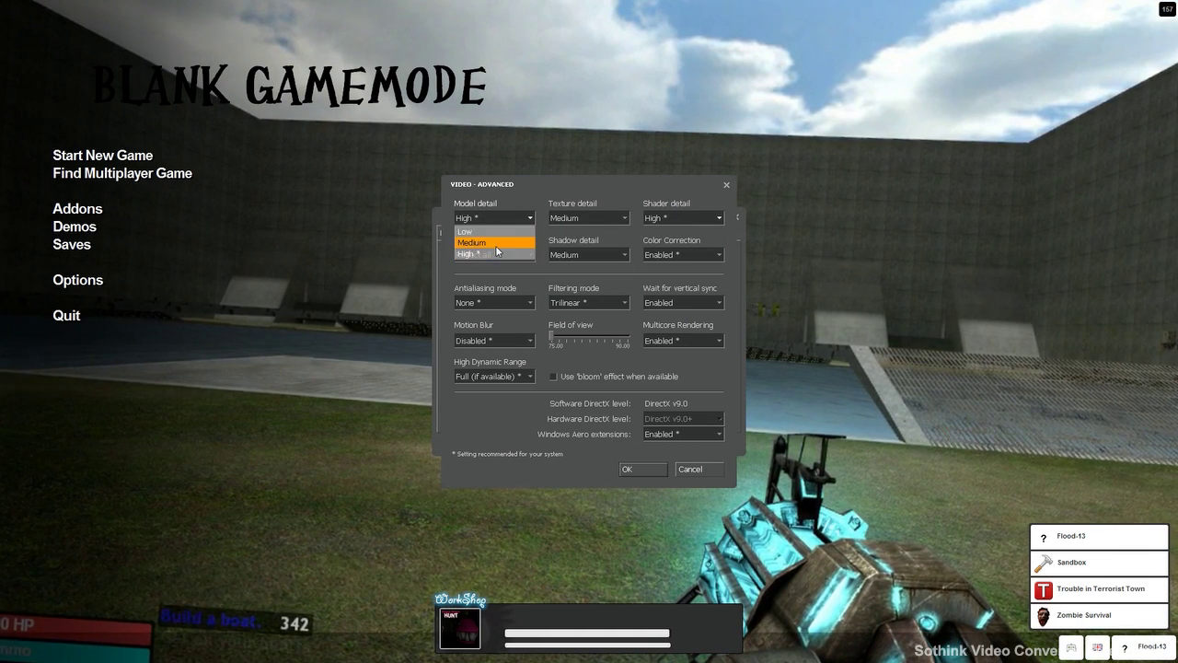
pyautogui.click(487, 241)
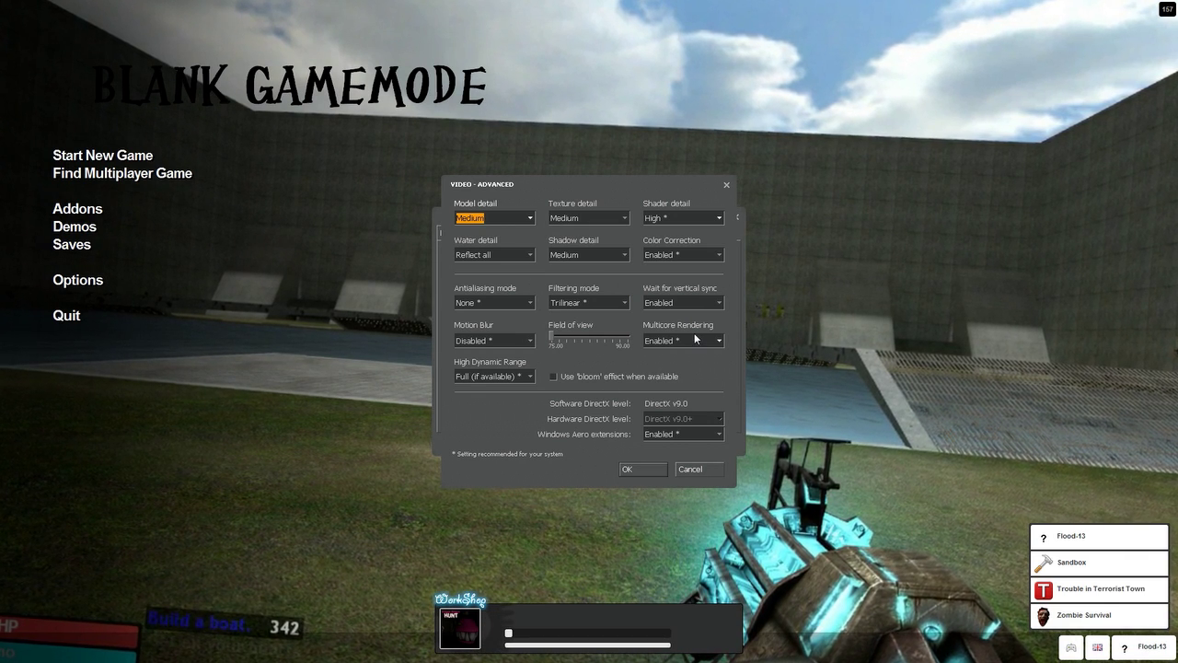
# - Confirm the advanced settings, apply the video changes and close the options
pyautogui.click(645, 468)
pyautogui.click(708, 442)
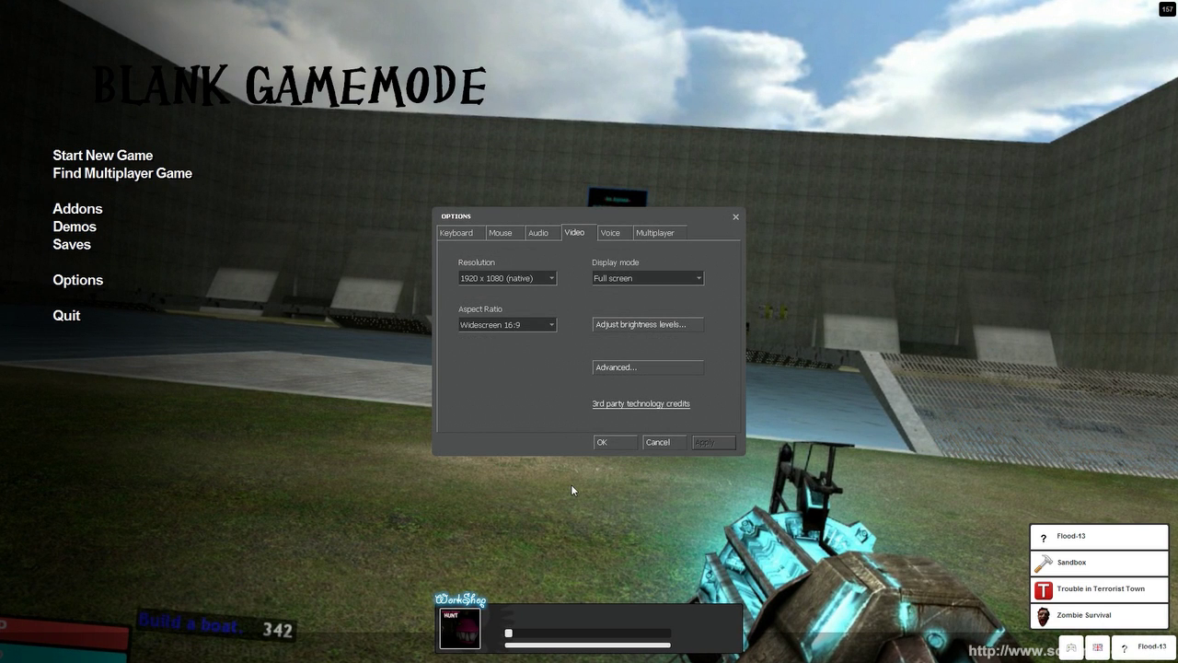
pyautogui.click(602, 441)
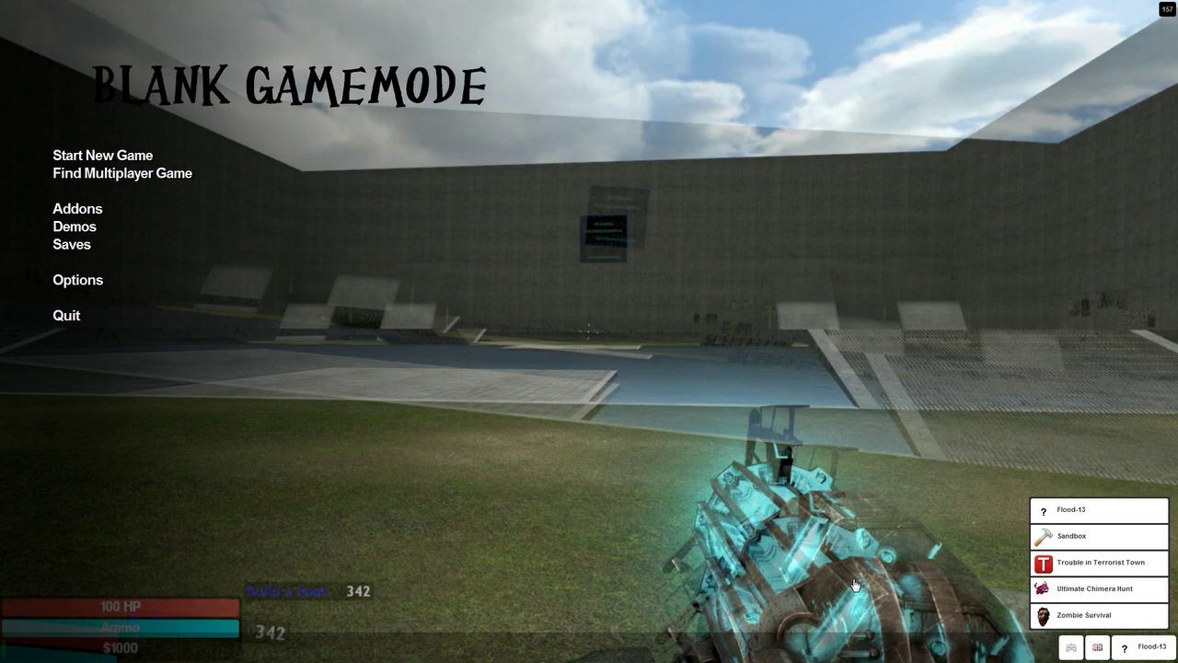
# - Switch to Ultimate Chimera Hunt and join a friend's server through the Steam overlay
pyautogui.click(1095, 588)
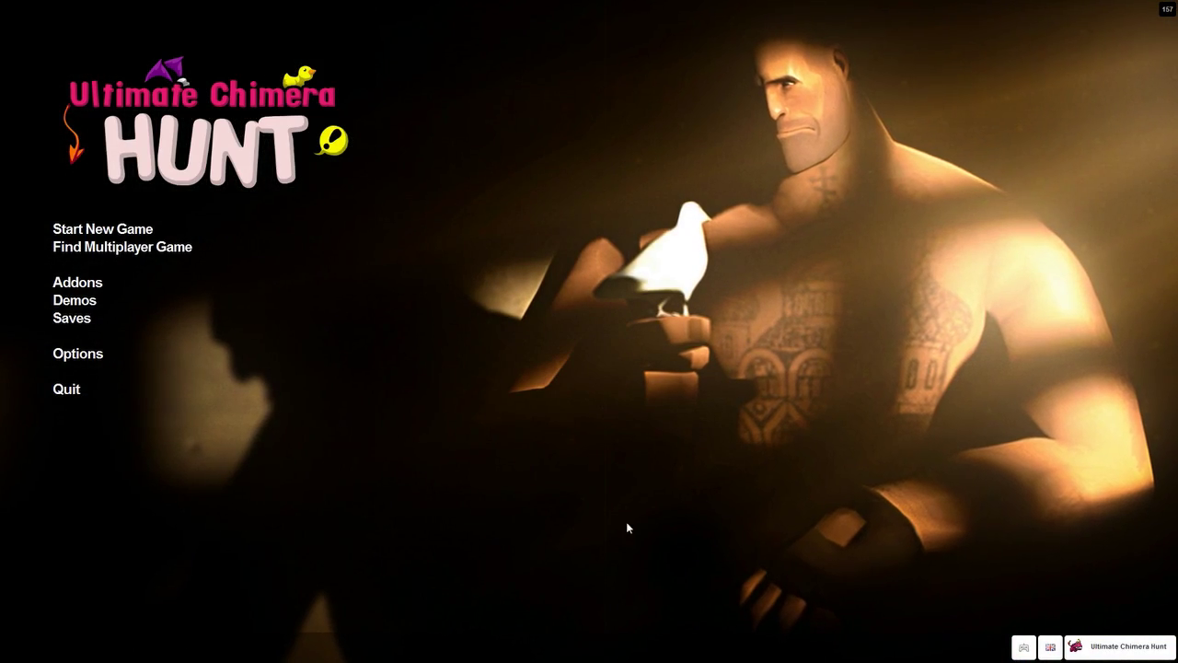
pyautogui.hotkey('shift', 'Tab')
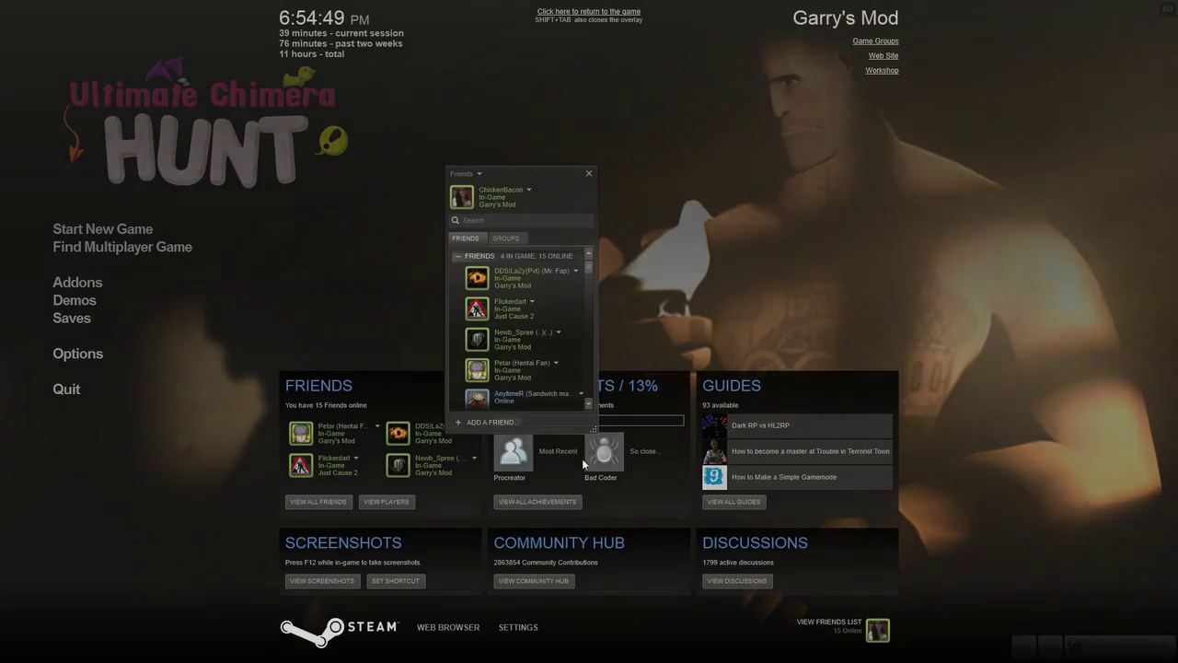
pyautogui.click(558, 332)
pyautogui.click(583, 442)
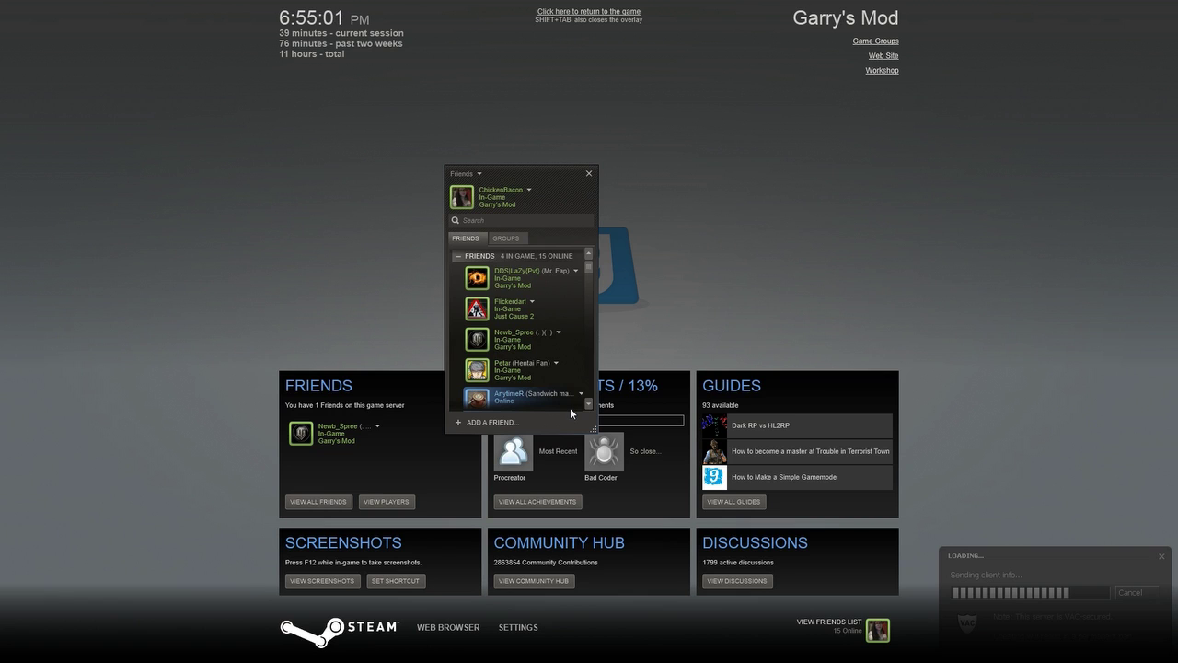
pyautogui.scroll(-3, 591, 268)
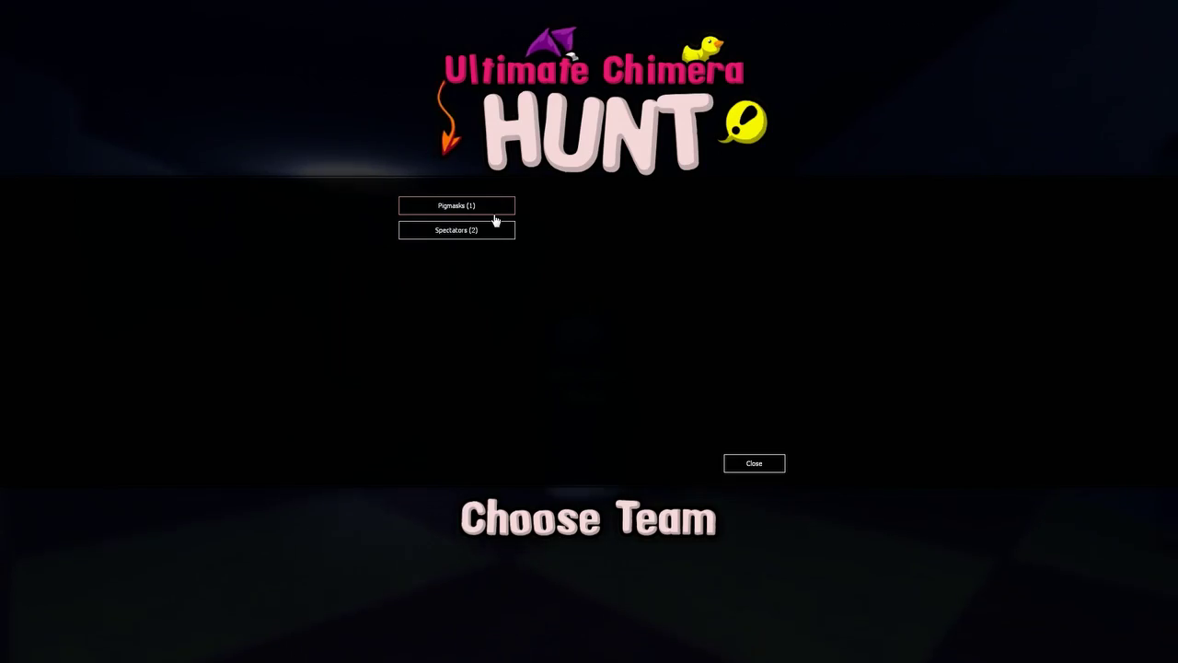
# - Pick the Pigmasks team on the Choose Team screen
pyautogui.click(497, 208)
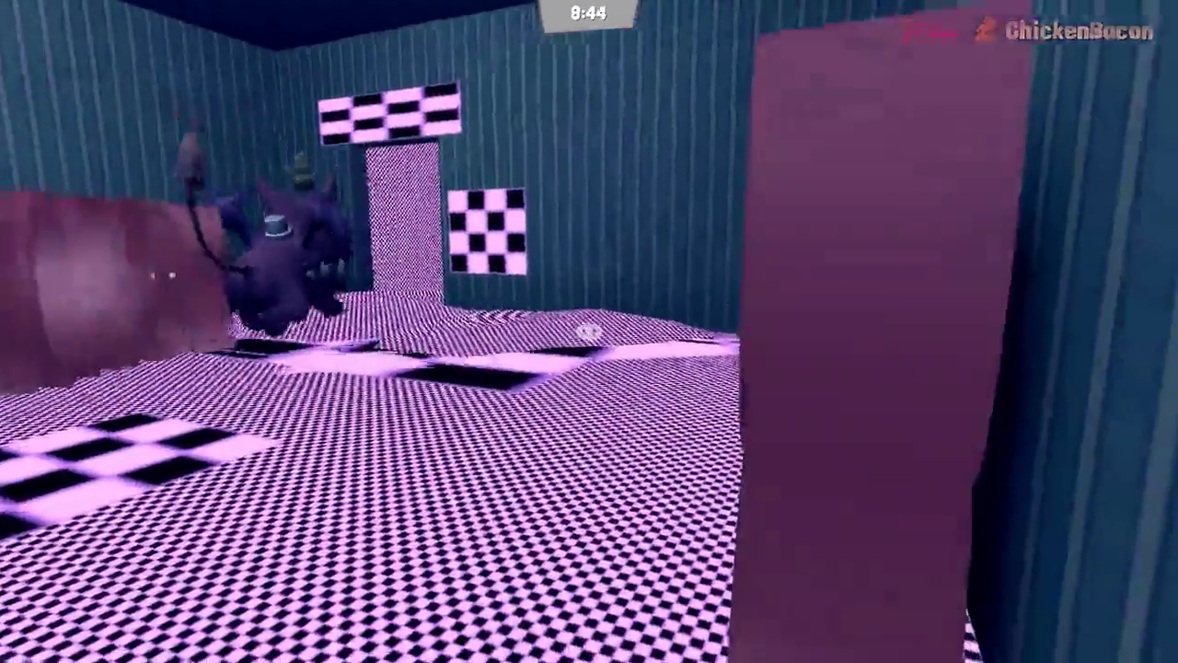
# - Pause with Esc and disconnect from the Ultimate Chimera Hunt server
pyautogui.press('Escape')
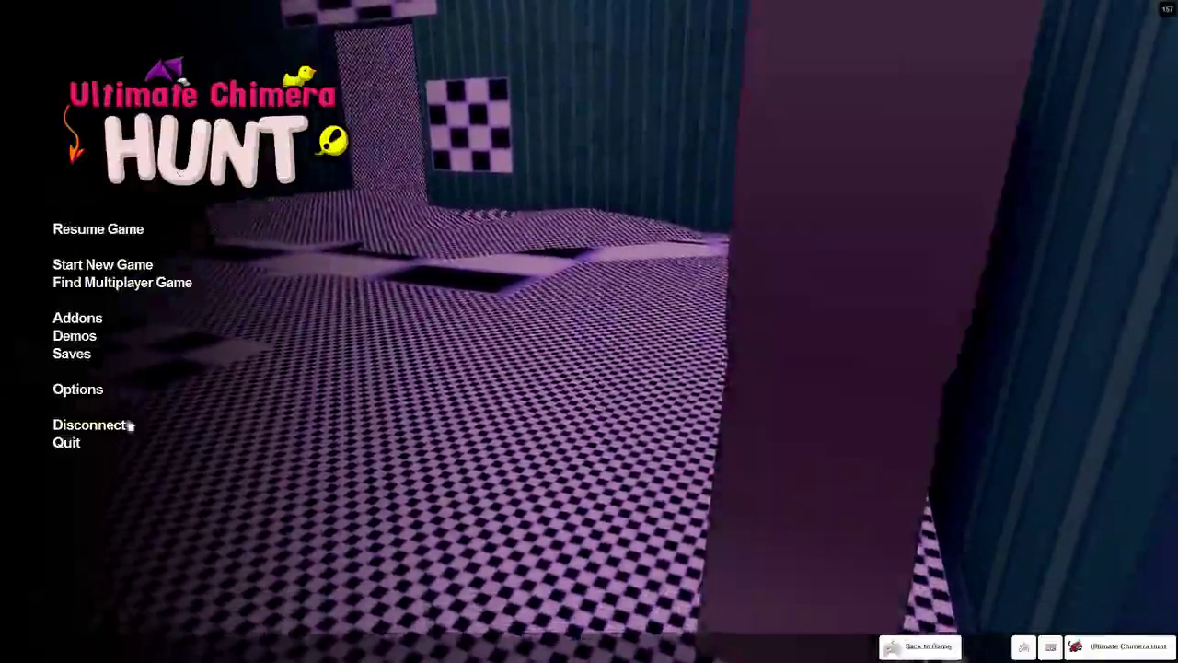
pyautogui.click(89, 425)
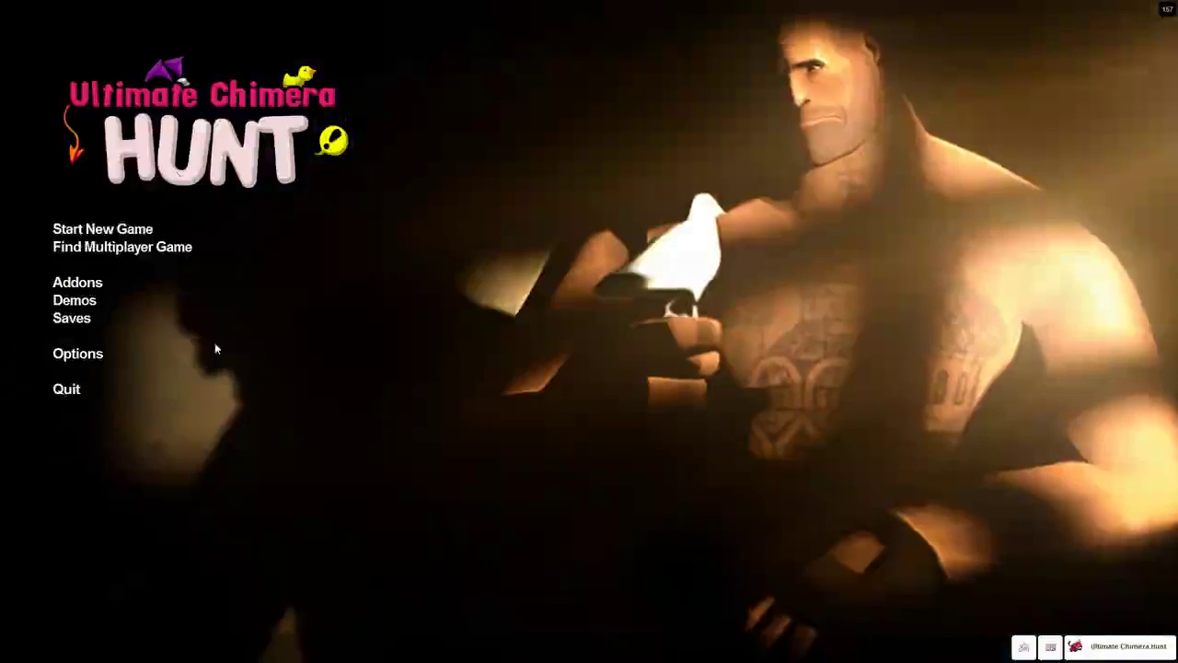
pyautogui.hotkey('shift', 'Tab')
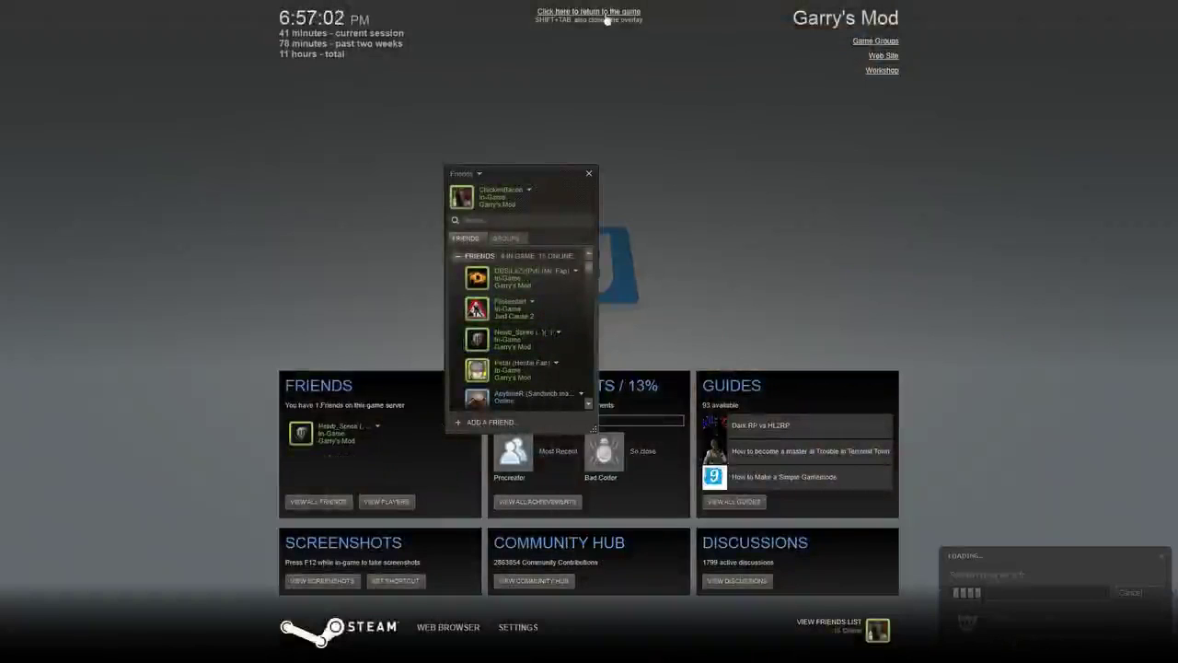
pyautogui.click(607, 18)
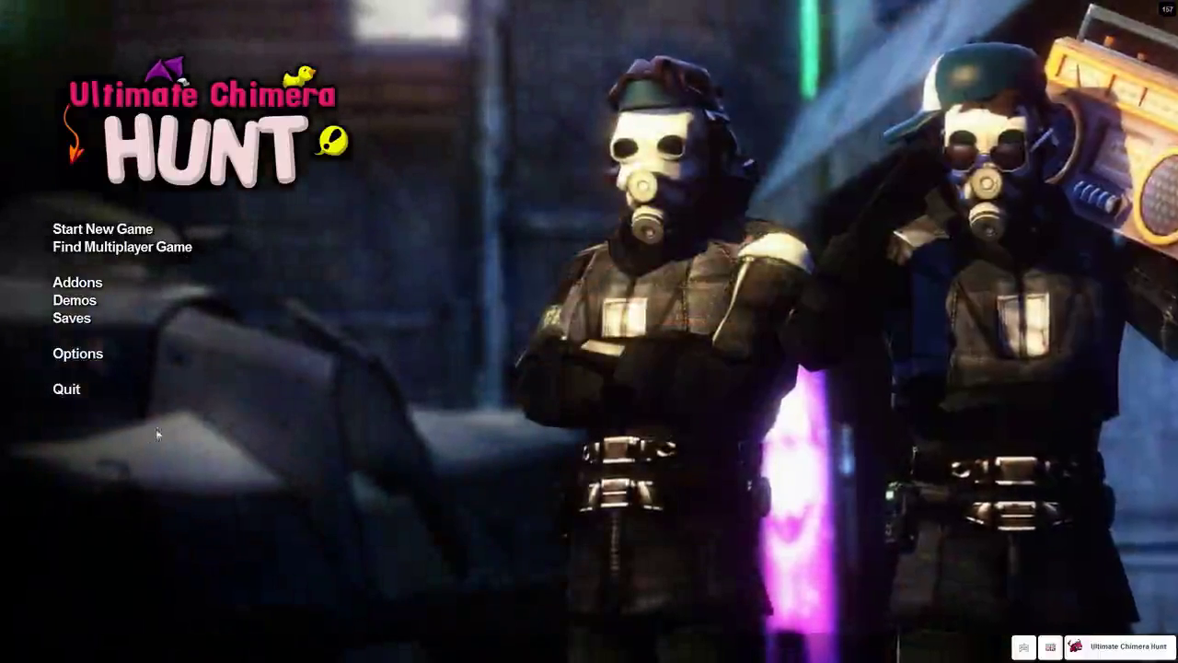
# - Rejoin the friend's game through the Steam overlay and watch it load
pyautogui.hotkey('shift', 'Tab')
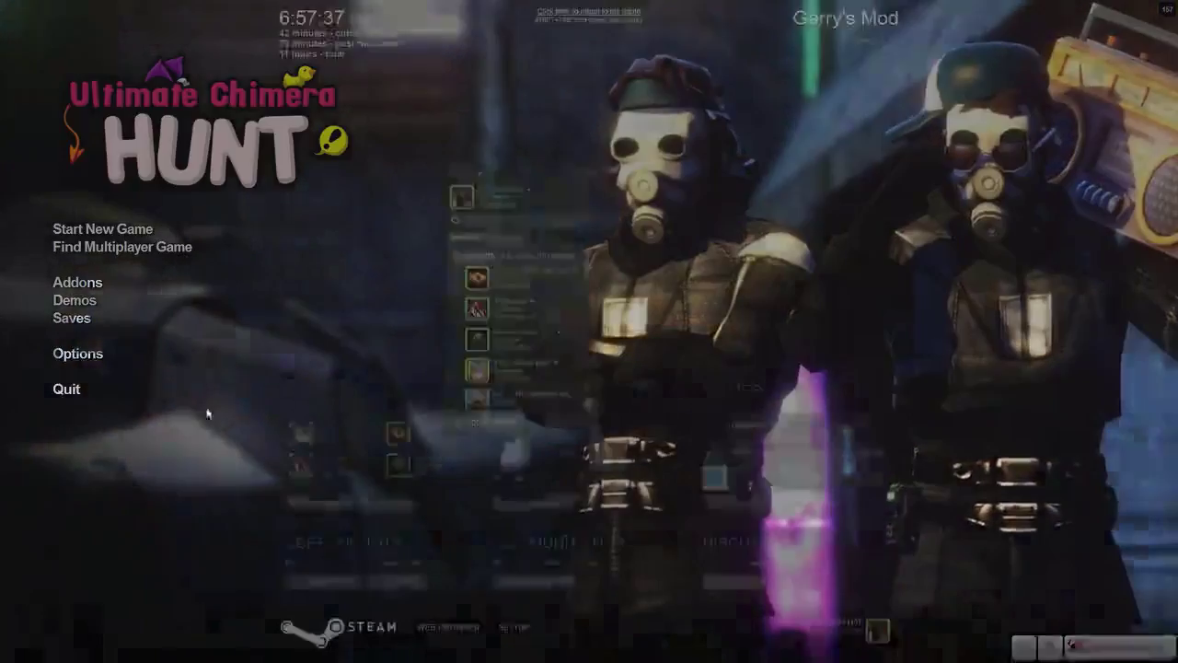
pyautogui.hotkey('shift', 'Tab')
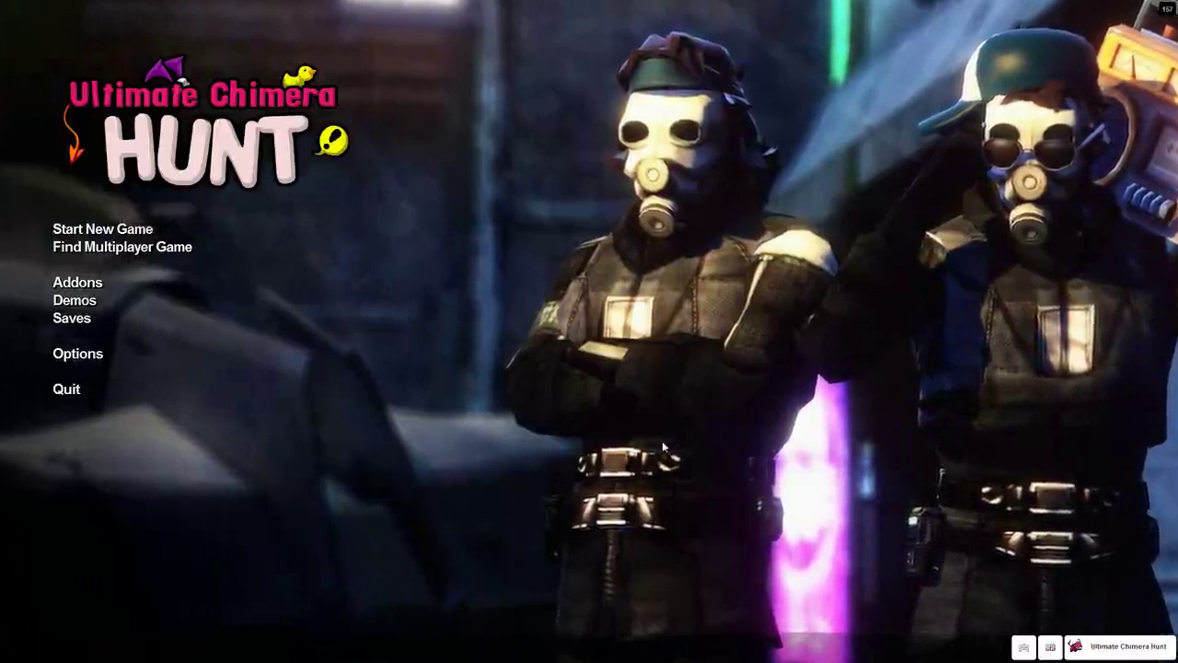
pyautogui.hotkey('shift', 'Tab')
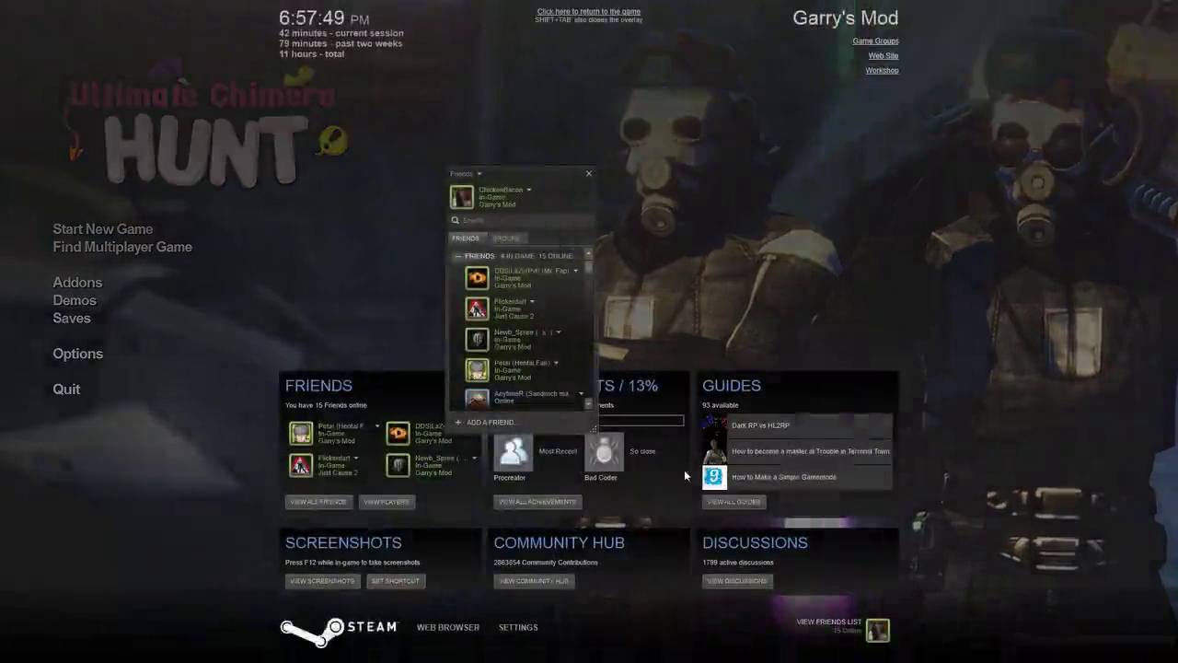
pyautogui.click(557, 333)
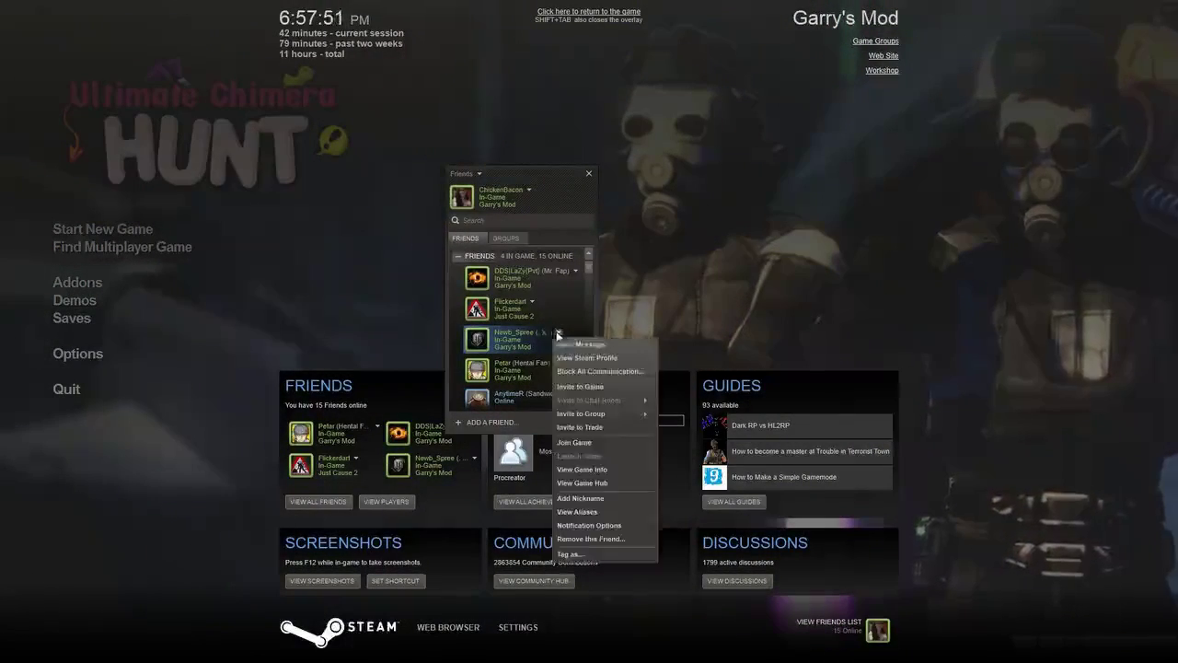
pyautogui.click(579, 444)
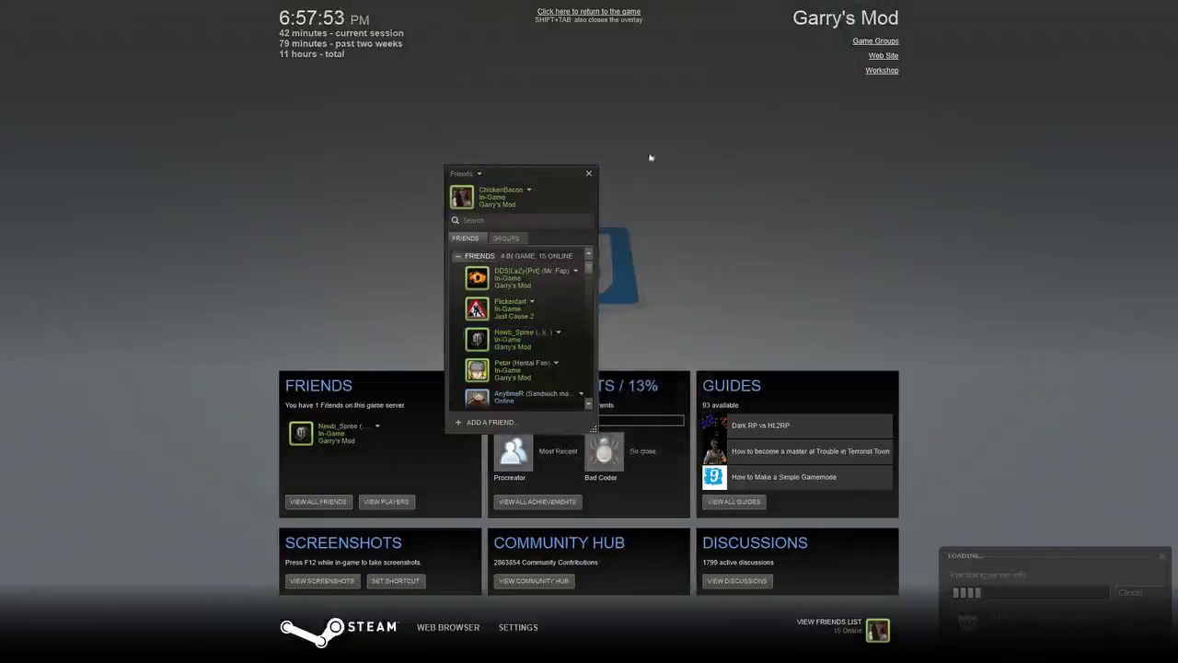
pyautogui.click(619, 16)
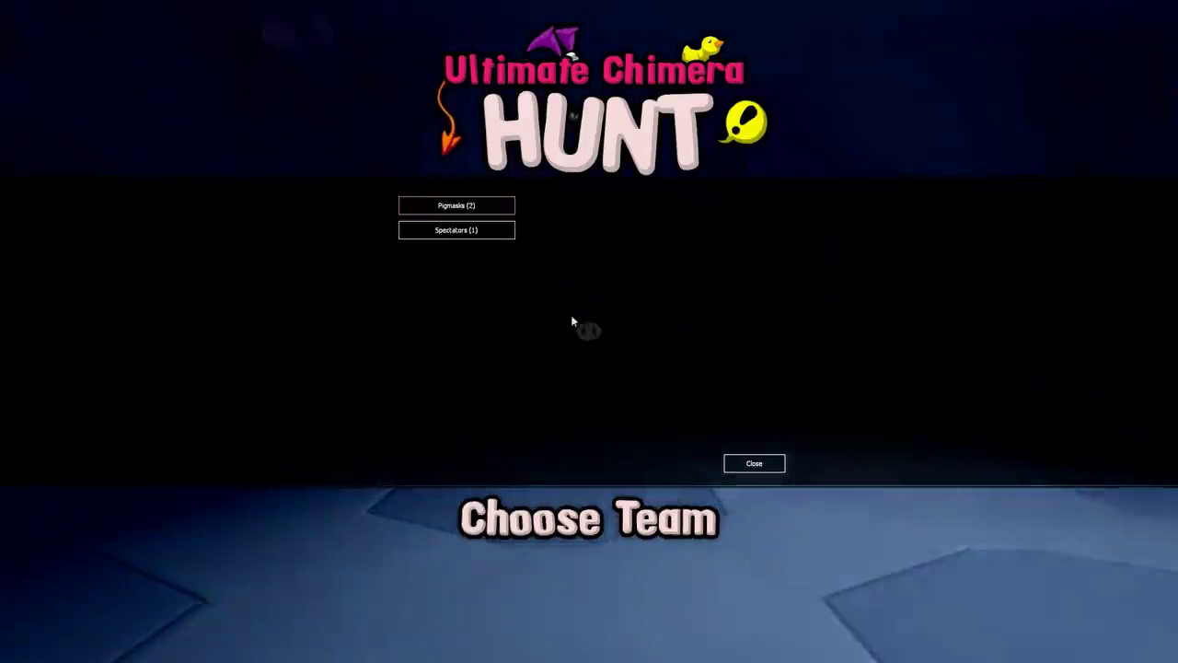
# - Join the Pigmasks and flee the chimera through the first hallway into the lit room
pyautogui.click(465, 203)
pyautogui.press('w')
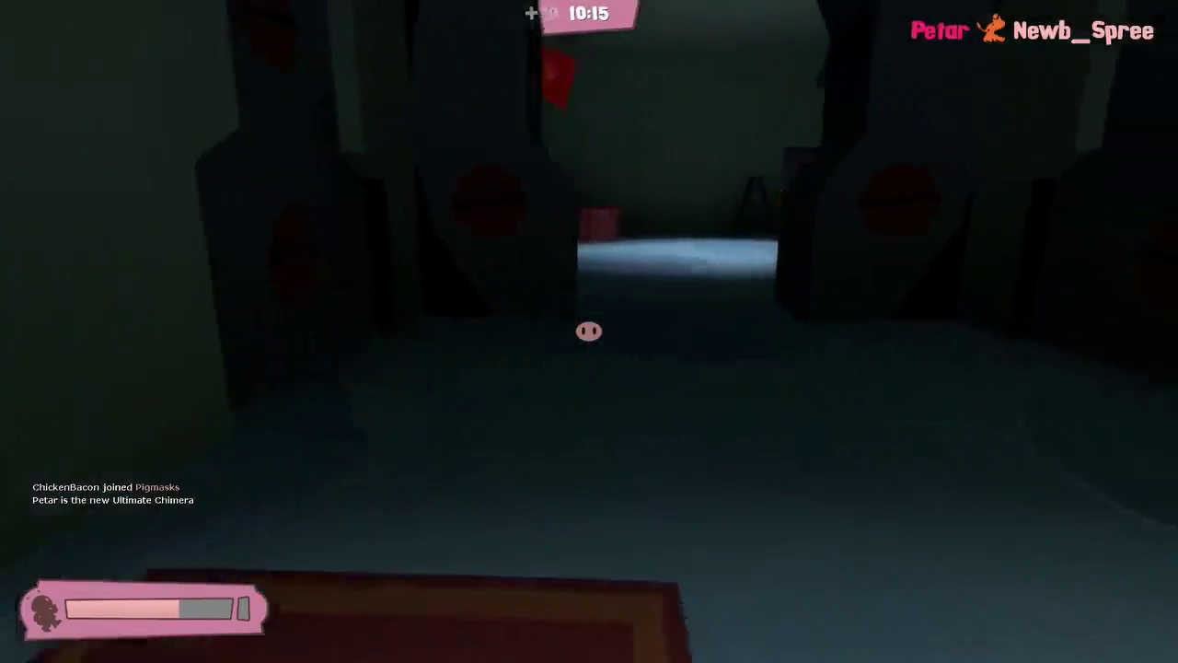
pyautogui.press('w')
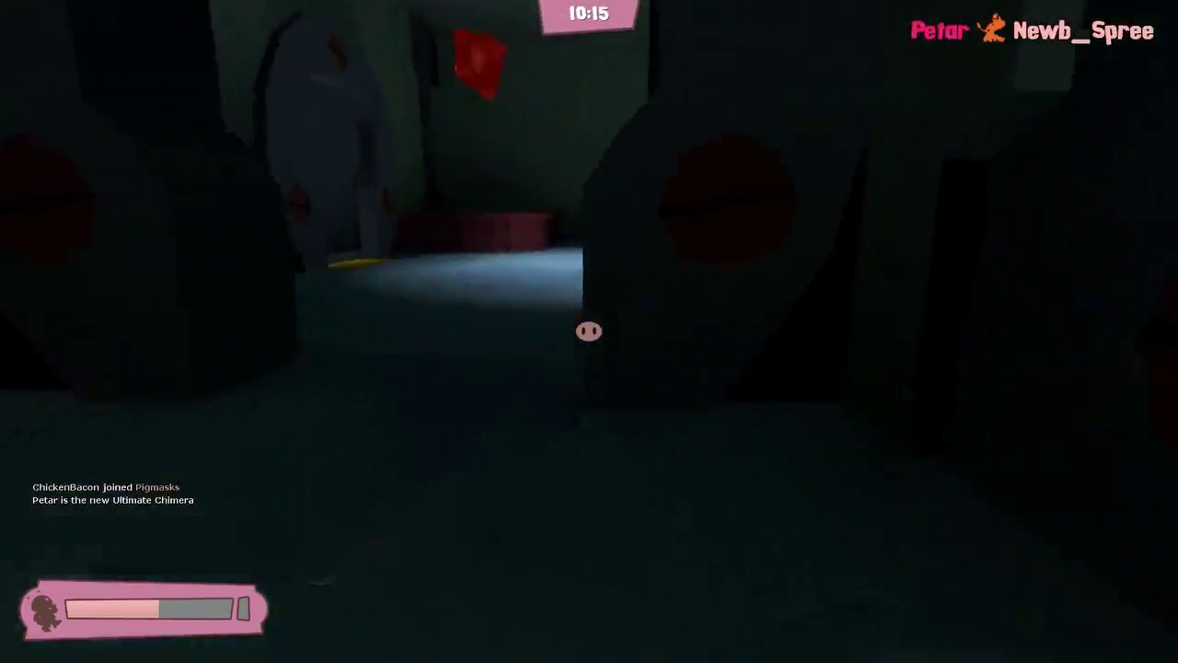
pyautogui.press('w')
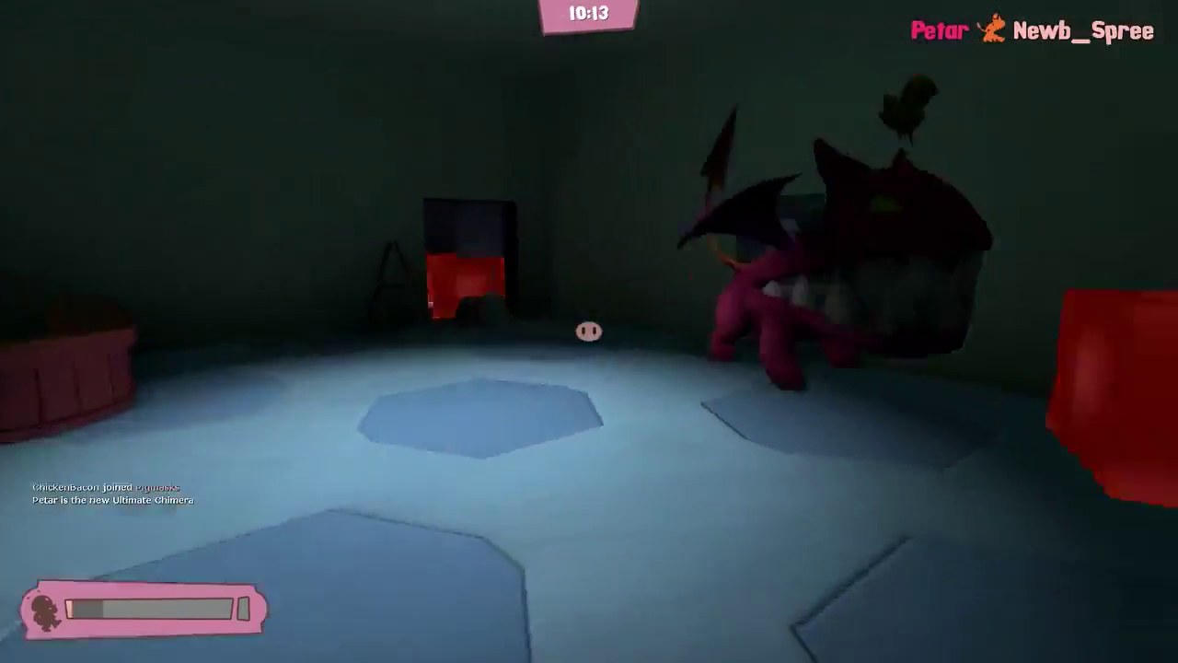
pyautogui.press('w')
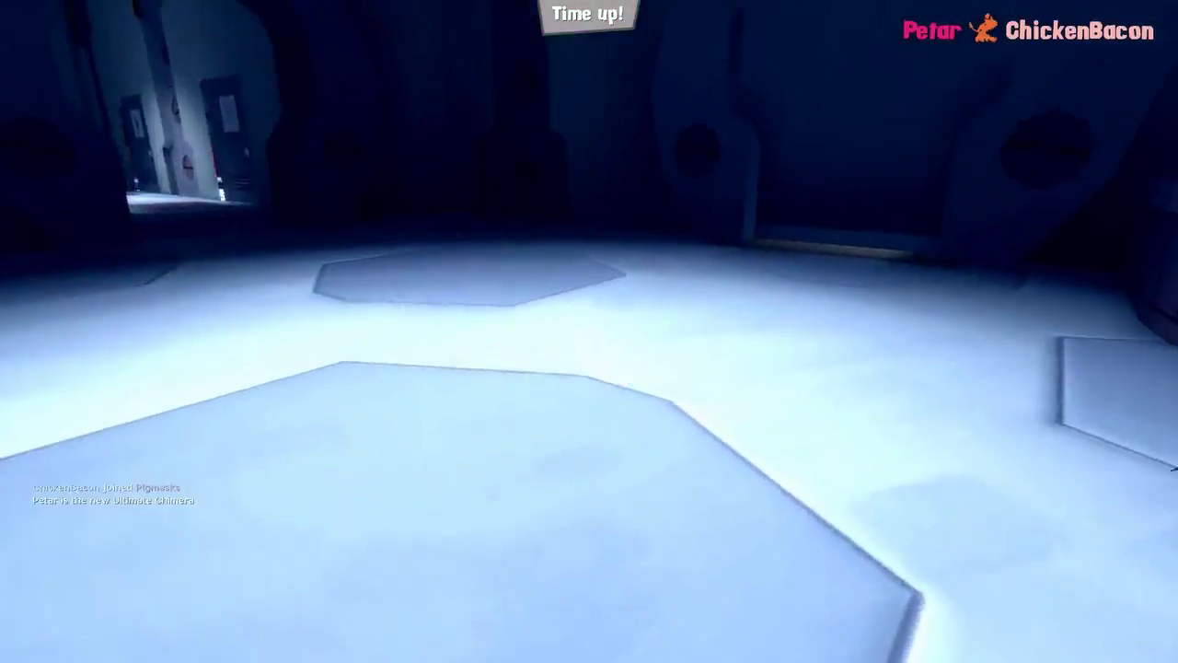
pyautogui.press('w')
pyautogui.press('w')
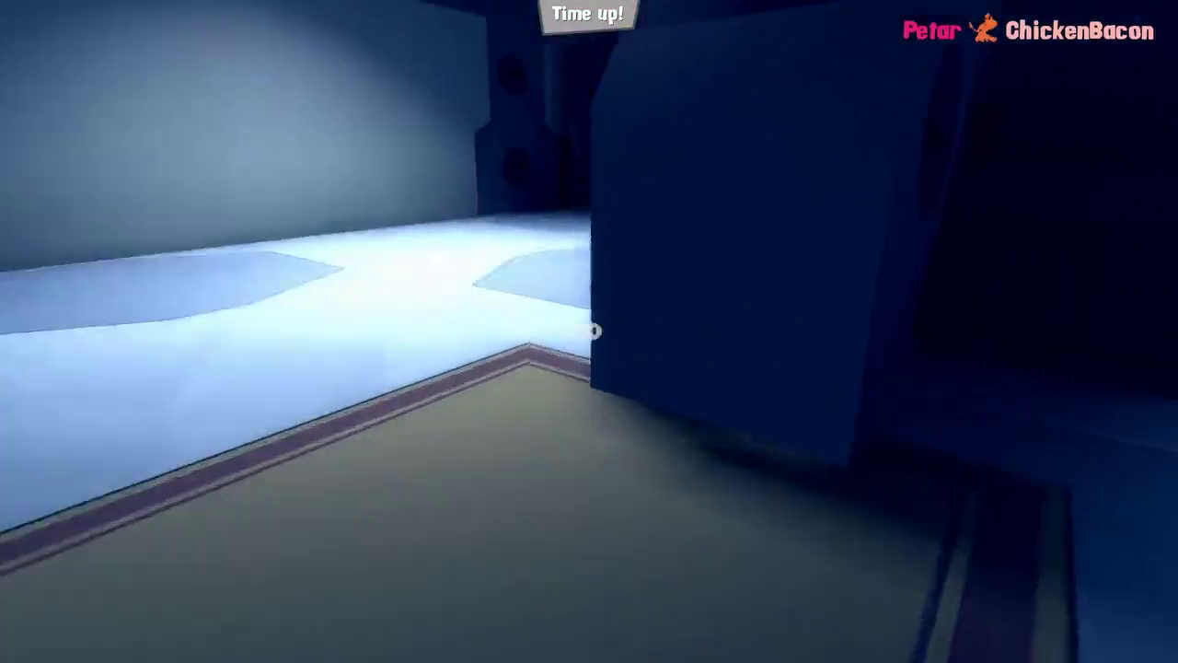
pyautogui.press('w')
pyautogui.press('w')
# - Walk through the locker hallway, round door, teal room and ERROR room
pyautogui.press('w')
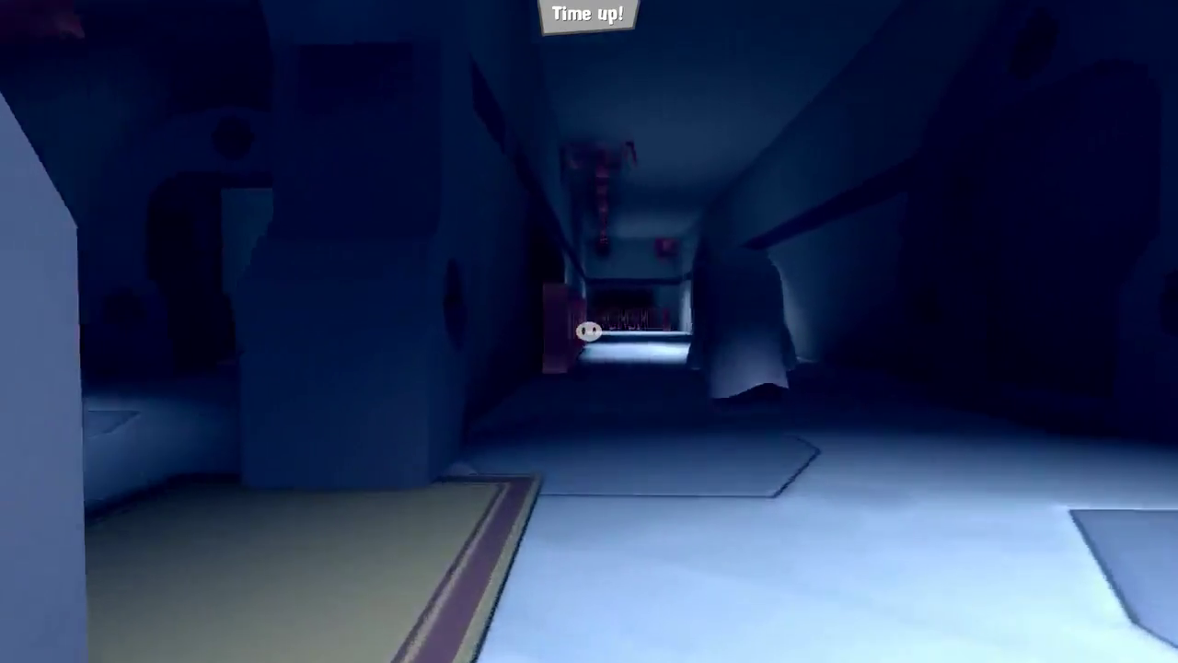
pyautogui.press('w')
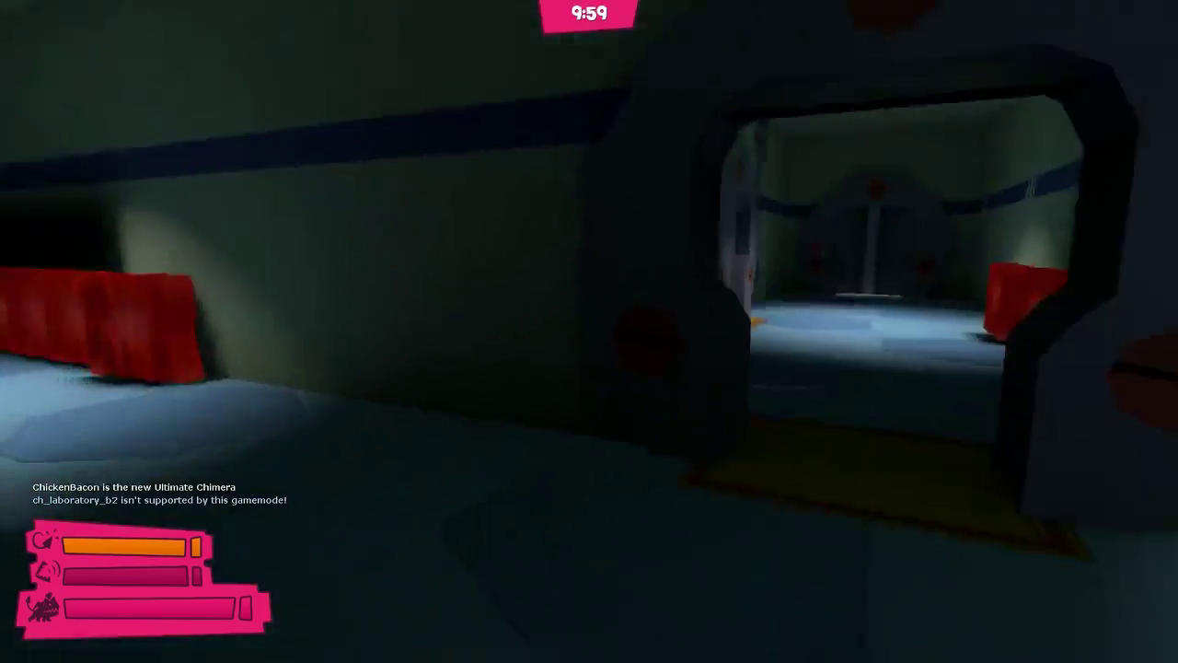
pyautogui.press('w')
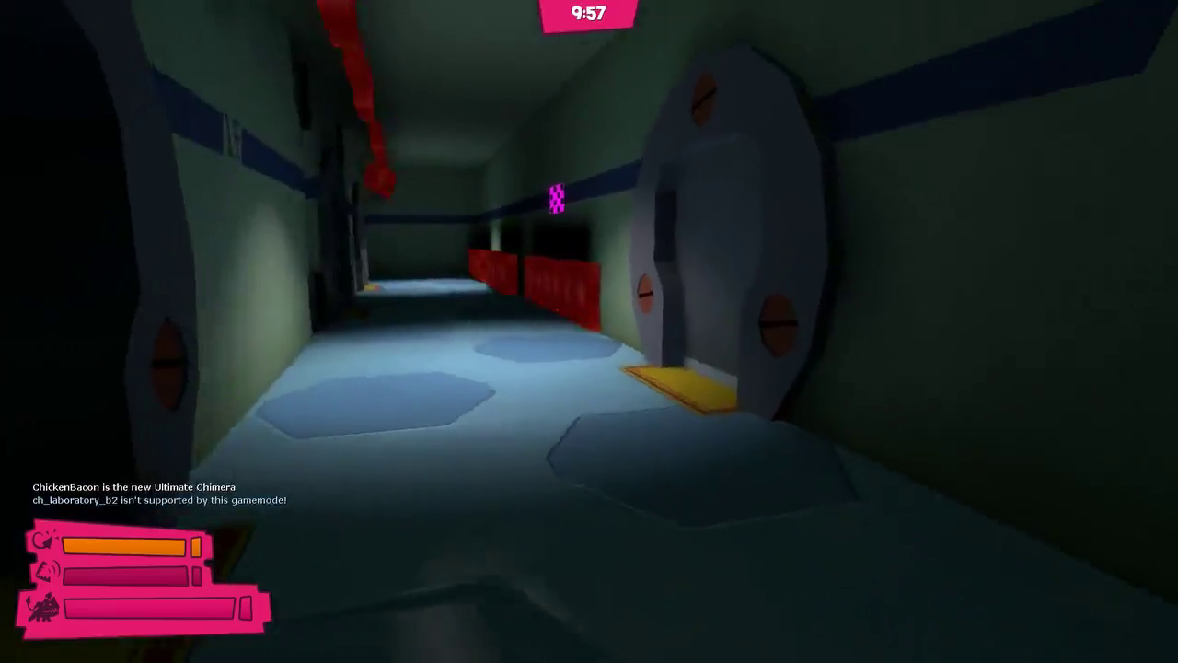
pyautogui.press('w')
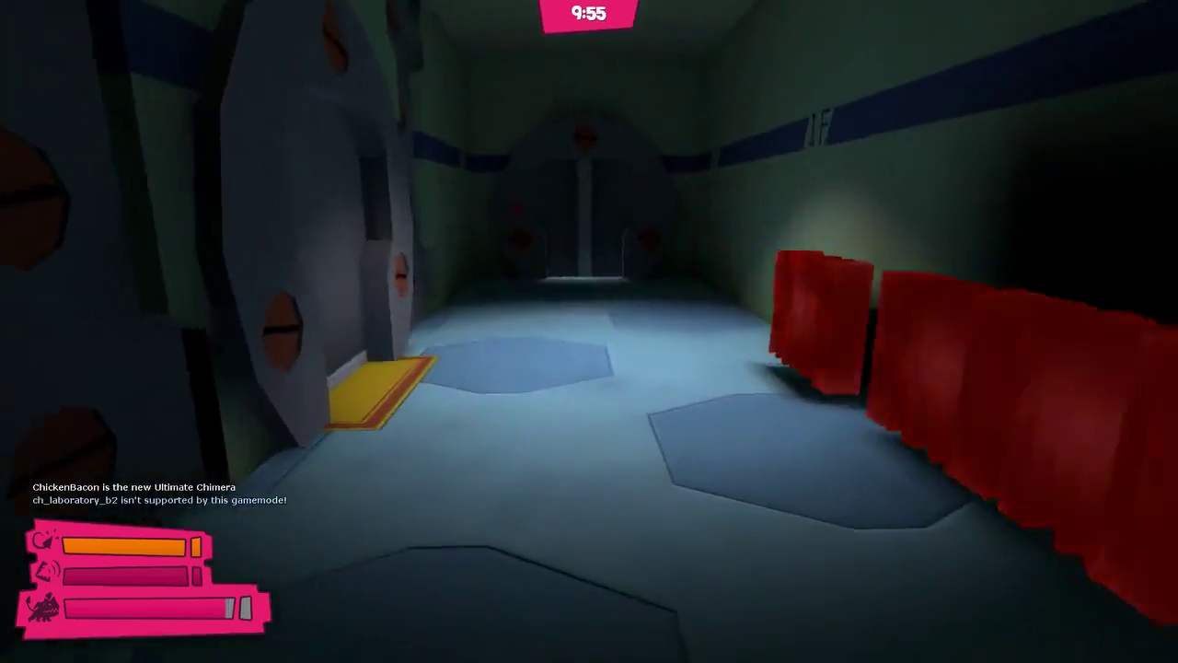
pyautogui.press('w')
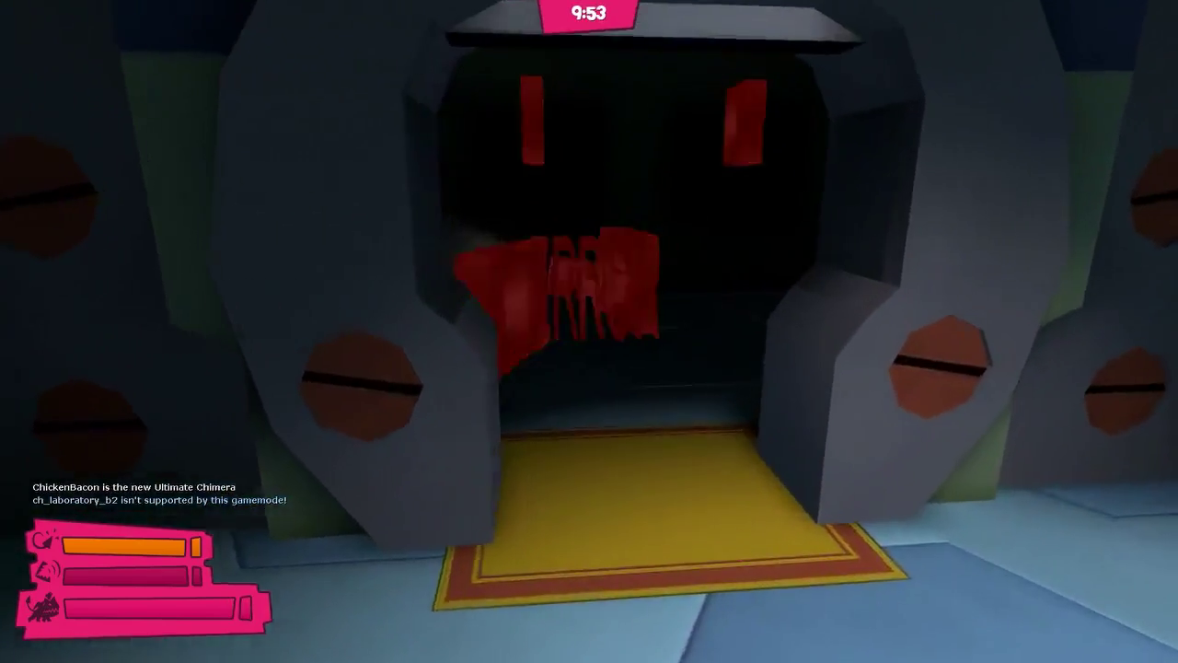
pyautogui.press('w')
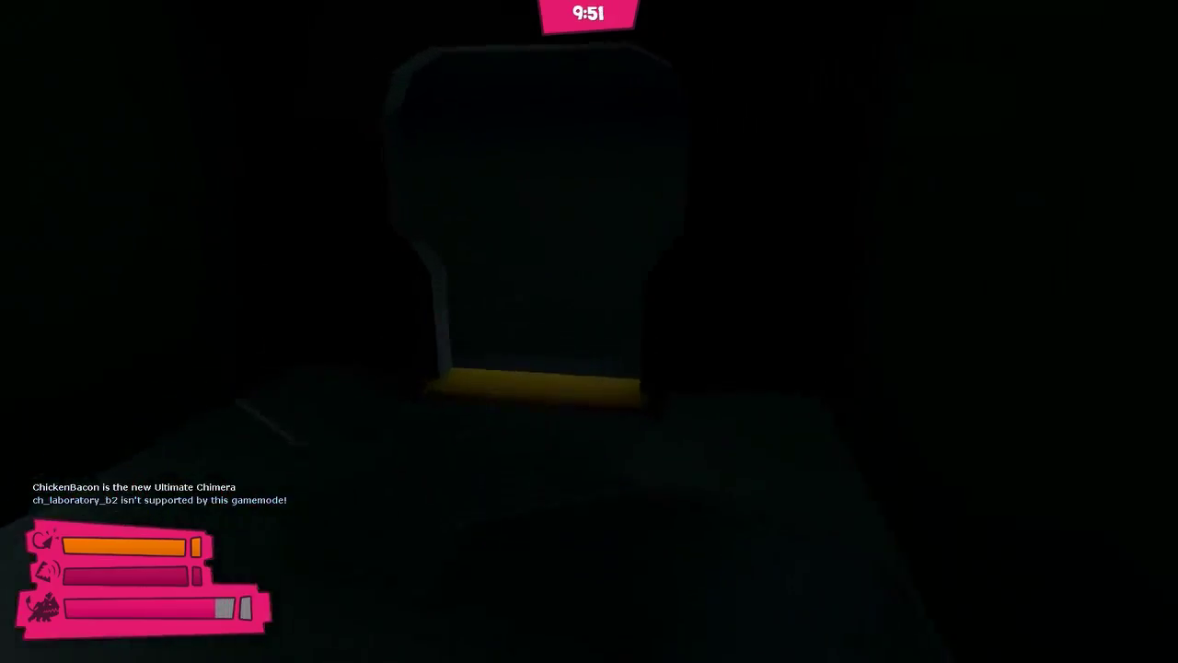
pyautogui.press('w')
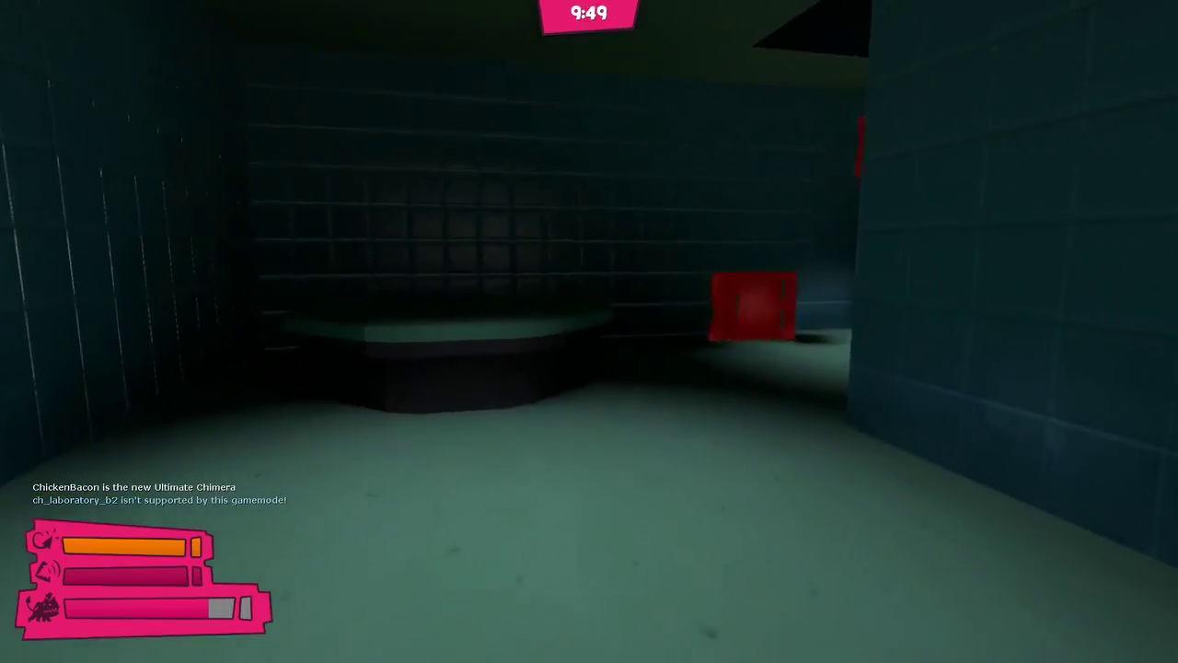
pyautogui.press('w')
pyautogui.press('w')
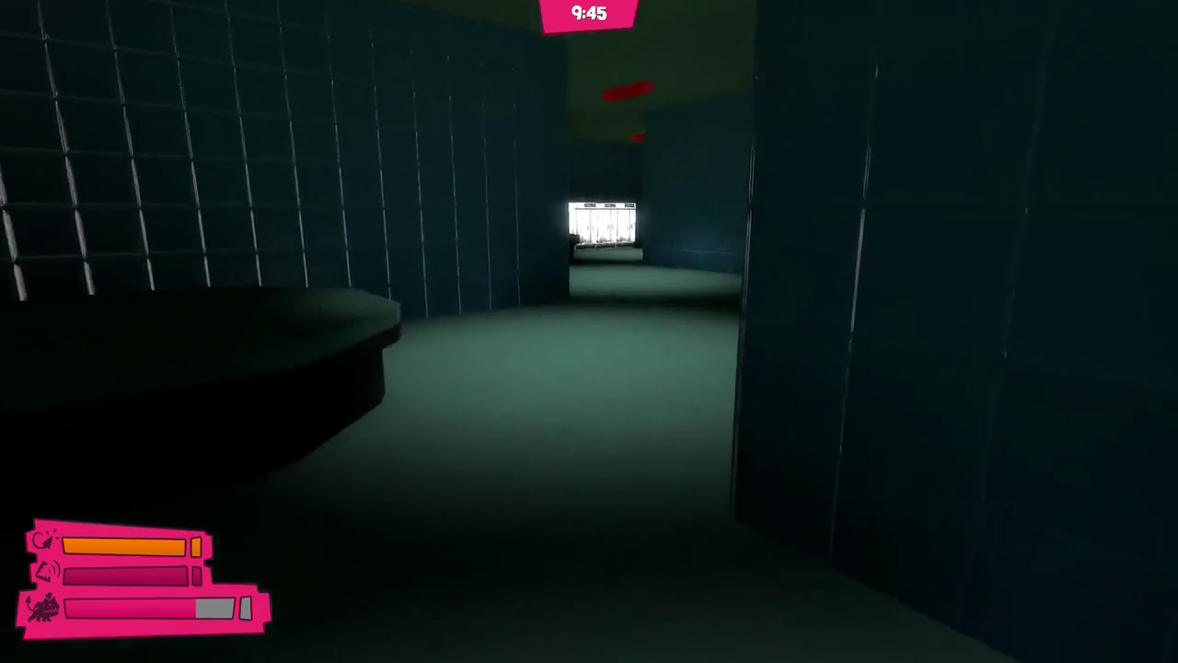
pyautogui.press('w')
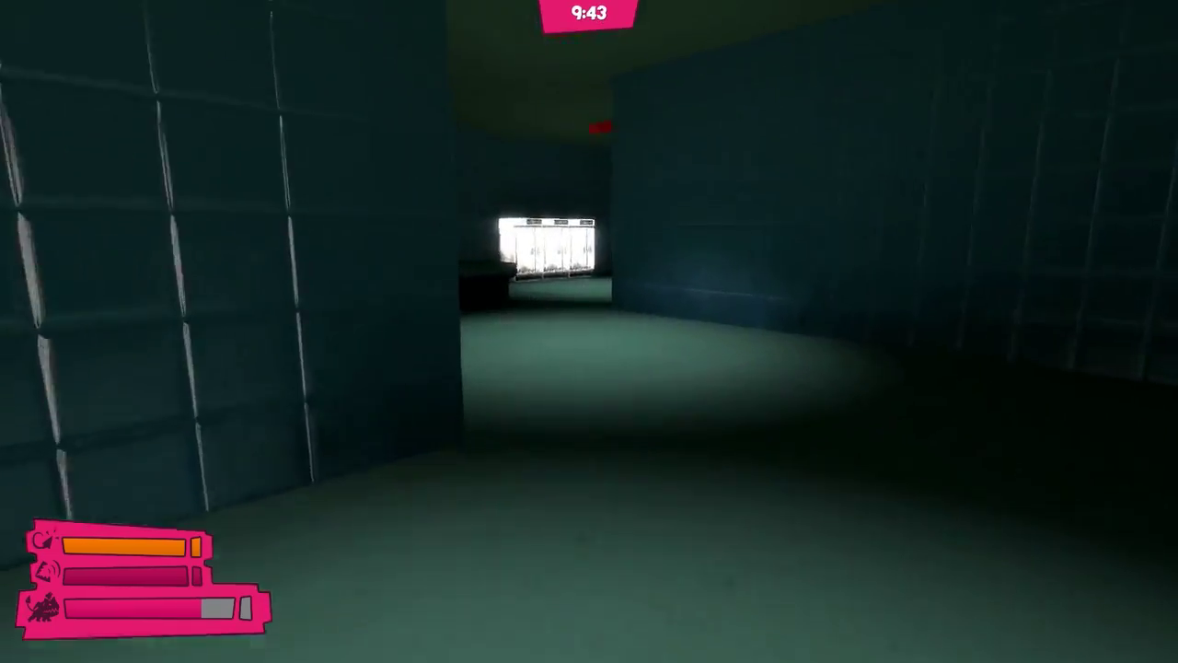
pyautogui.press('w')
pyautogui.press('w')
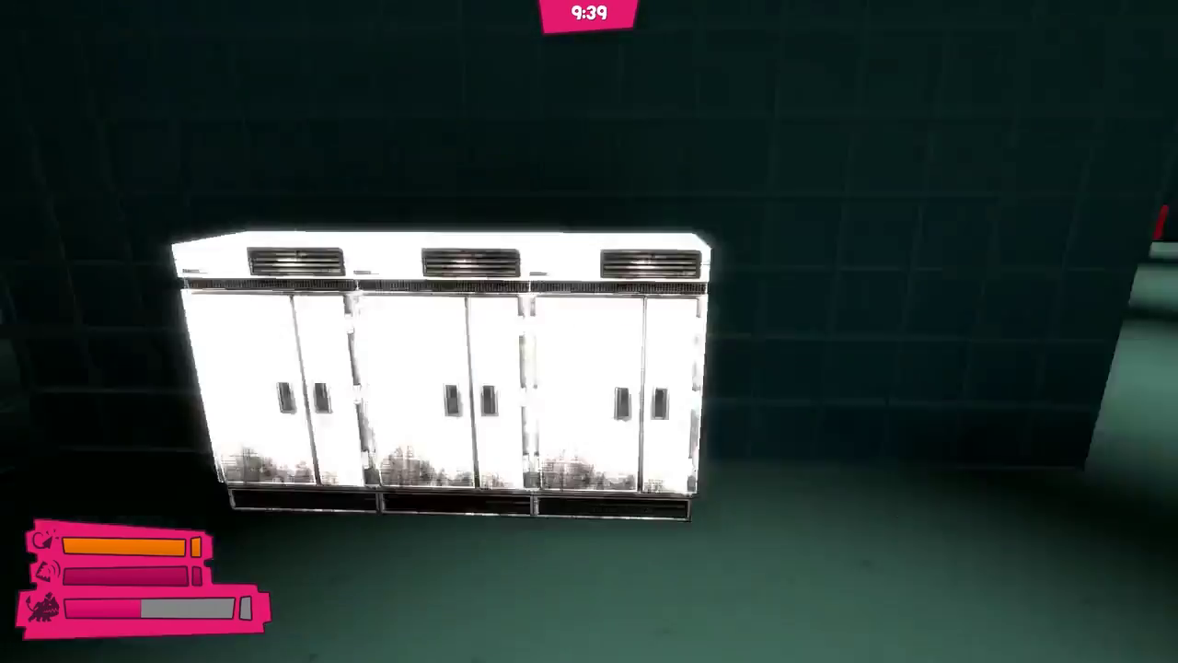
pyautogui.press('w')
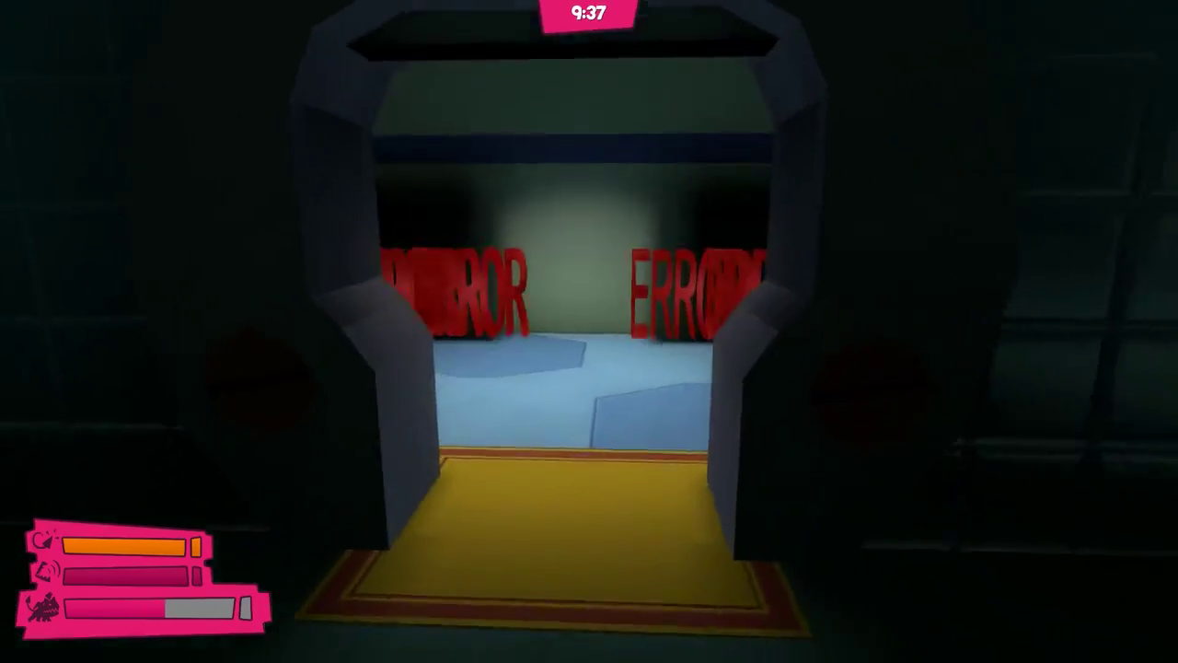
pyautogui.press('w')
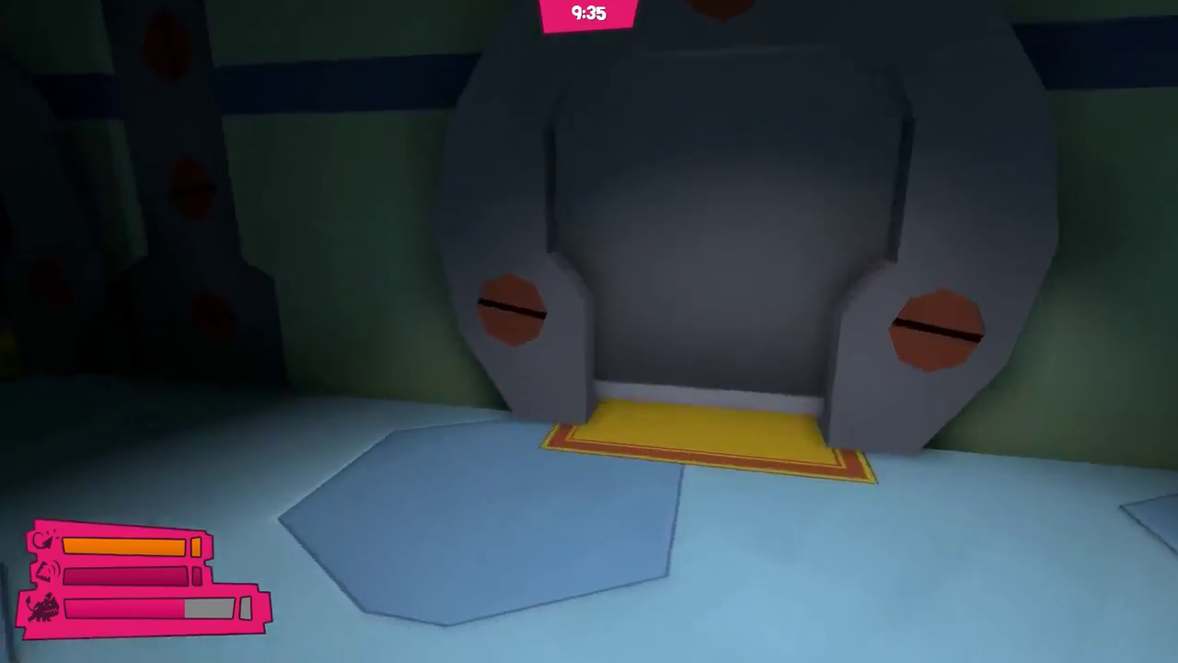
pyautogui.press('w')
pyautogui.press('w')
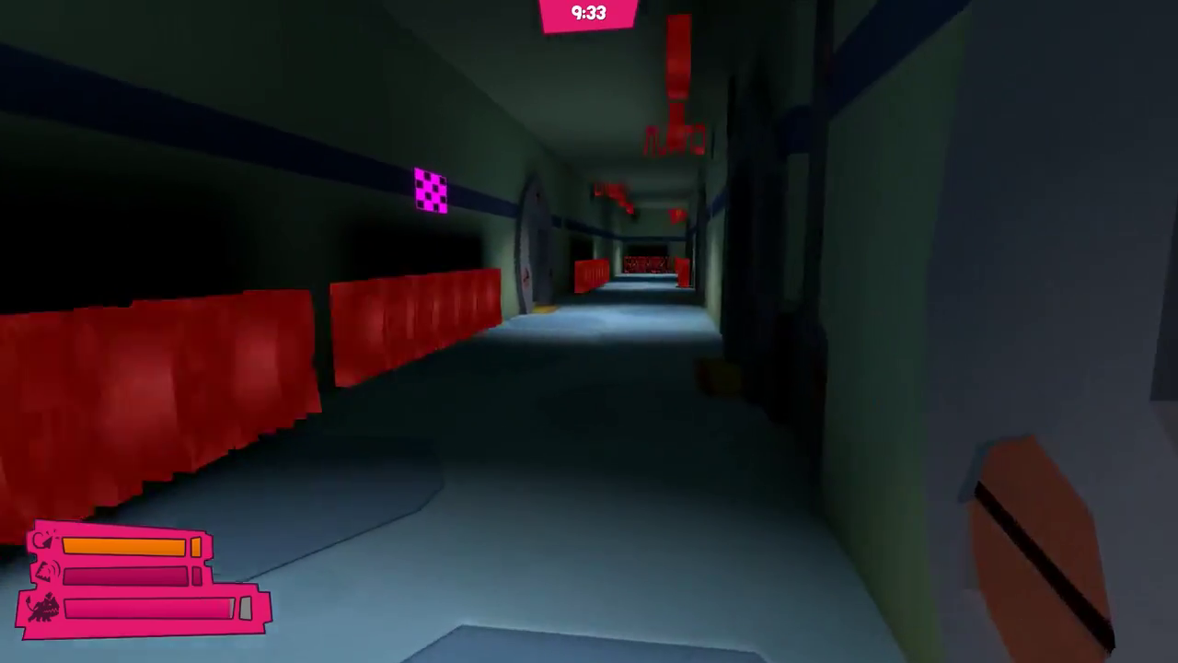
# - Cross the red-locker room and ERROR-text room, reaching the vending machine doorway
pyautogui.press('w')
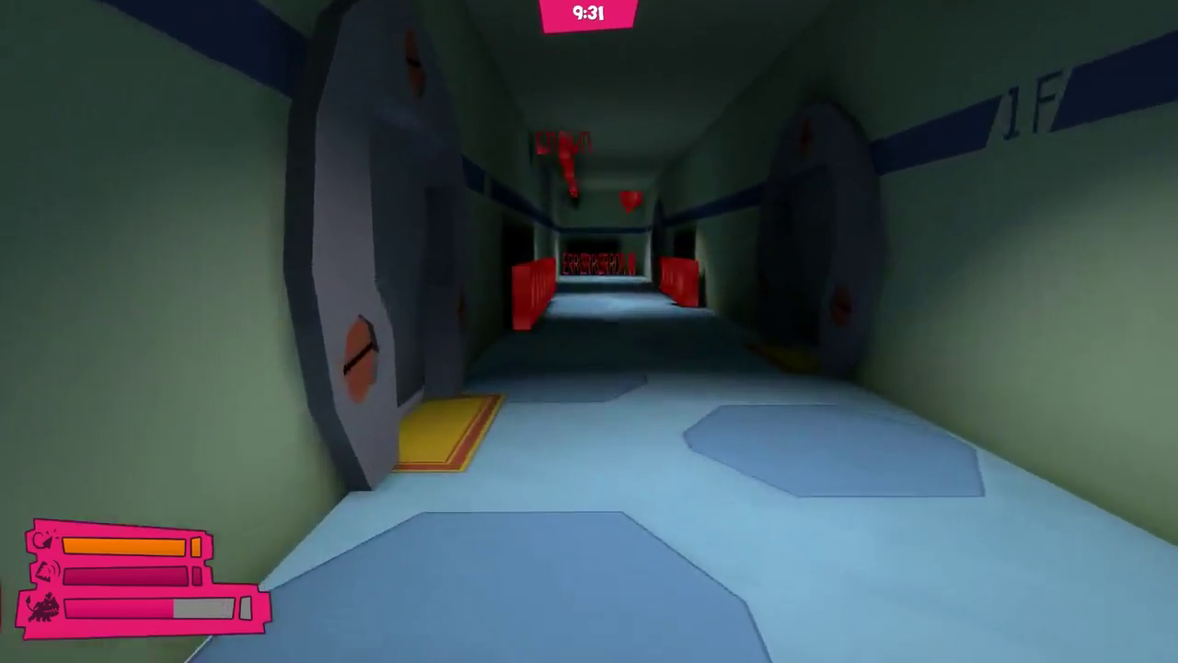
pyautogui.press('w')
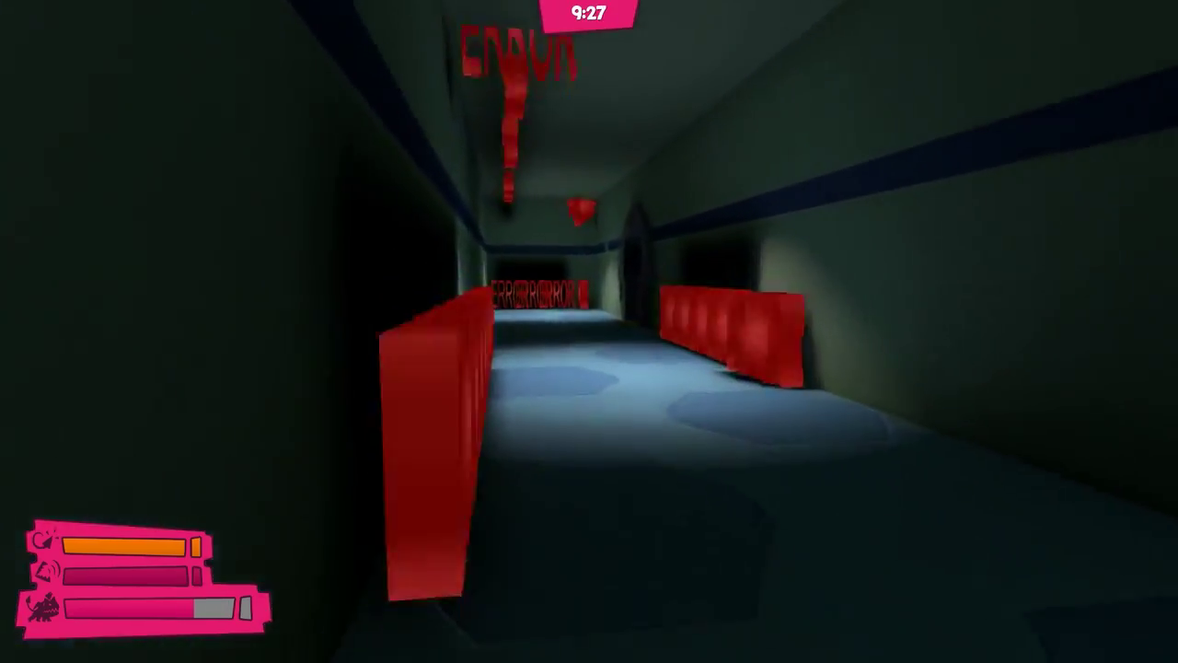
pyautogui.press('w')
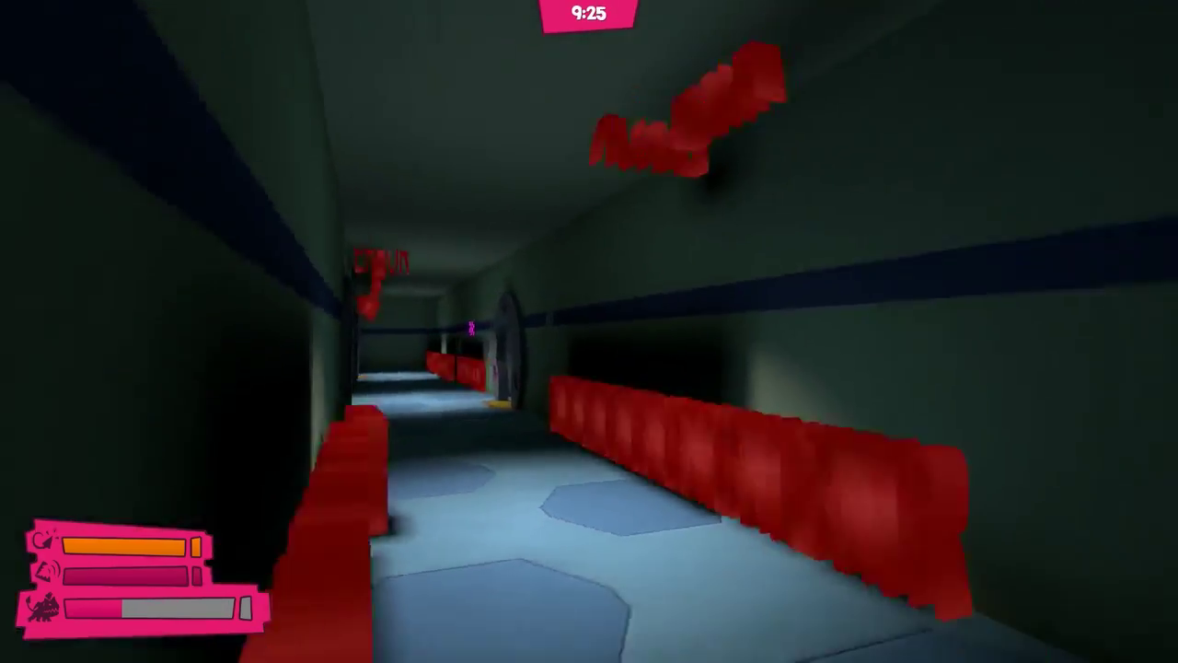
pyautogui.press('w')
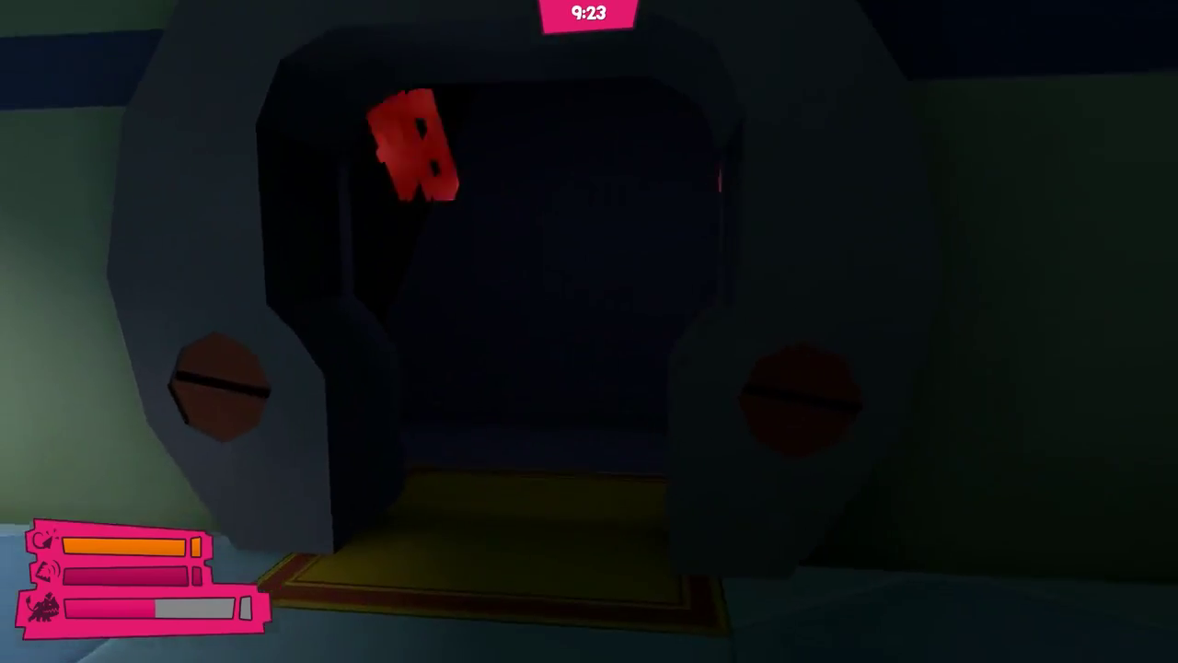
pyautogui.press('w')
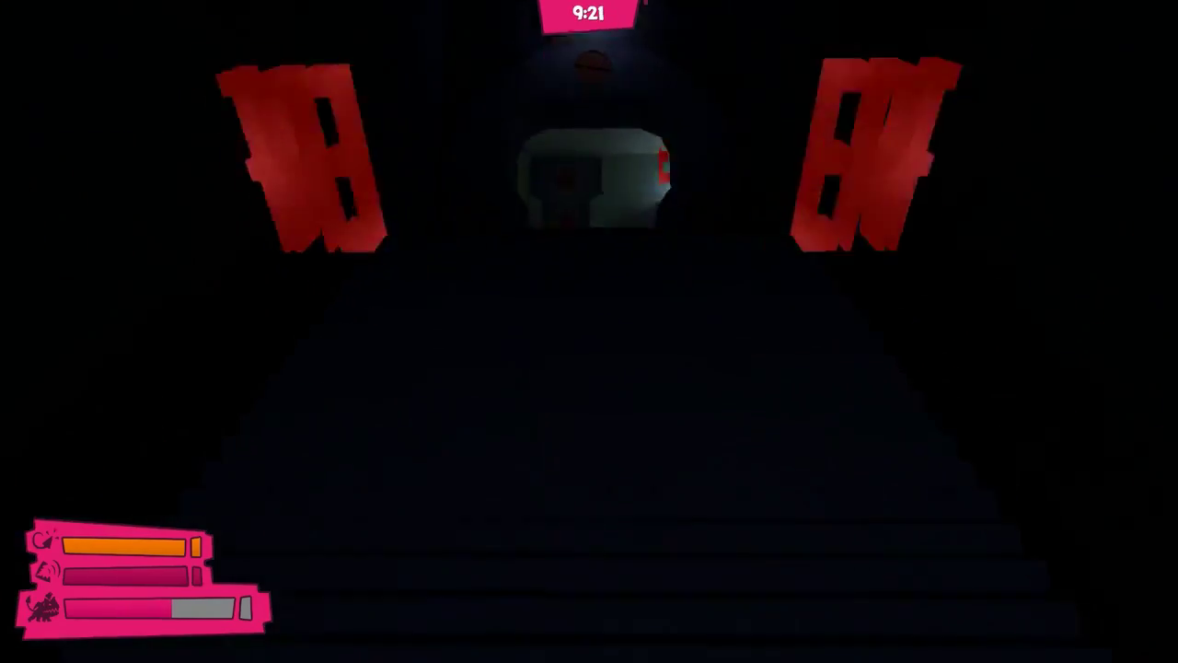
pyautogui.press('w')
pyautogui.press('w')
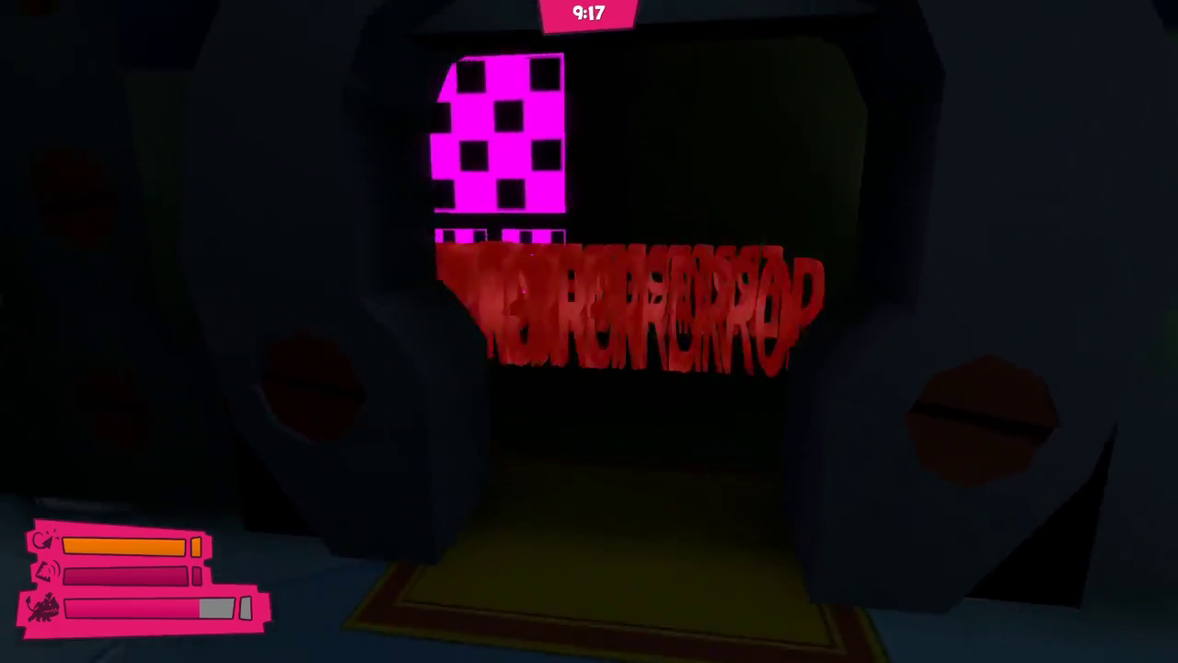
pyautogui.press('w')
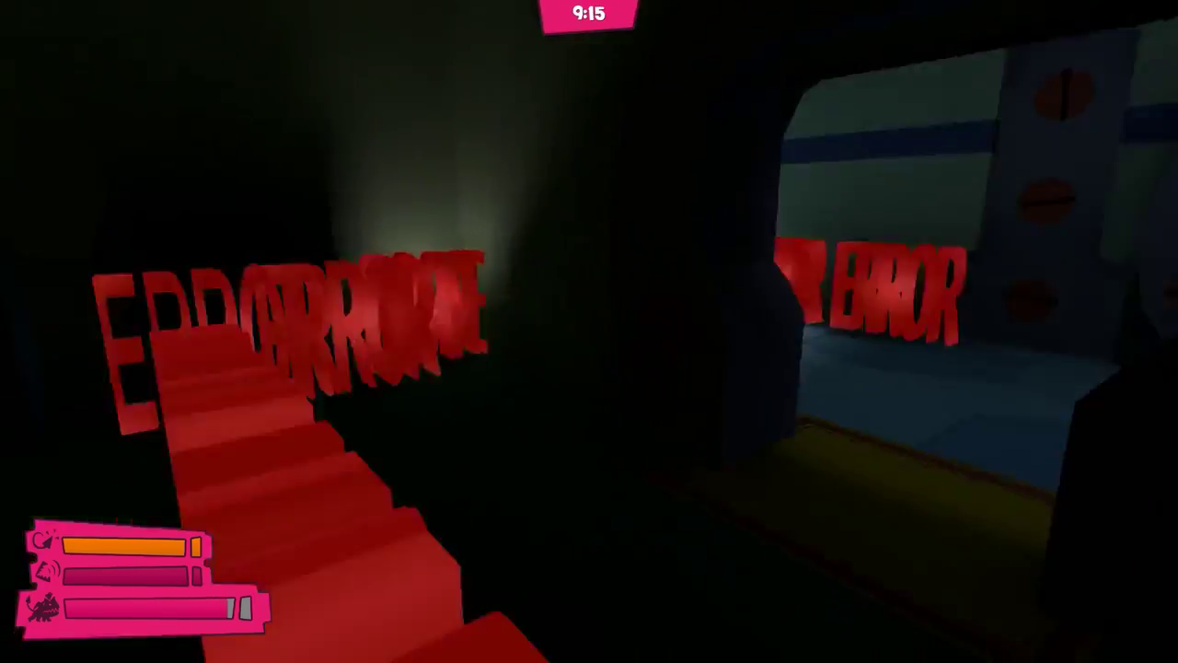
pyautogui.press('w')
pyautogui.press('w')
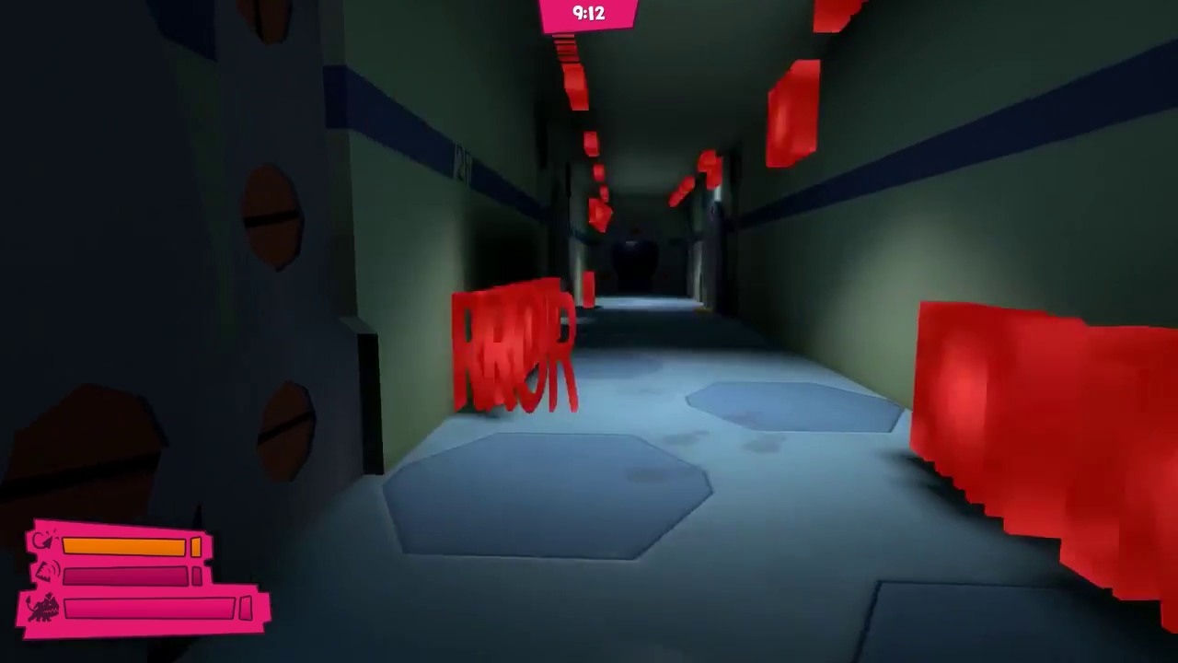
pyautogui.press('Tab')
pyautogui.press('Tab')
pyautogui.press('w')
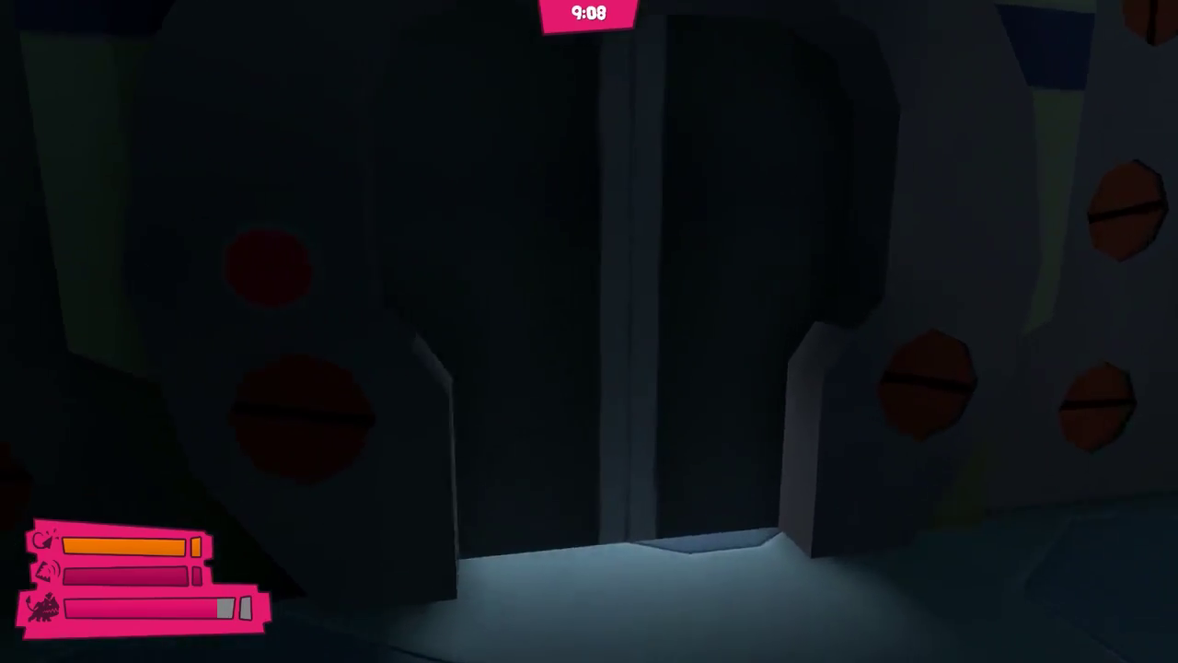
pyautogui.press('w')
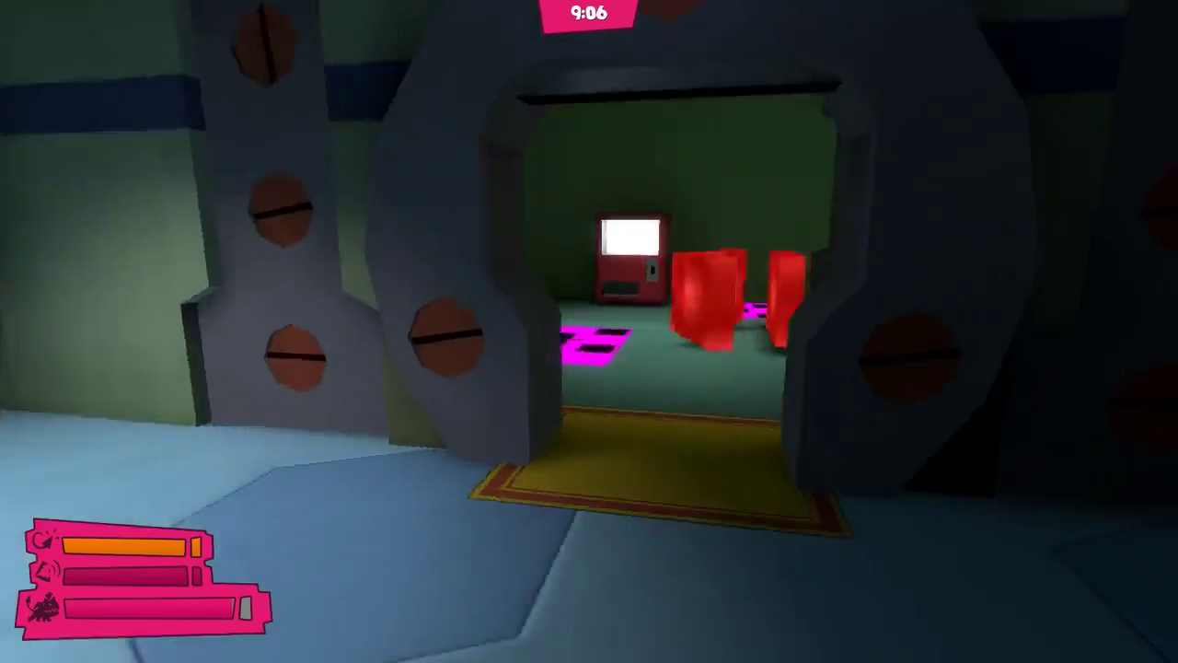
pyautogui.press('w')
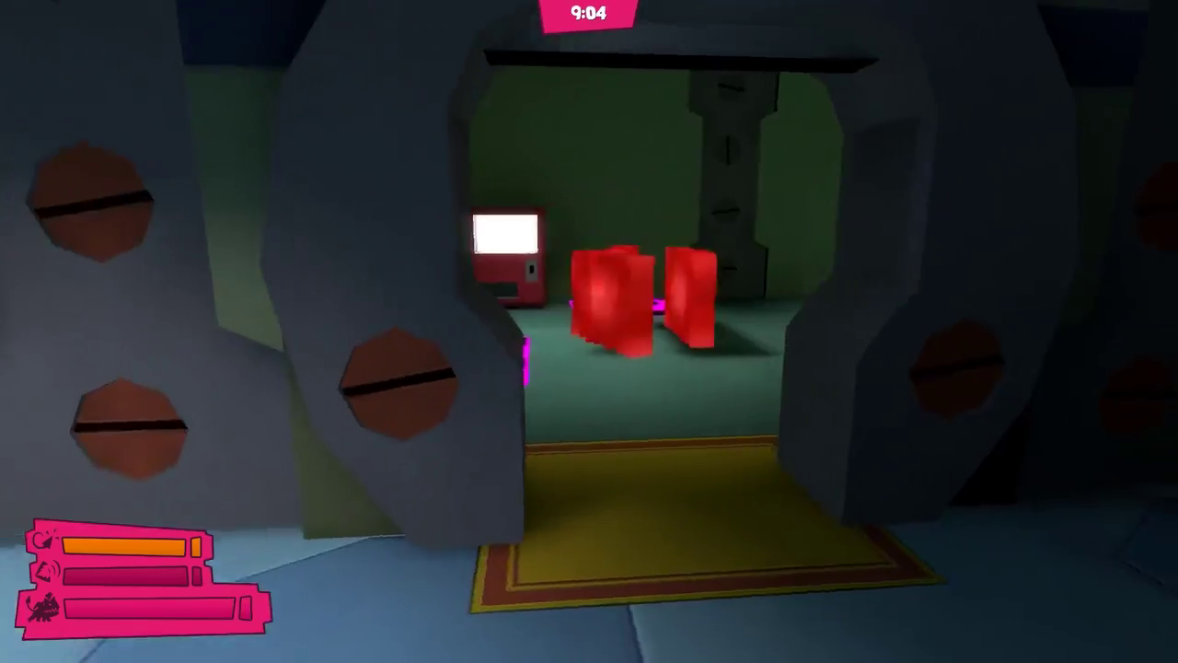
pyautogui.press('w')
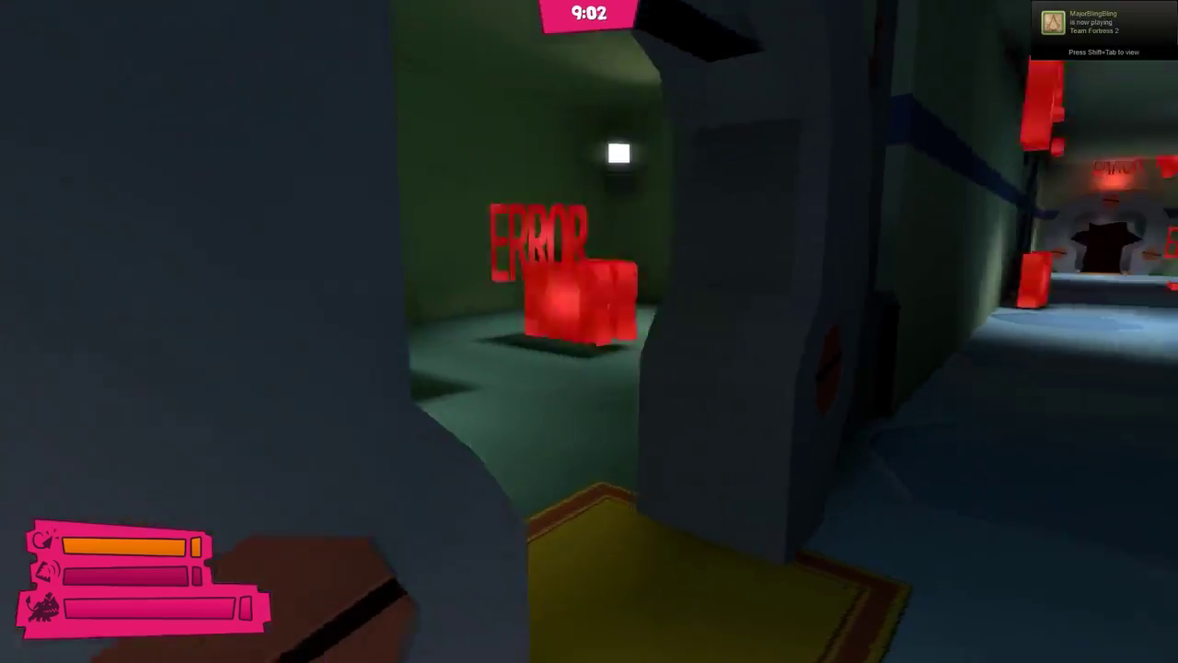
pyautogui.press('w')
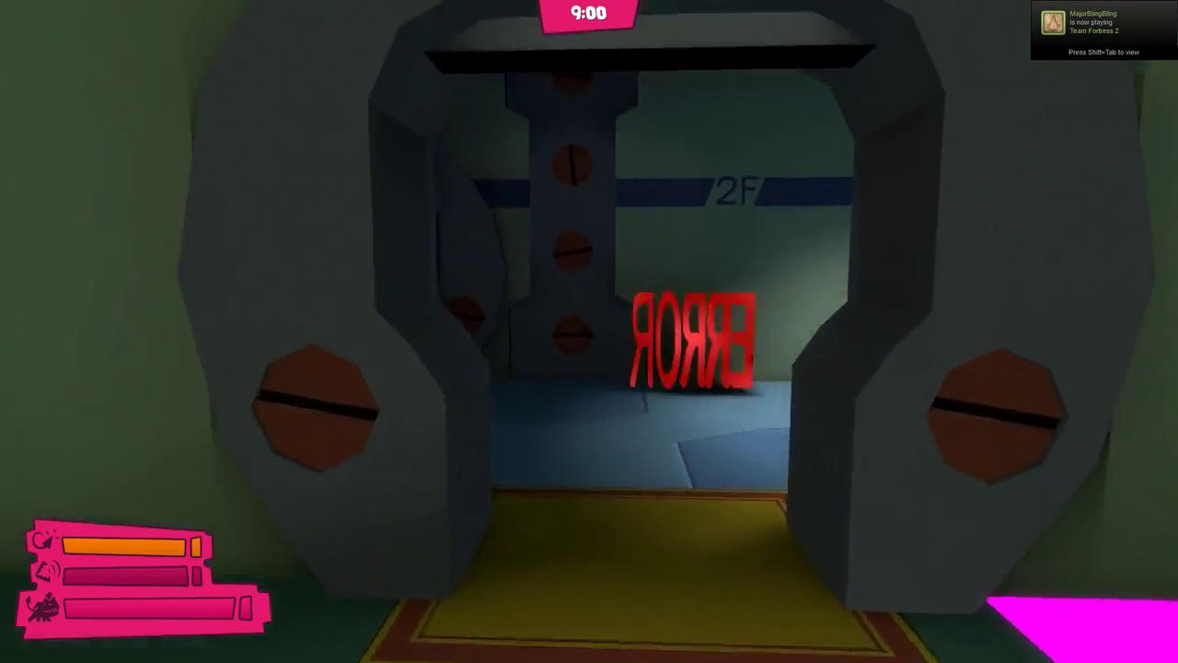
pyautogui.press('w')
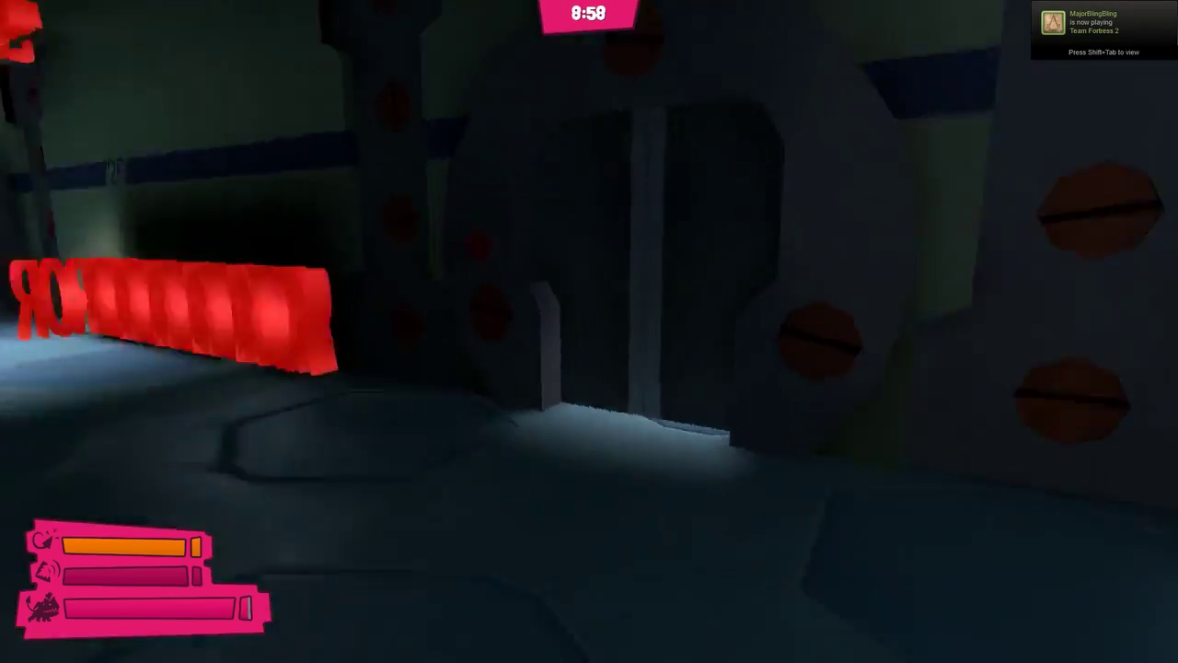
# - Advance past the red glitch blocks and through the broken round doorways
pyautogui.press('w')
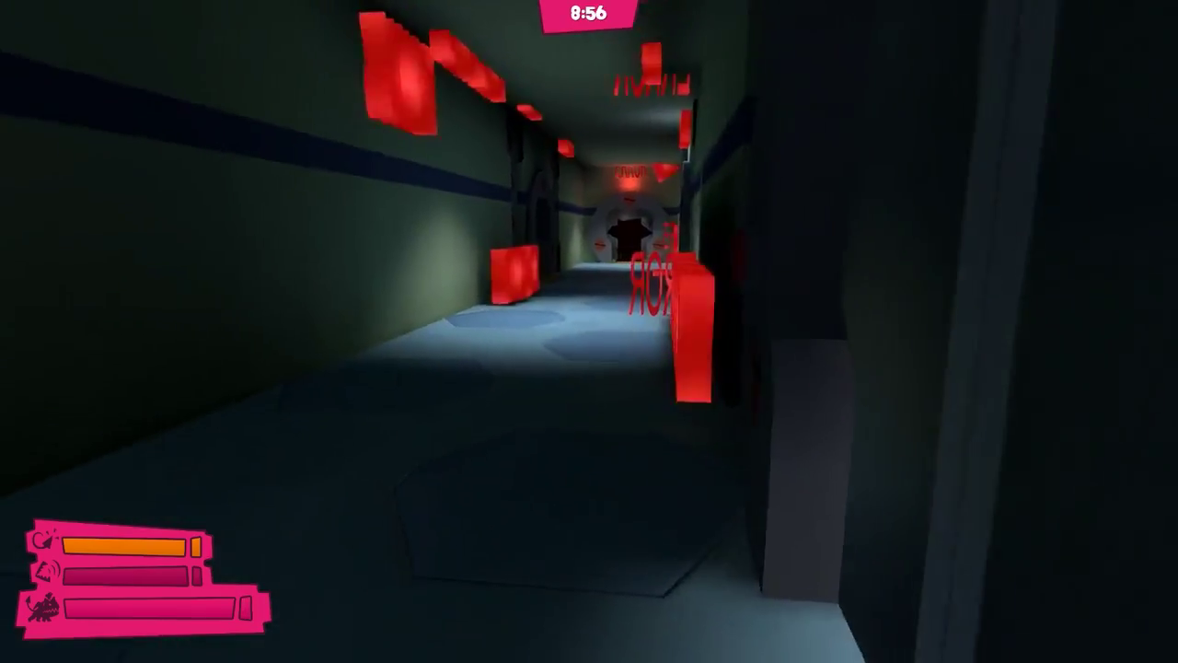
pyautogui.press('w')
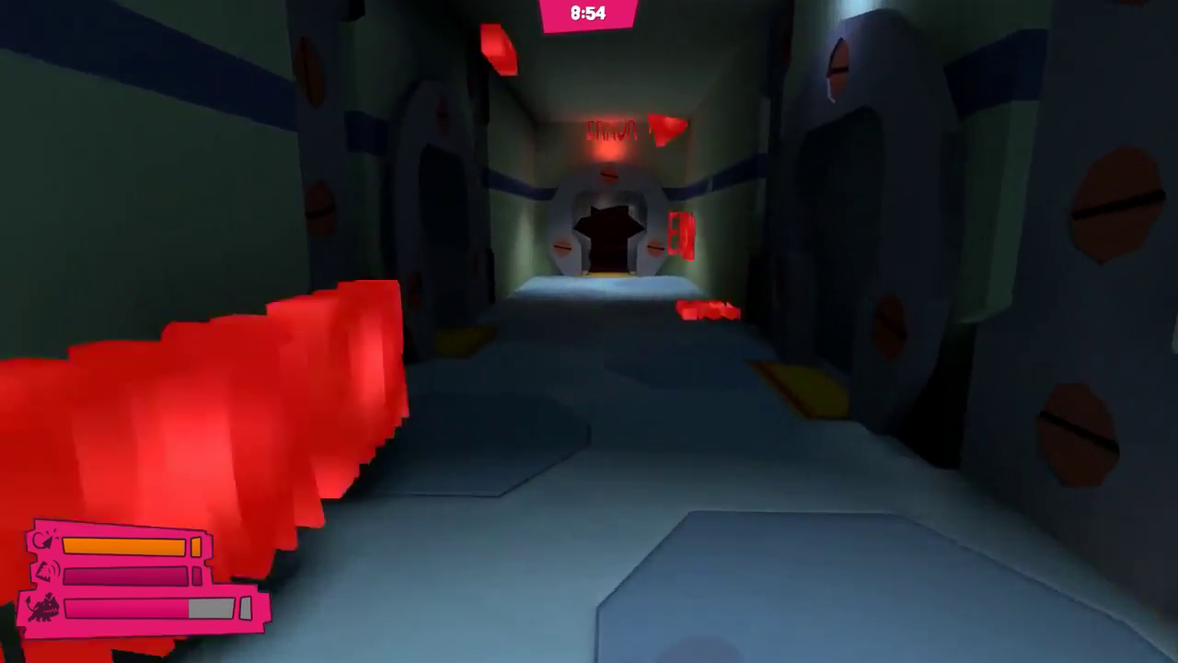
pyautogui.press('w')
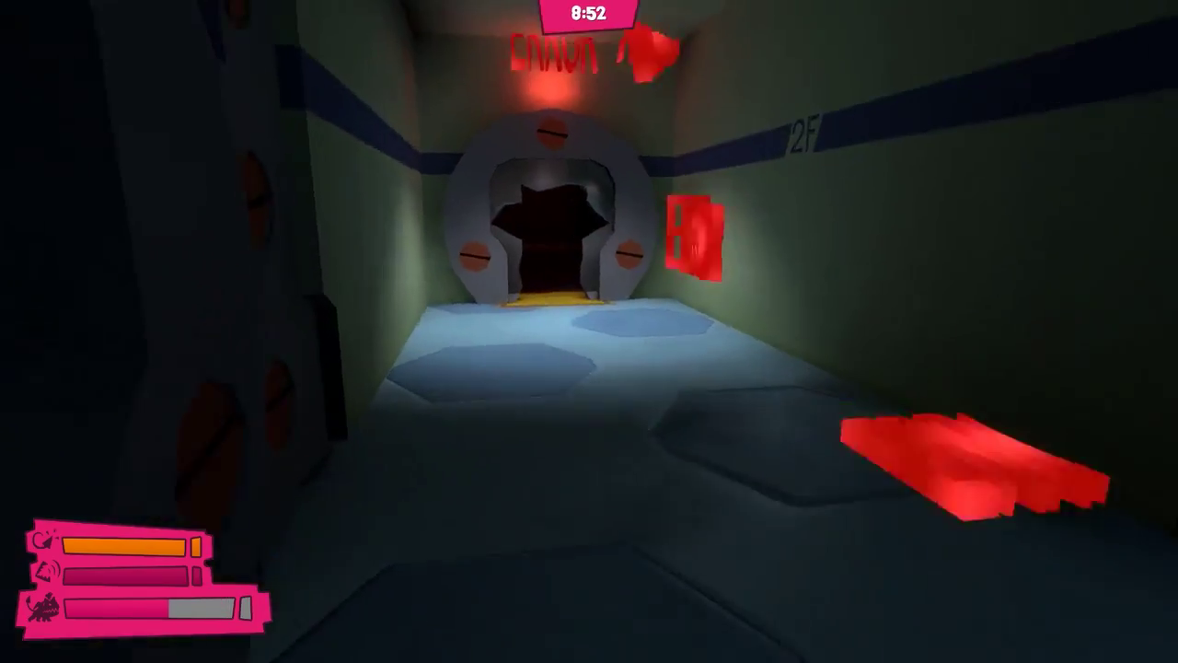
pyautogui.press('w')
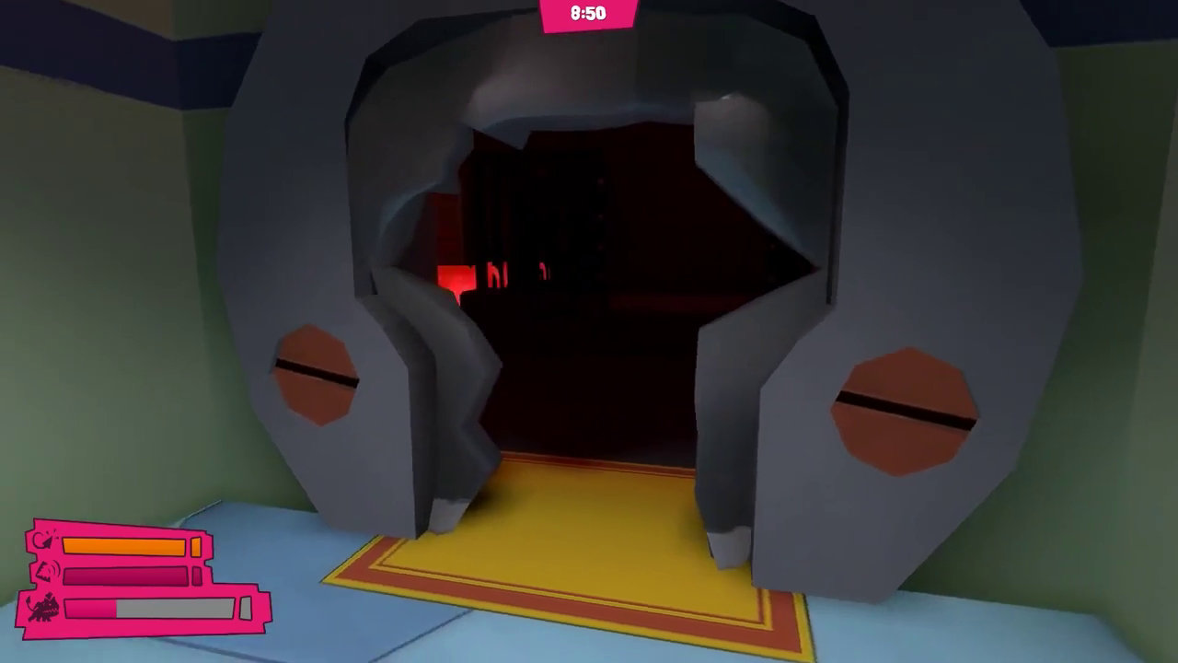
pyautogui.press('w')
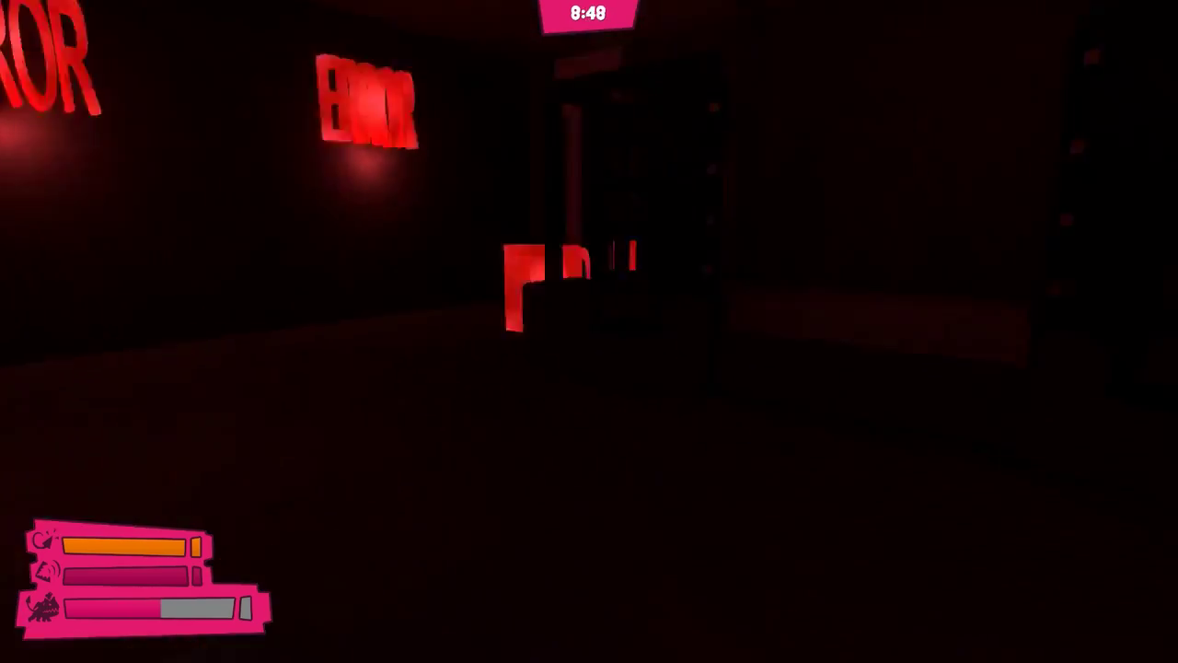
pyautogui.press('w')
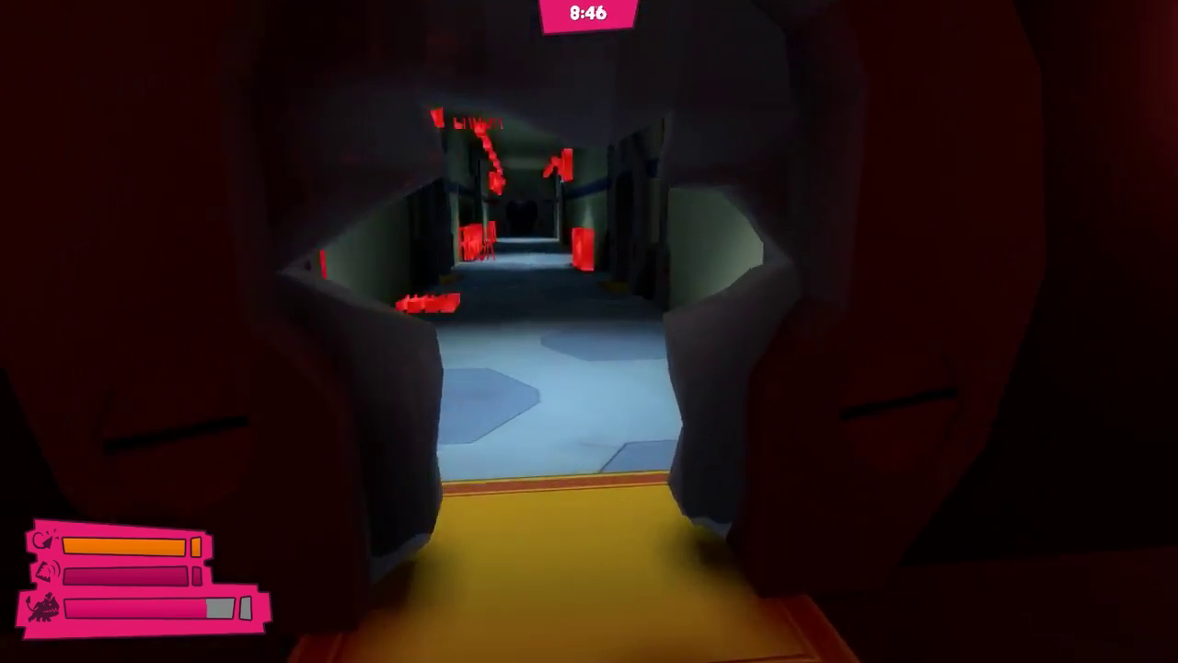
pyautogui.press('w')
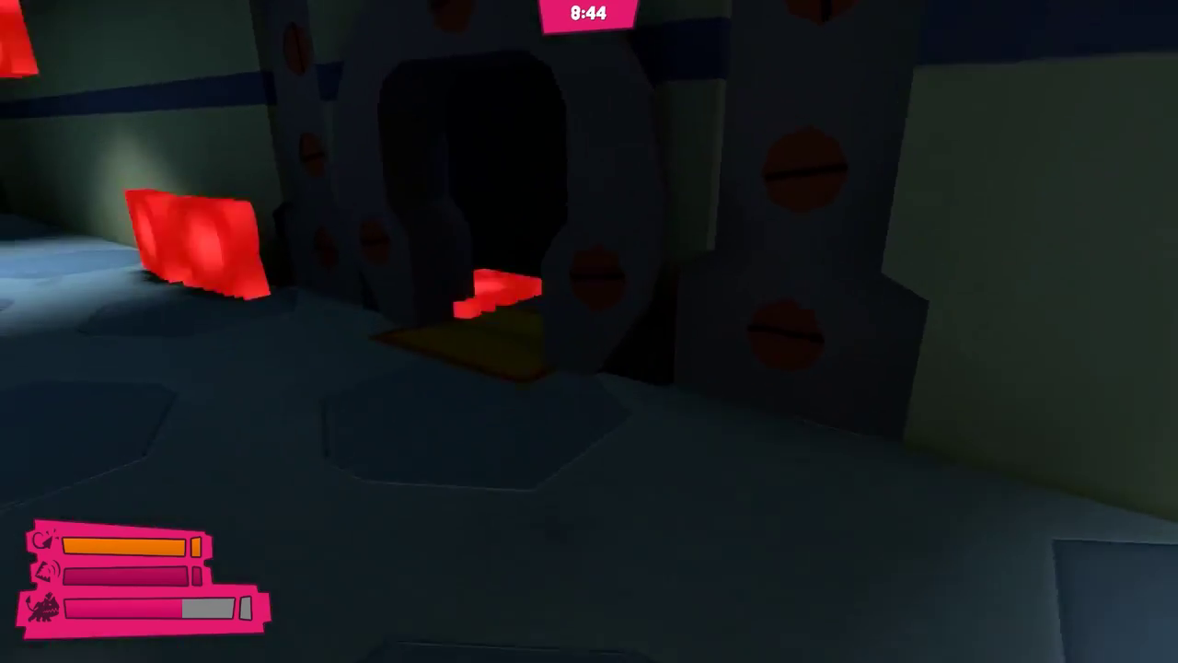
pyautogui.press('w')
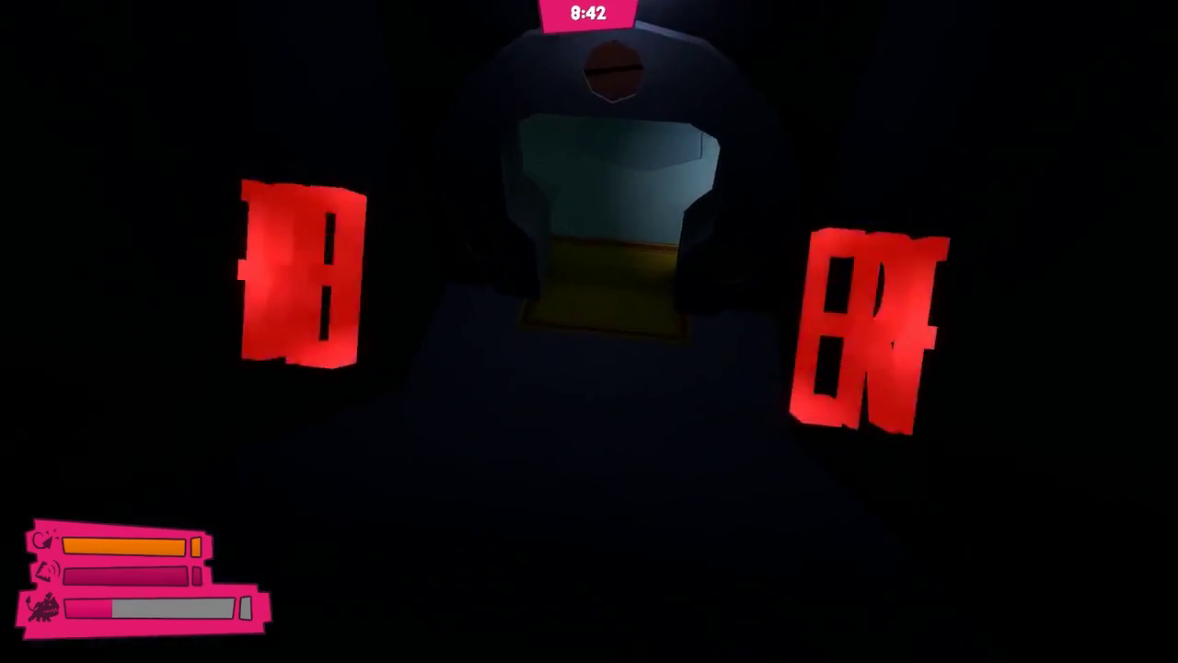
pyautogui.press('w')
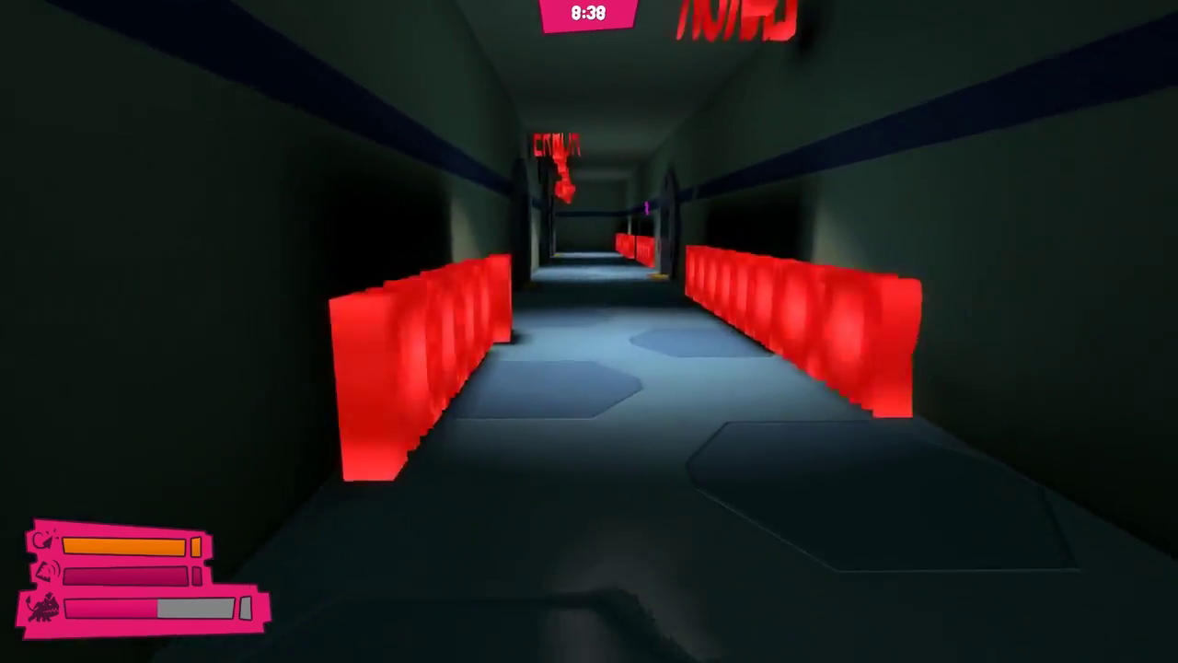
pyautogui.press('w')
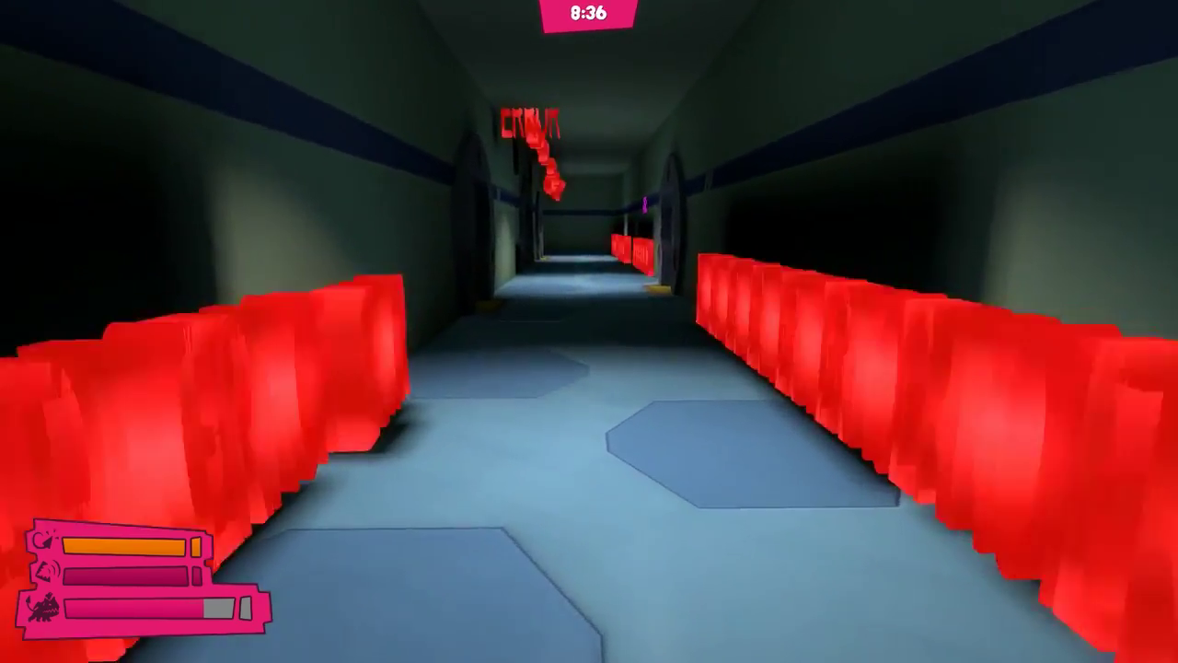
pyautogui.press('w')
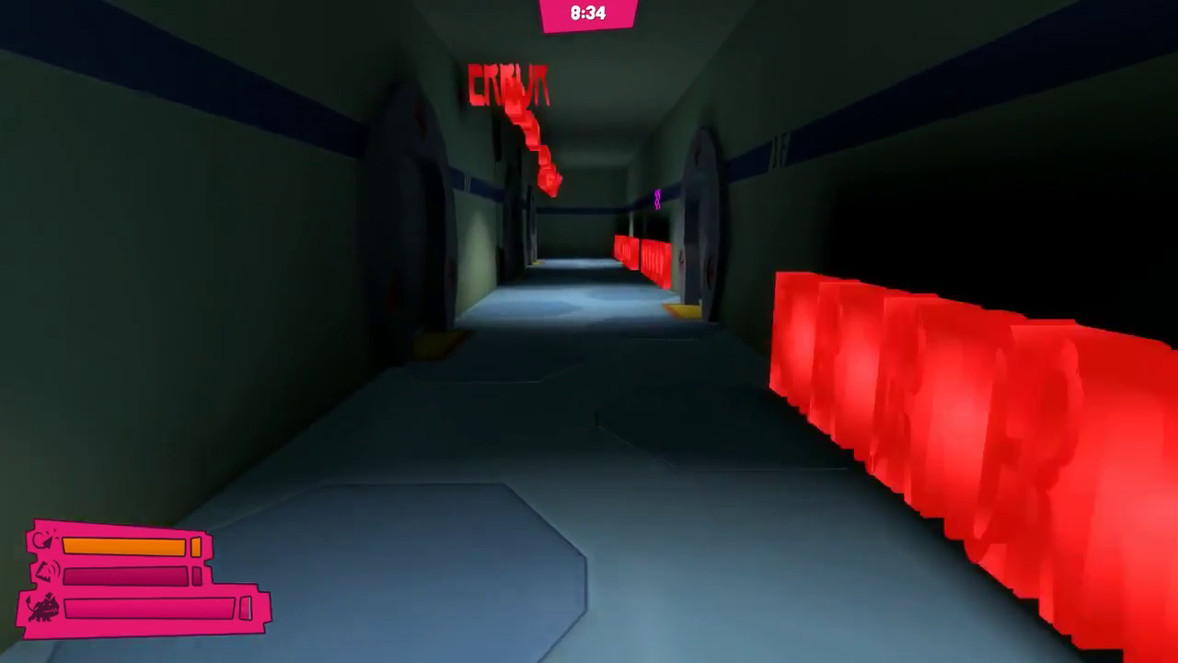
pyautogui.press('w')
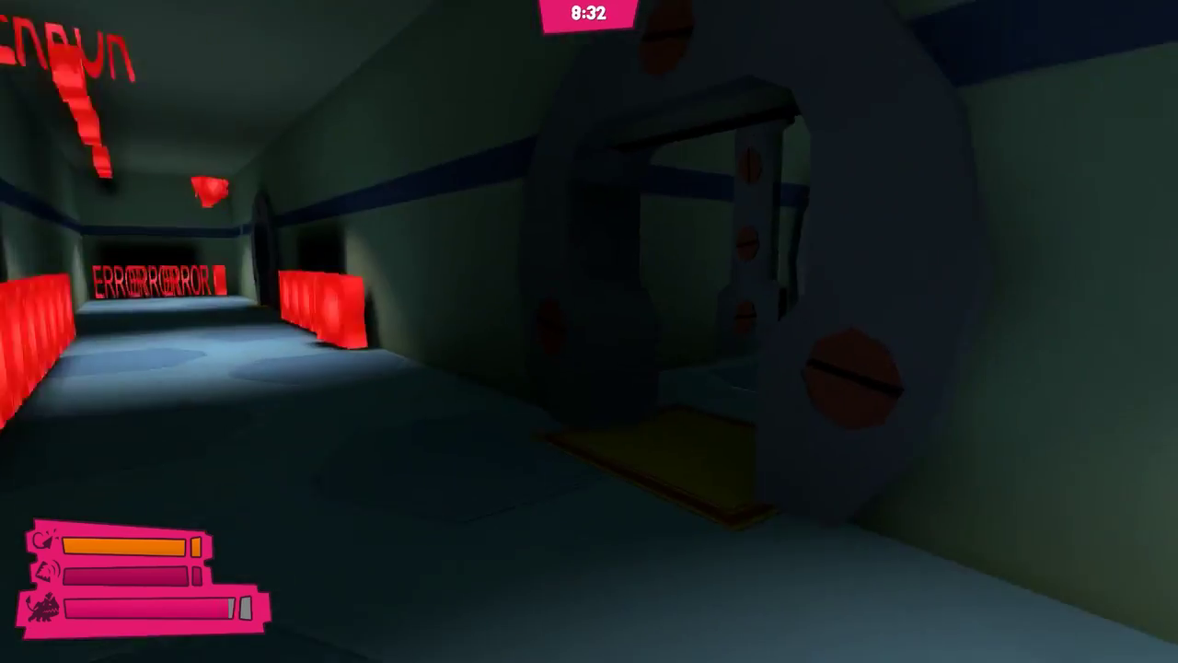
# - Turn past the circular door into the corridor and show the scoreboard with Tab
pyautogui.press('w')
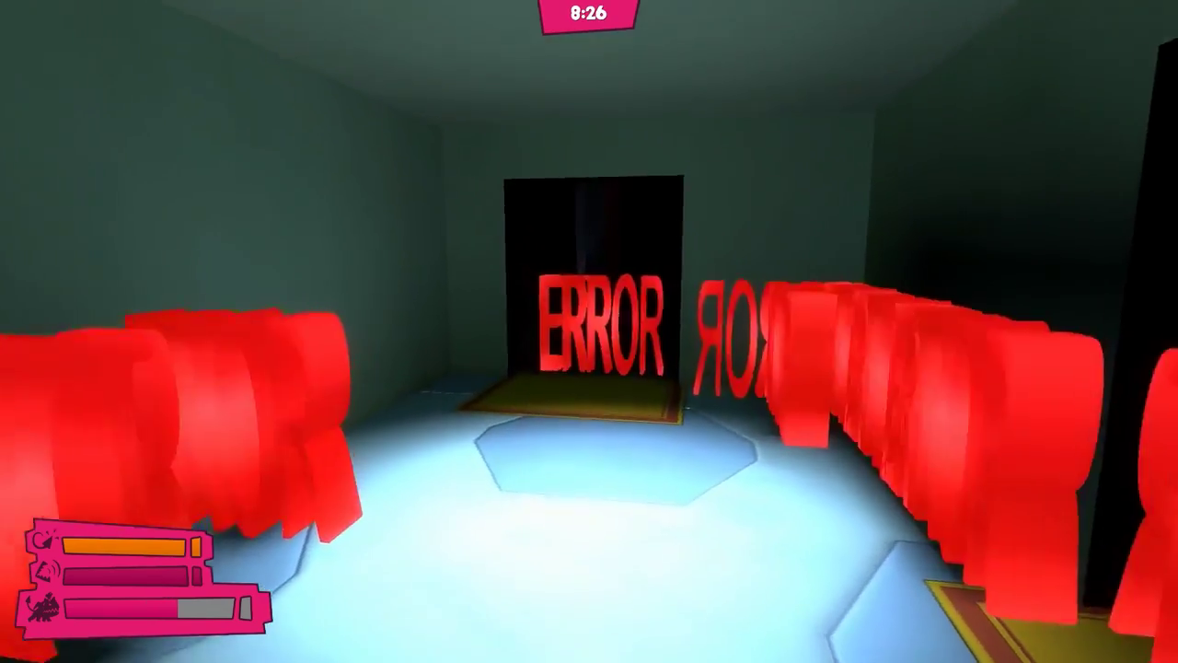
pyautogui.press('Tab')
pyautogui.press('Tab')
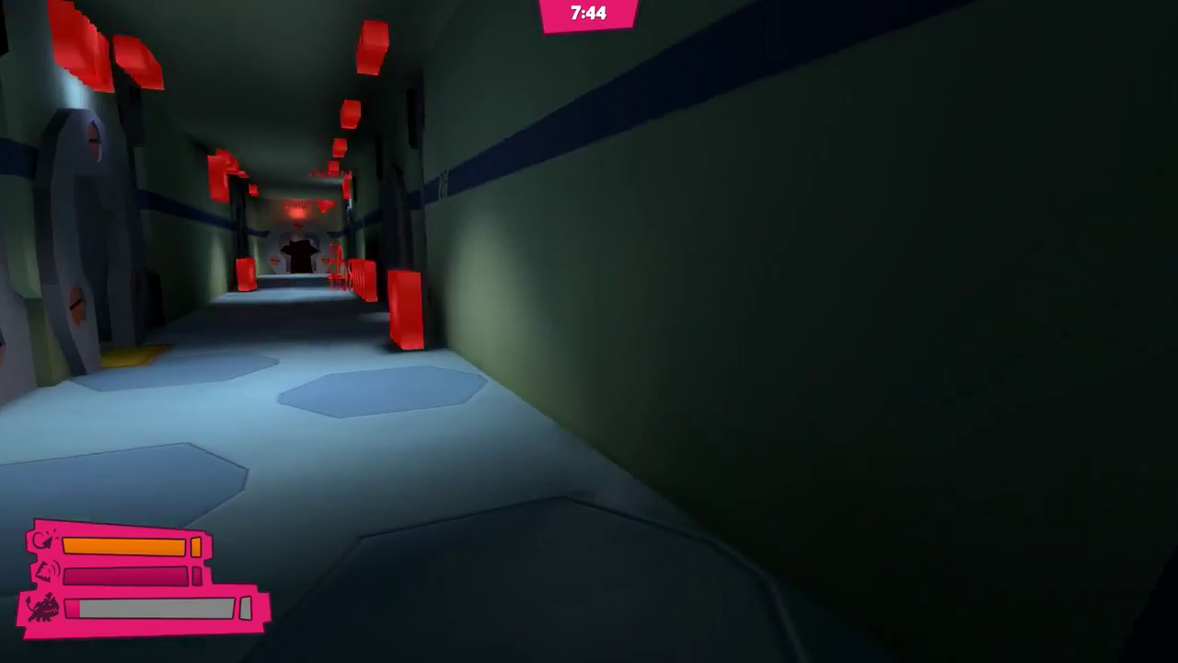
# - Glance at the scoreboard with Tab, then put it away facing the doorway
pyautogui.press('Tab')
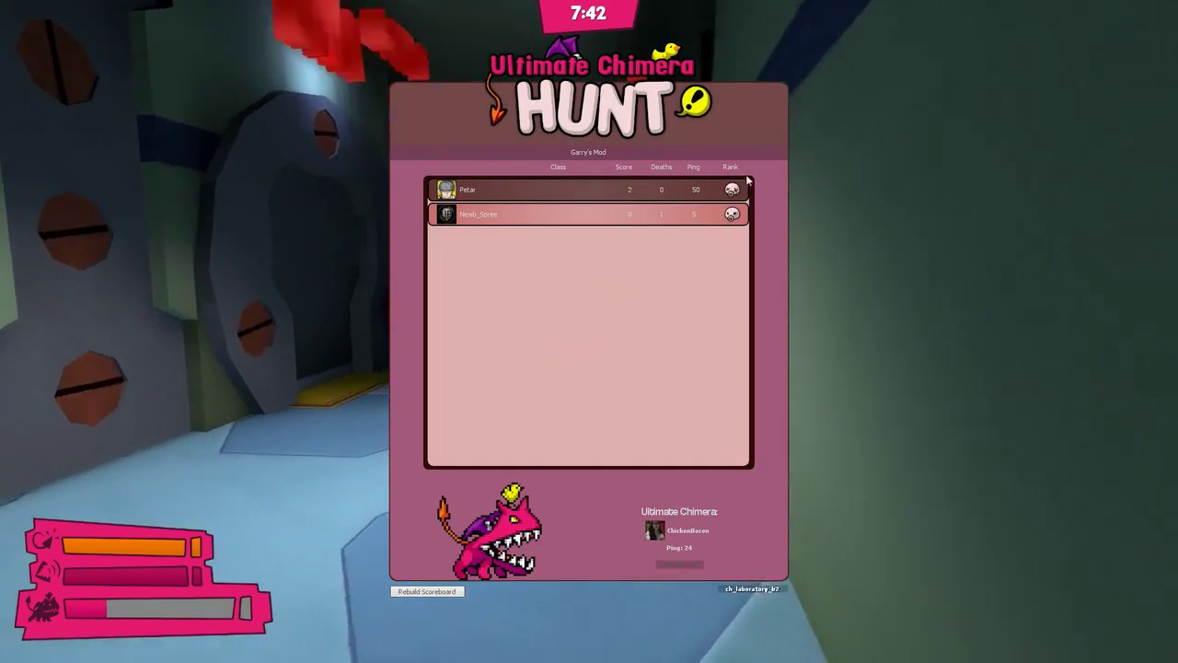
pyautogui.press('Tab')
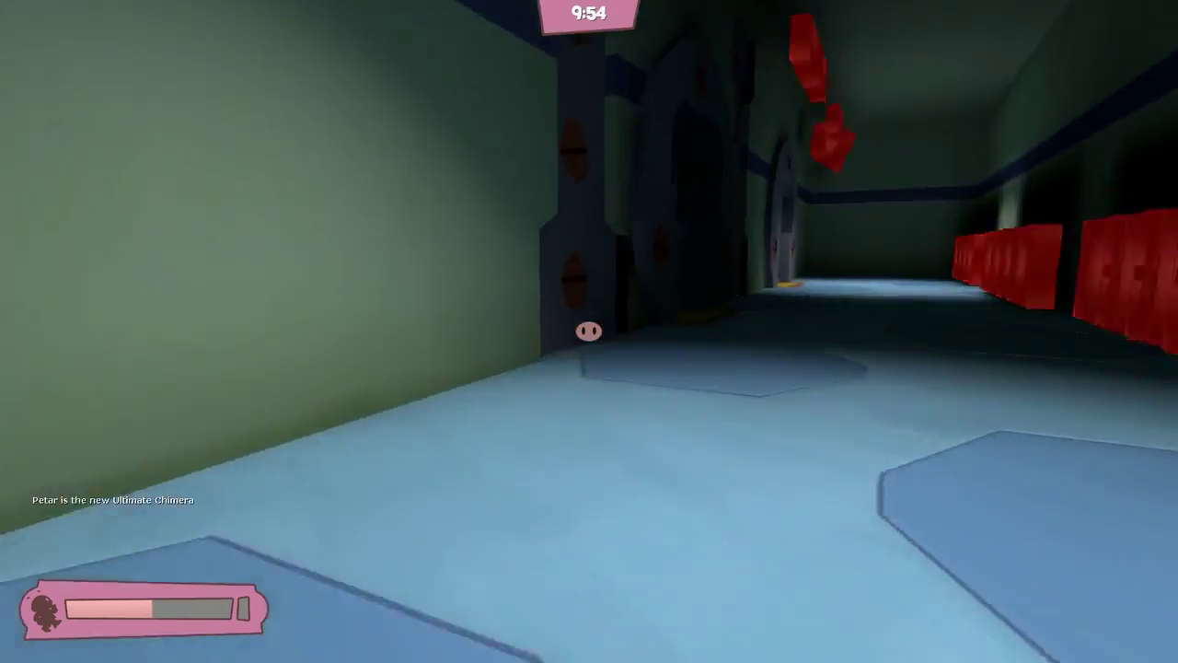
# - Show the scoreboard with Tab after roaming into the poster-lined theater room
pyautogui.press('Tab')
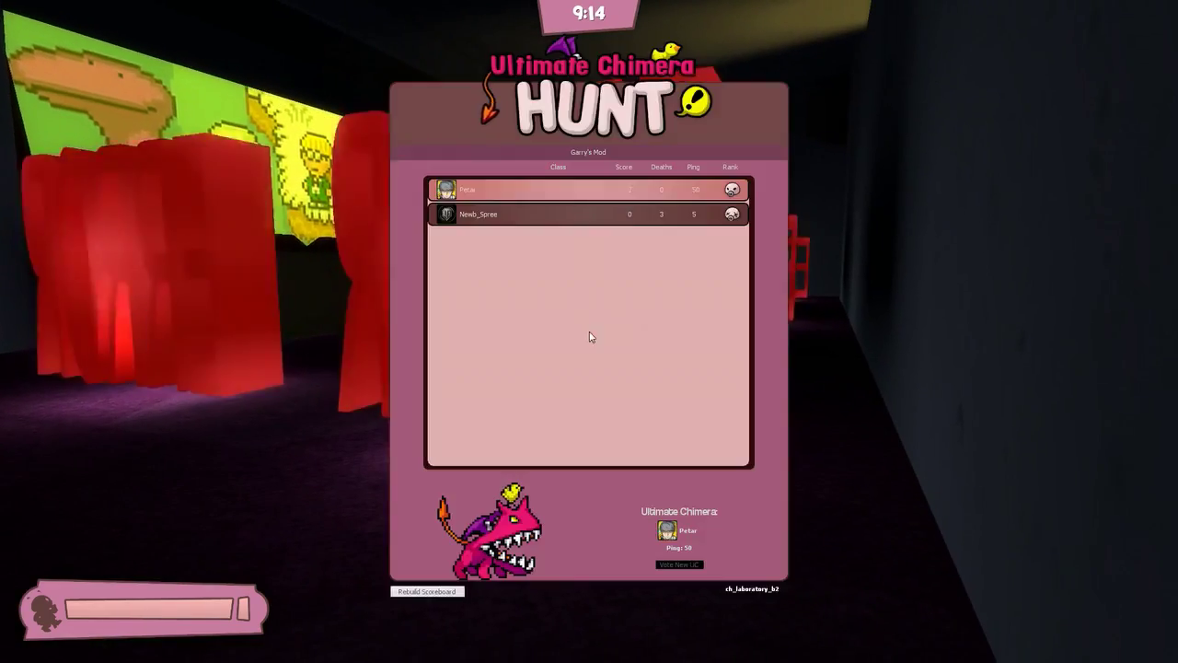
# - Check the scoreboard repeatedly while roaming the dark lab rooms as a pig
pyautogui.press('Tab')
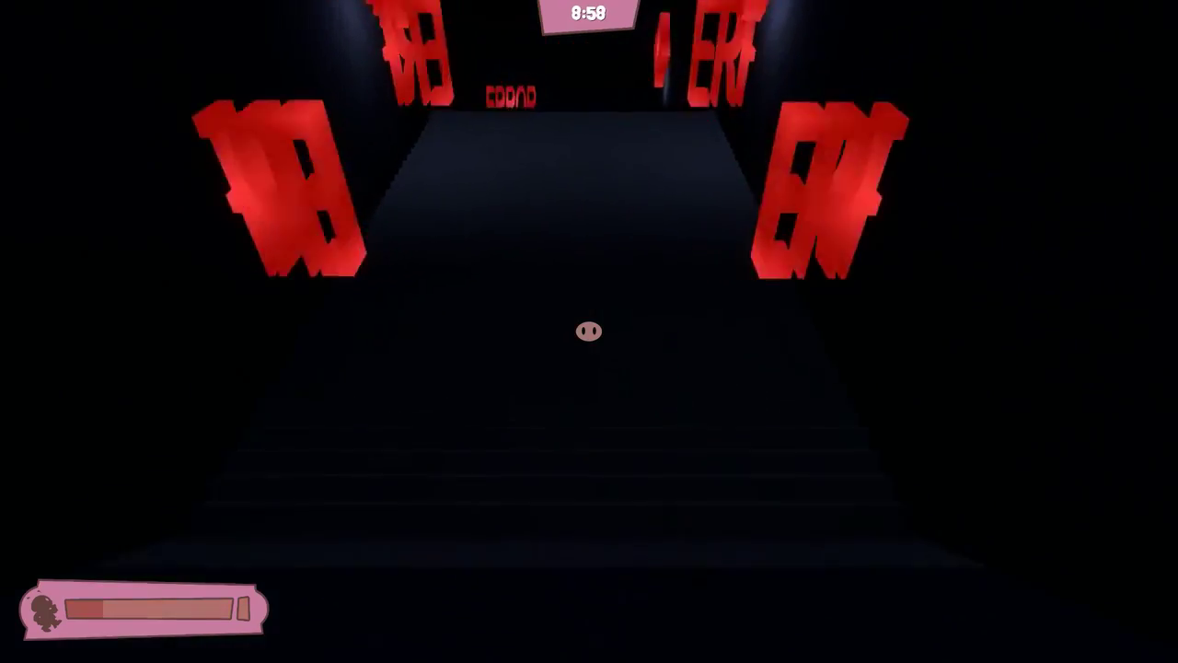
pyautogui.press('Tab')
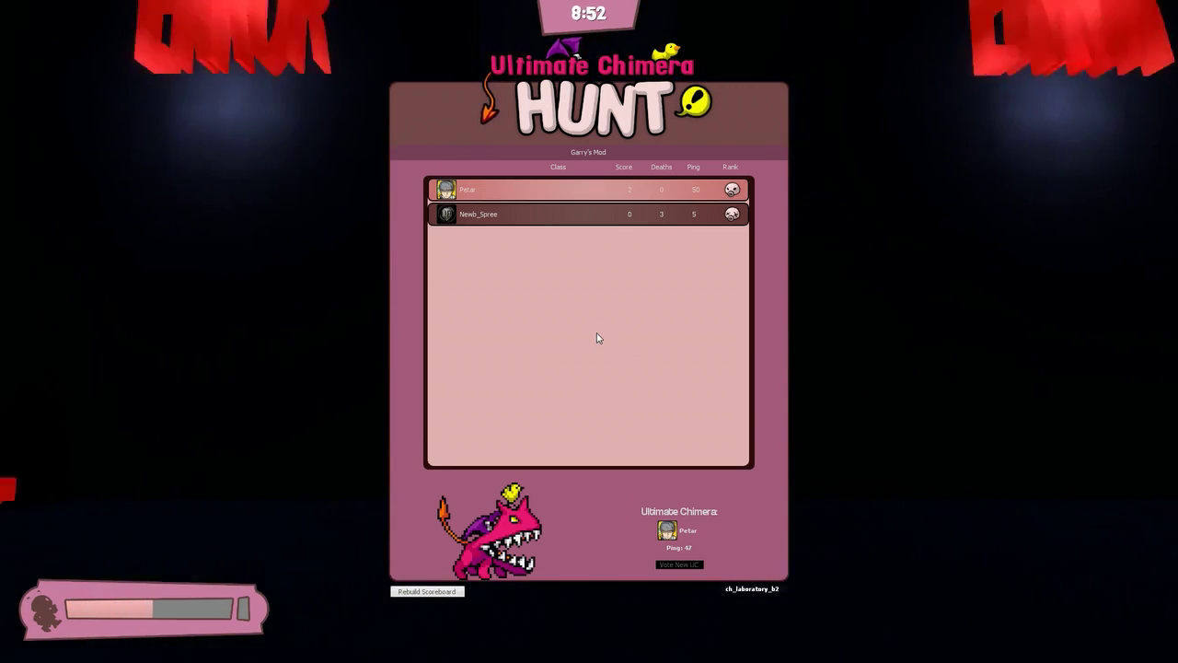
pyautogui.press('Tab')
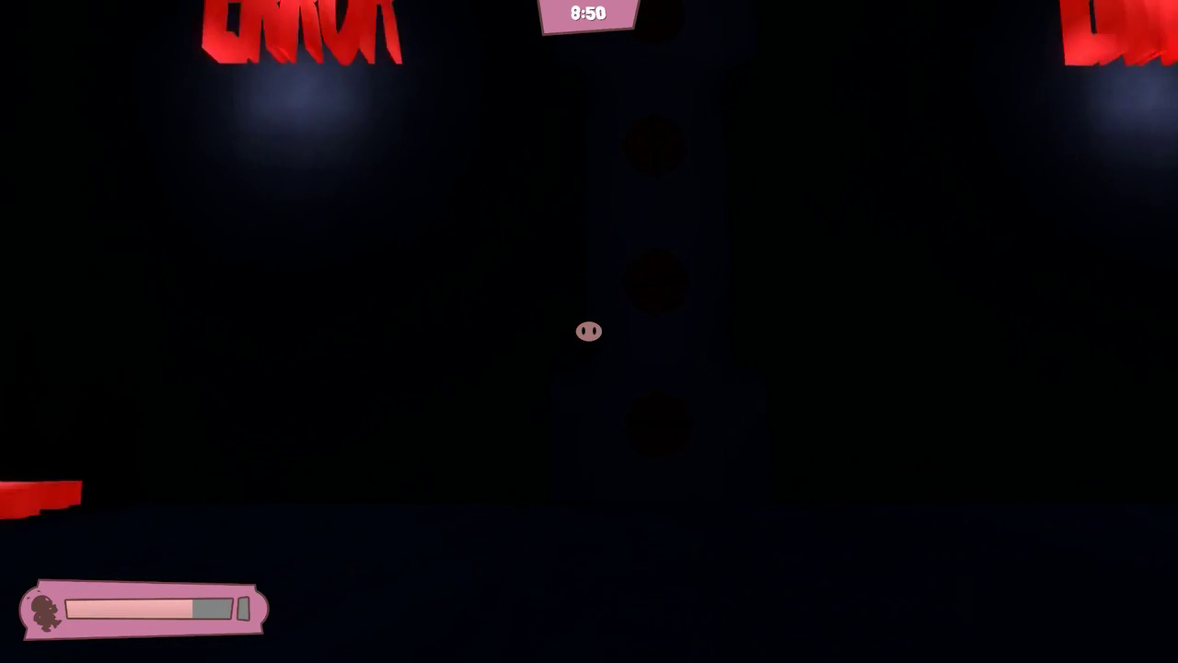
pyautogui.press('Tab')
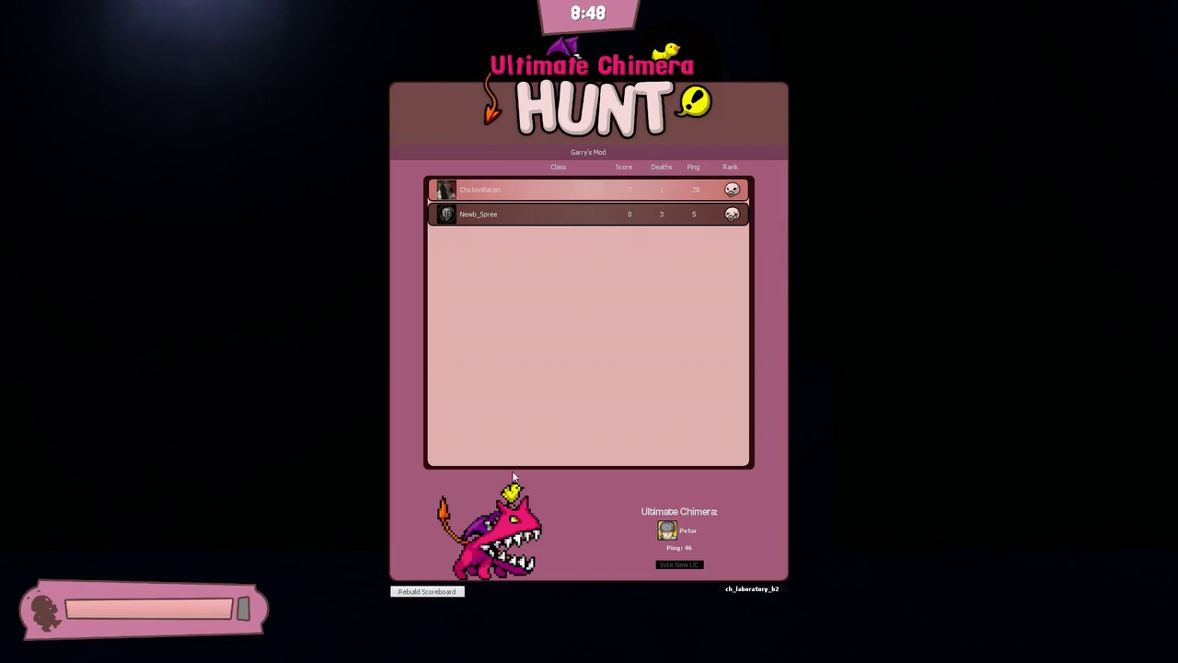
pyautogui.press('Tab')
pyautogui.press('Tab')
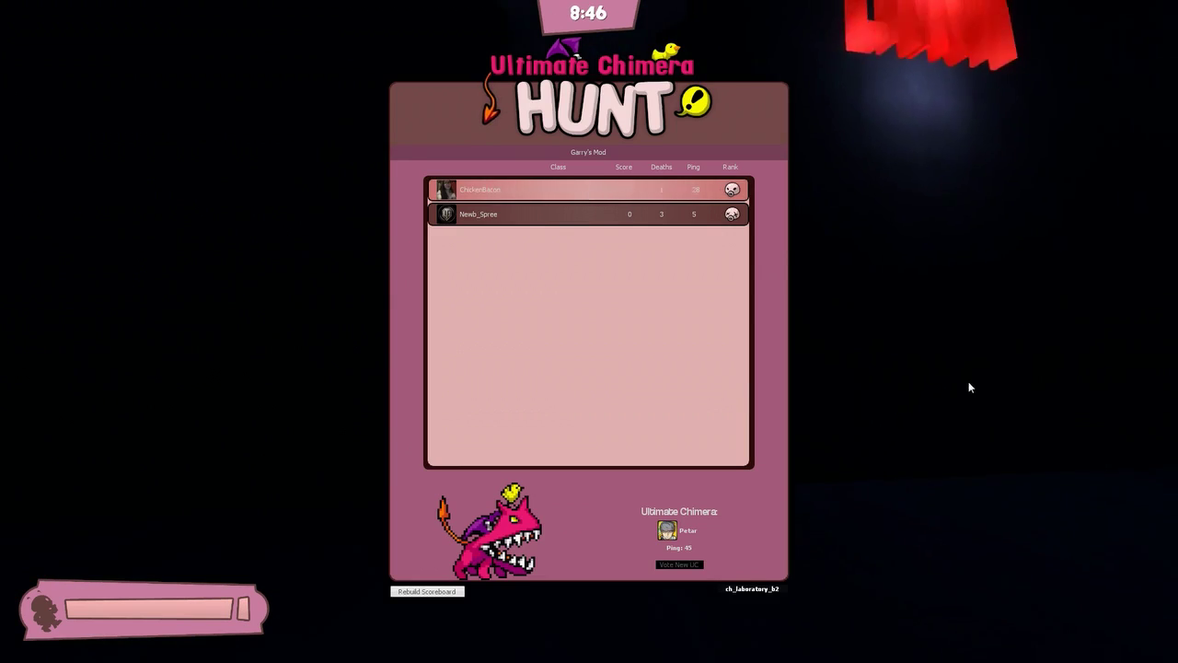
pyautogui.press('Tab')
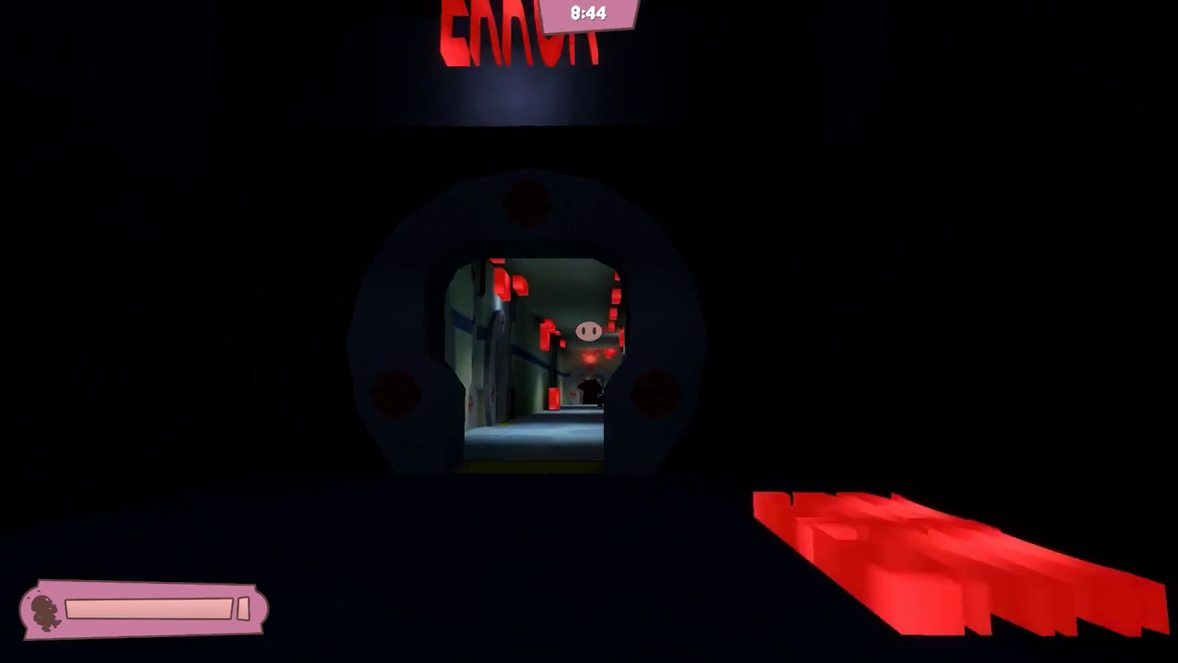
# - Walk through the dark room into the 2F room up to the red block, then pause
pyautogui.press('w')
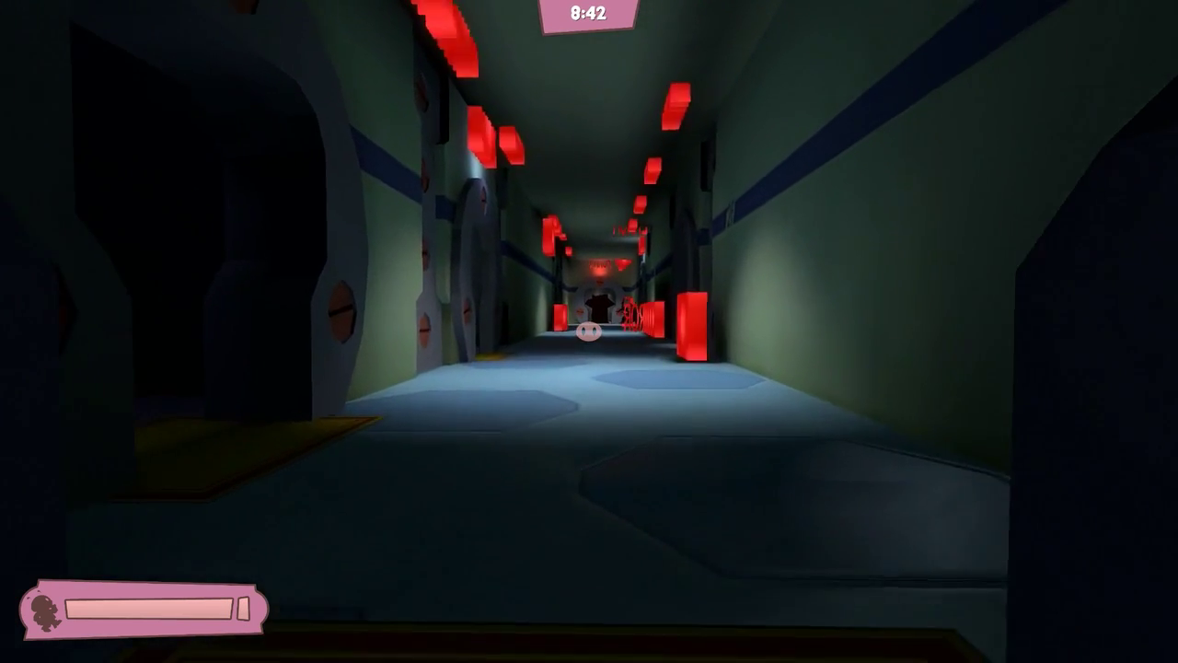
pyautogui.press('w')
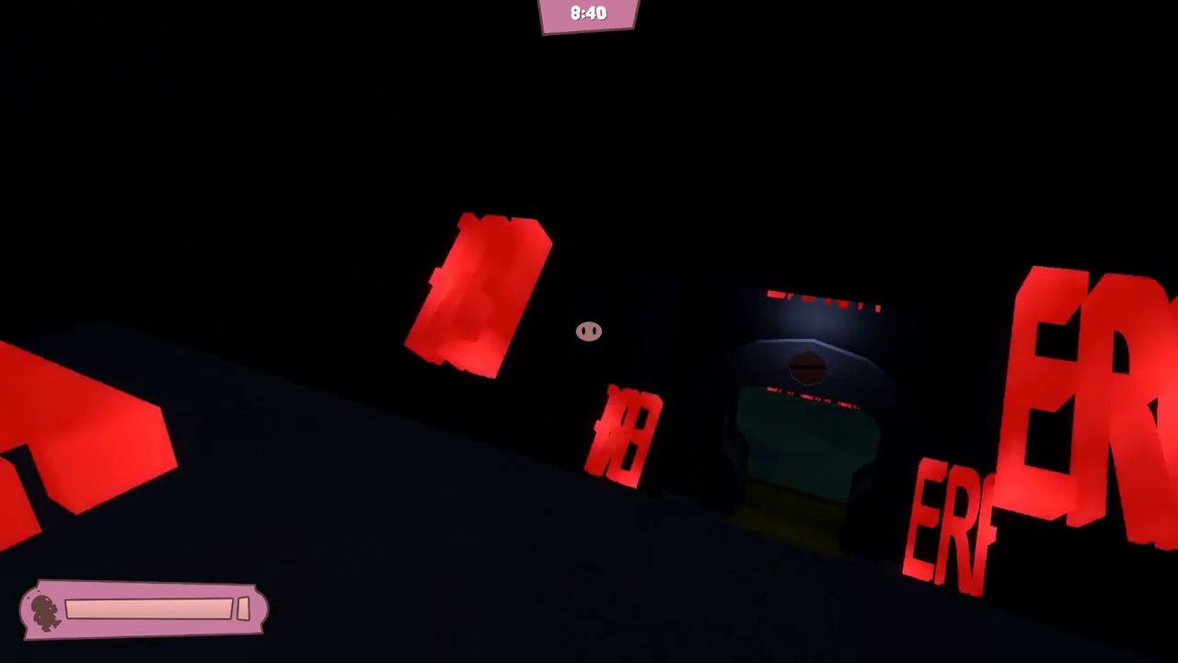
pyautogui.press('w')
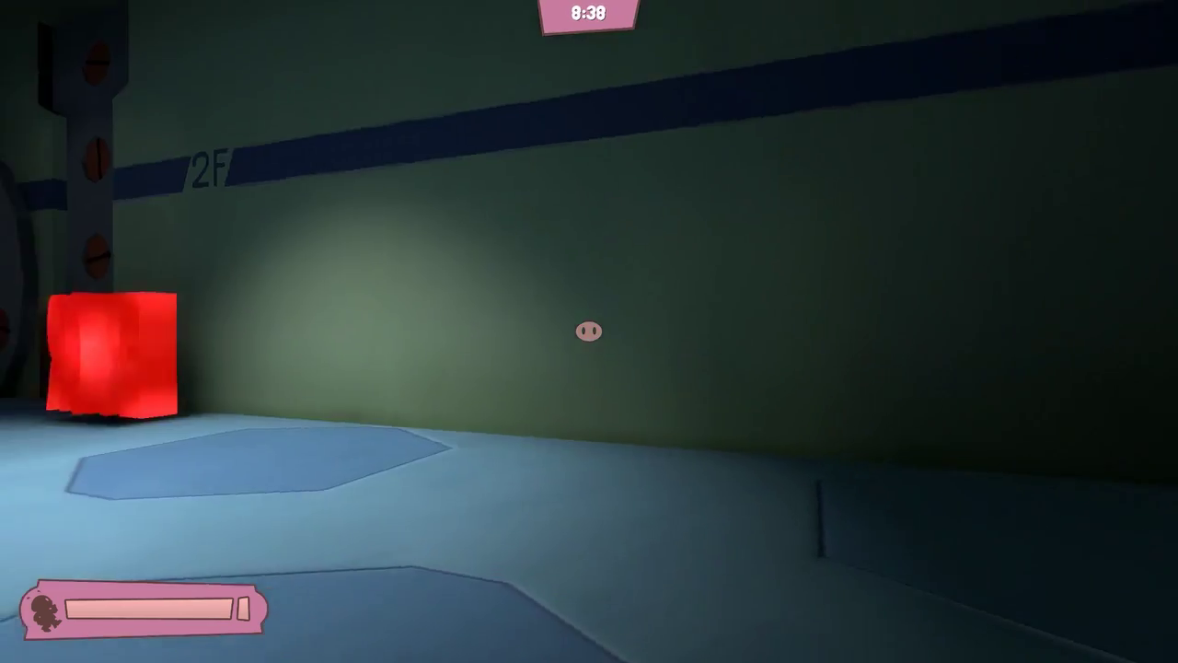
pyautogui.press('Tab')
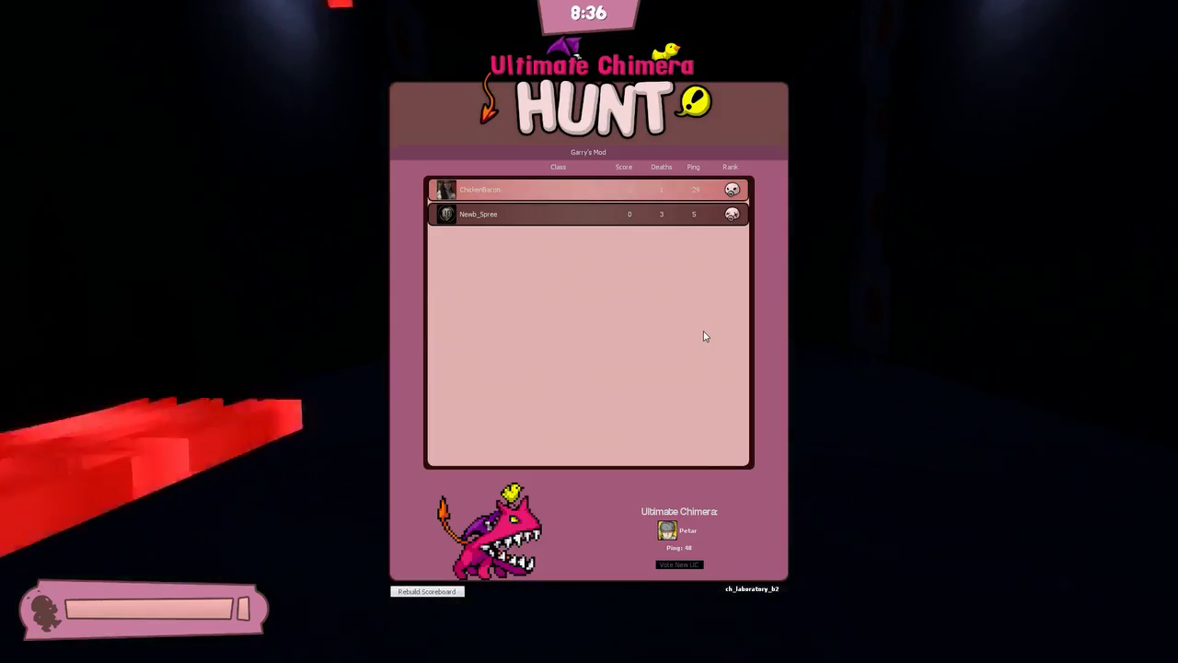
pyautogui.press('Tab')
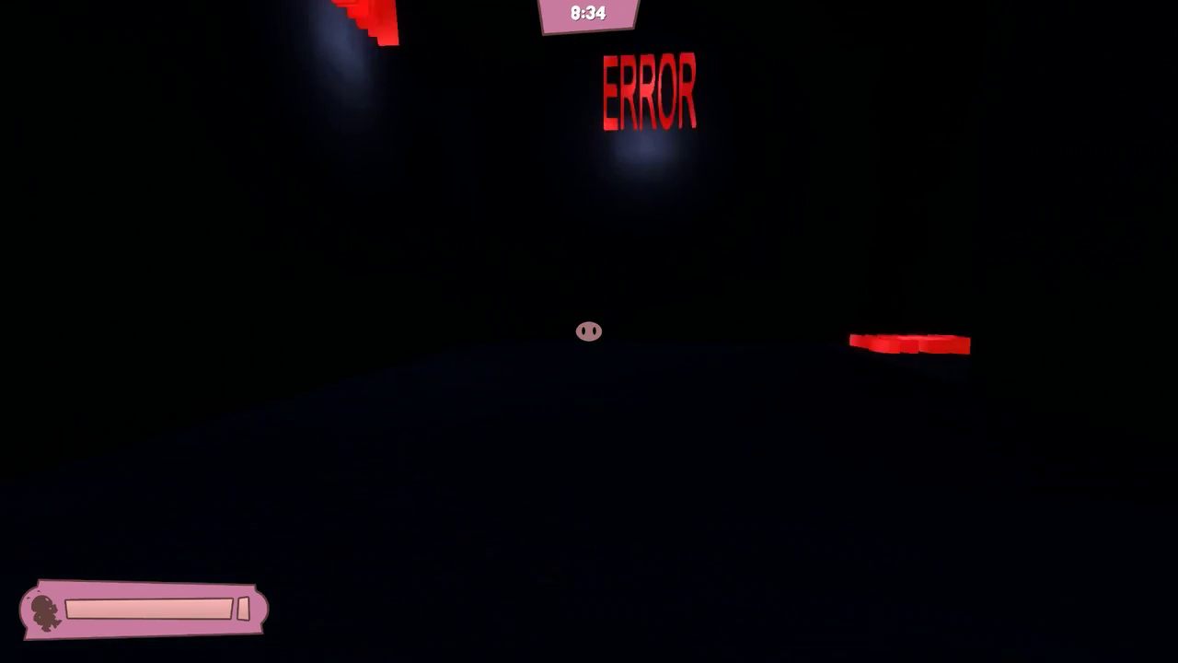
pyautogui.press('w')
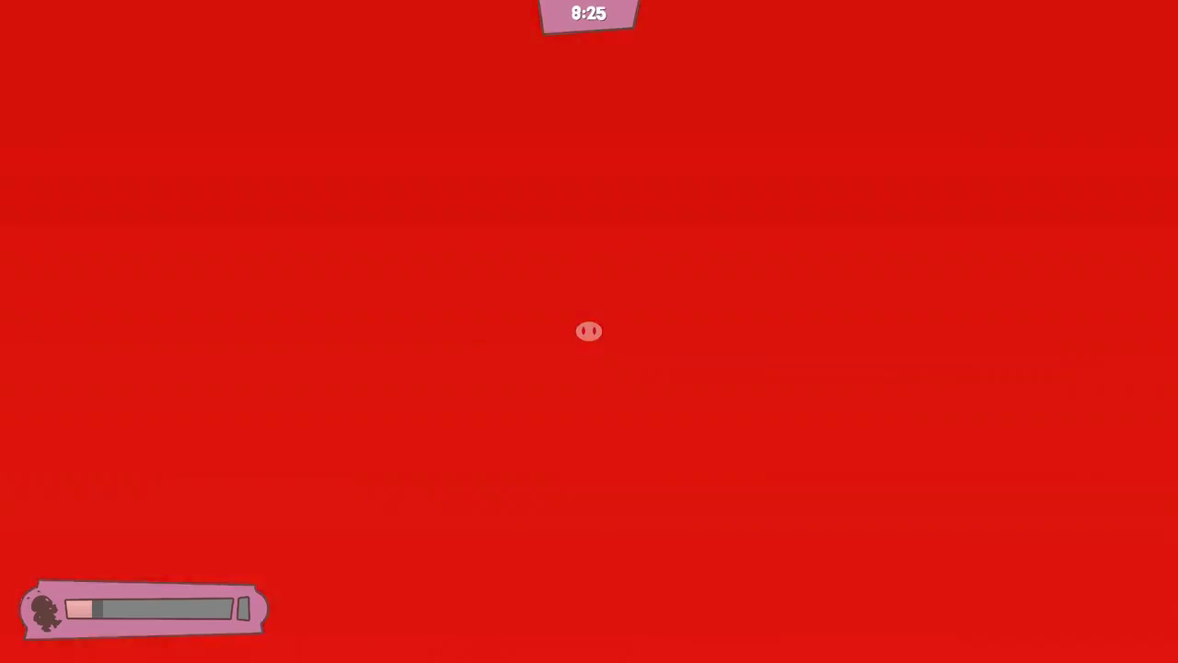
pyautogui.press('Escape')
# - Disconnect from the server, show the gamemode list, and toggle the Steam overlay
pyautogui.click(116, 423)
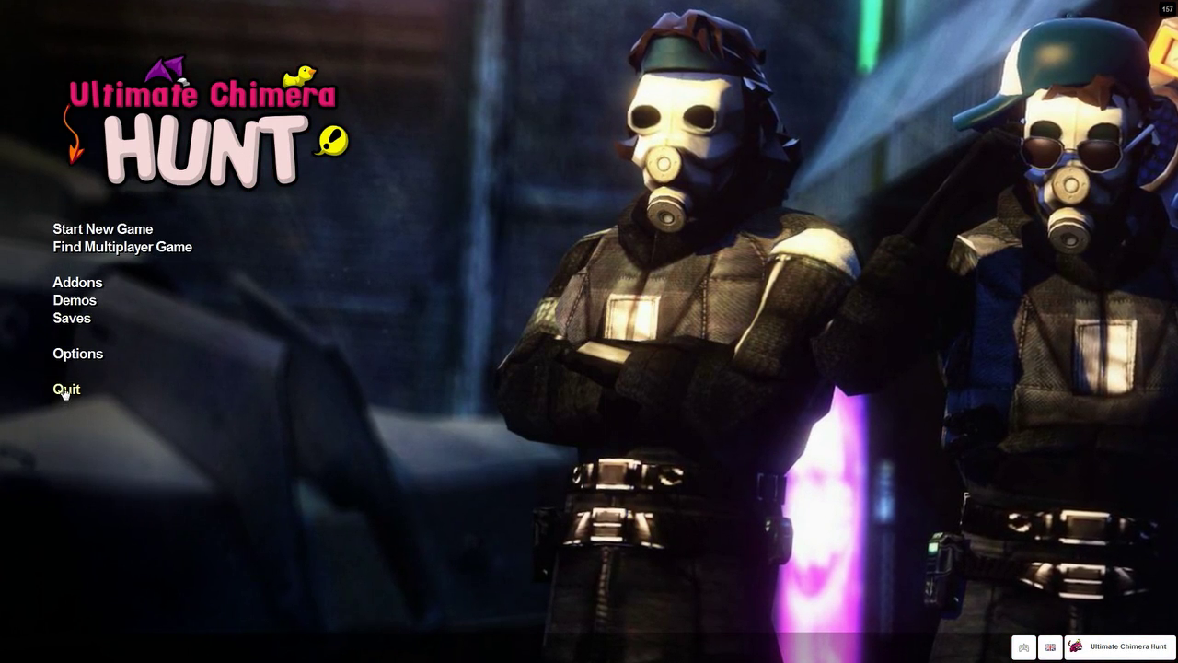
pyautogui.click(1094, 647)
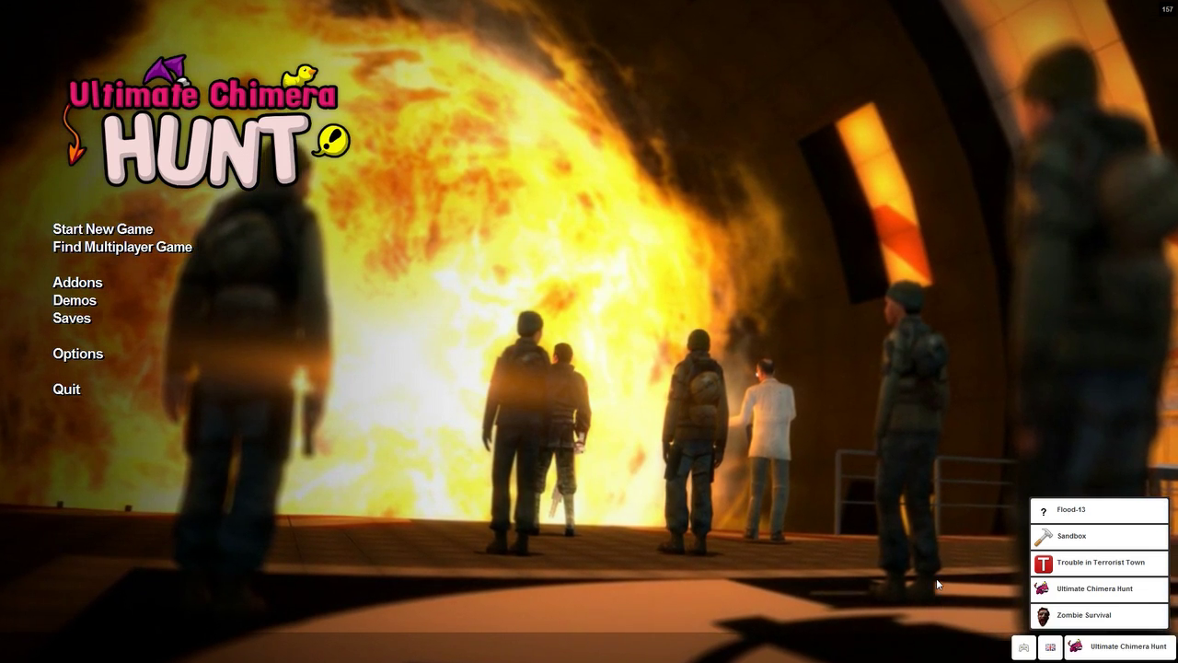
pyautogui.hotkey('shift', 'Tab')
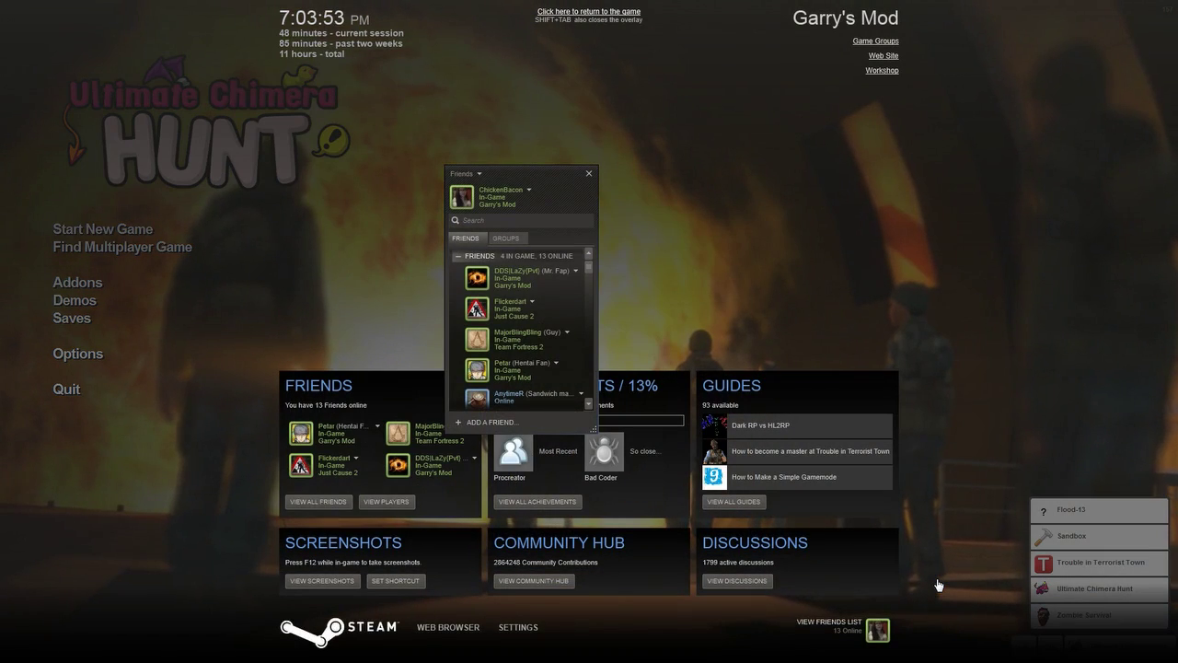
pyautogui.hotkey('shift', 'Tab')
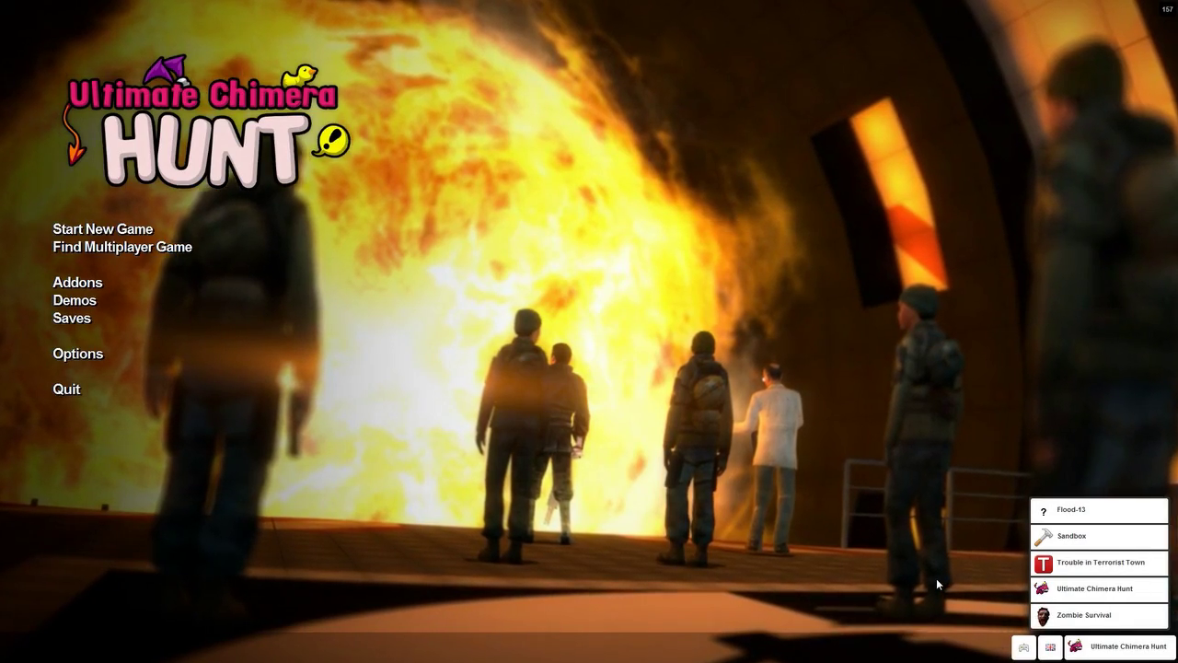
pyautogui.hotkey('shift', 'Tab')
pyautogui.hotkey('shift', 'Tab')
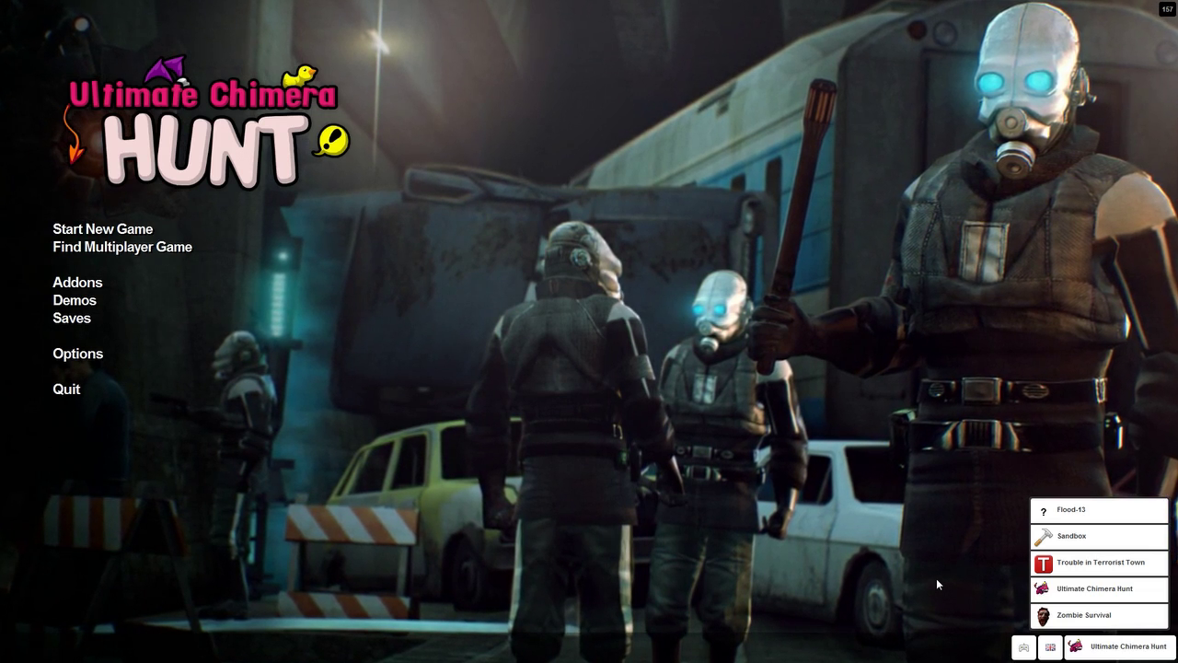
# - Pick Zombie Survival, open map selection, and view the Roleplay and Chimera Hunt maps
pyautogui.click(1110, 617)
pyautogui.click(106, 92)
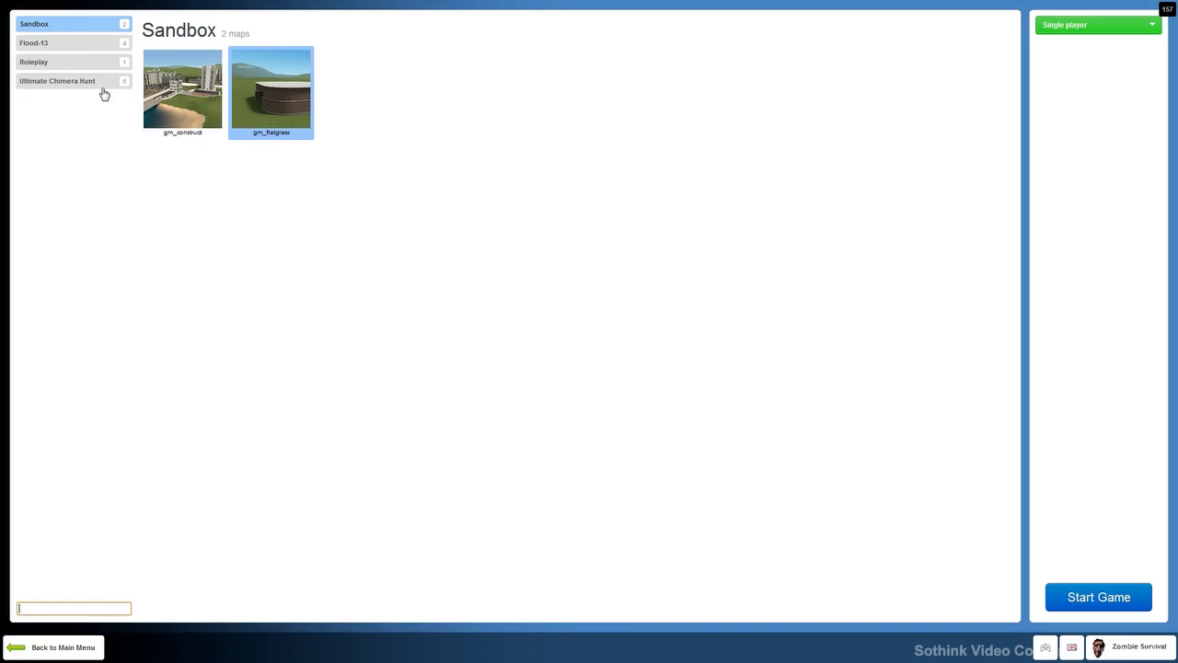
pyautogui.click(92, 62)
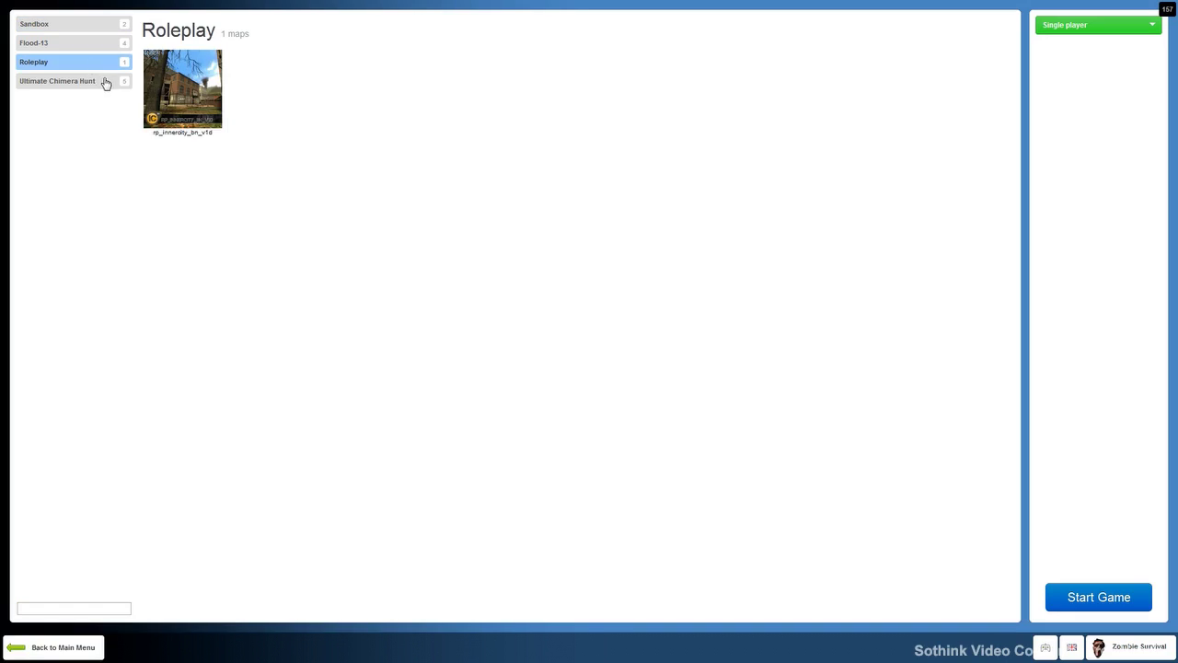
pyautogui.click(106, 81)
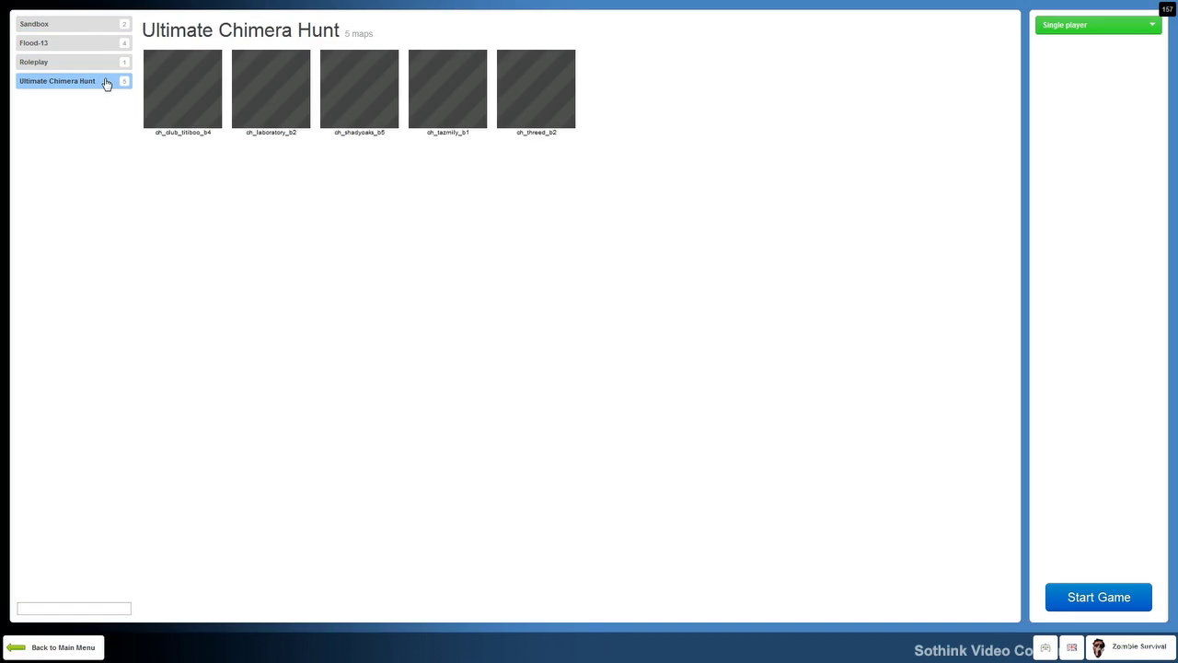
# - View the Sandbox and Flood-13 maps, return to Roleplay, and check the Steam overlay
pyautogui.click(99, 28)
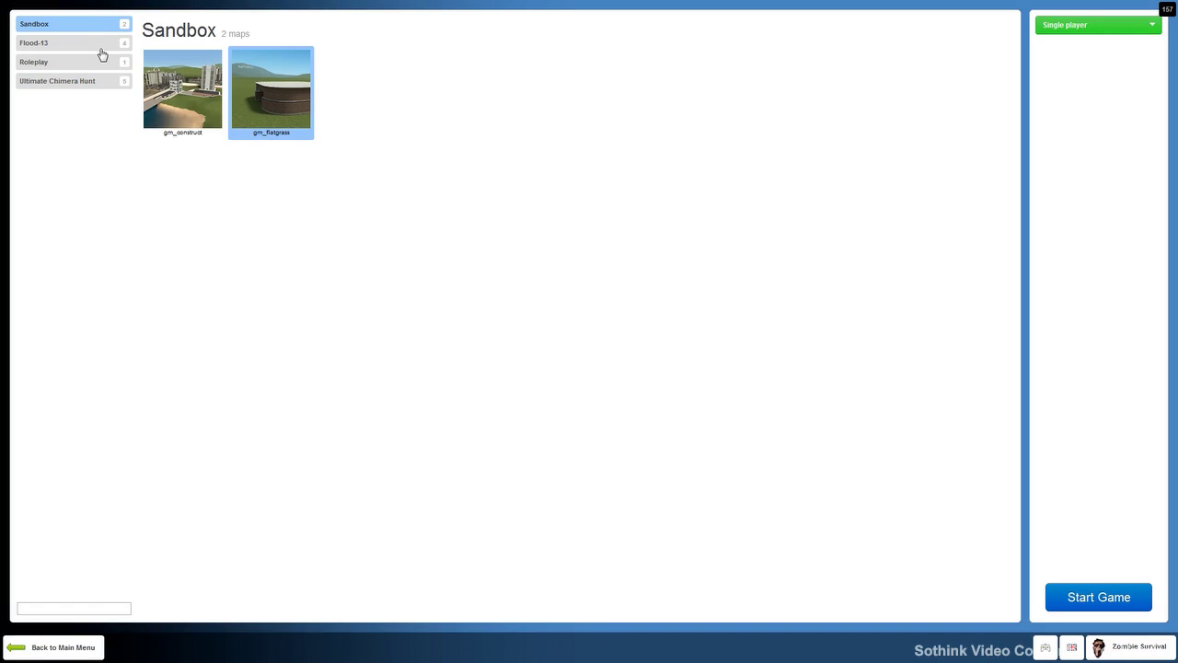
pyautogui.click(101, 44)
pyautogui.click(104, 65)
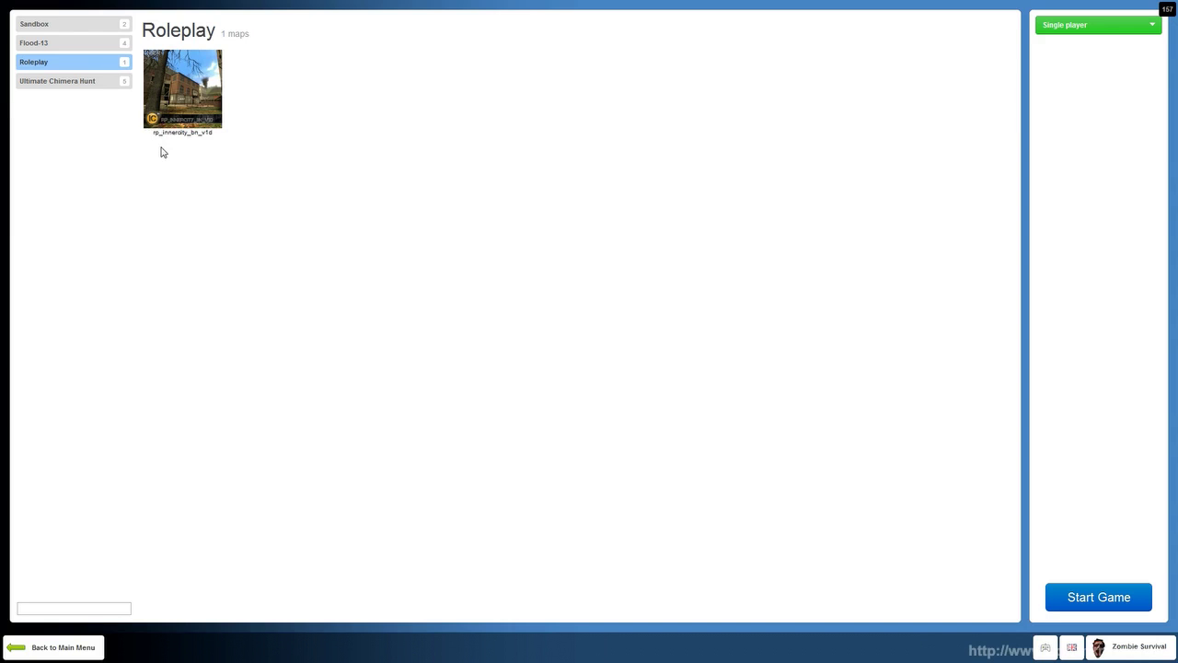
pyautogui.hotkey('shift', 'Tab')
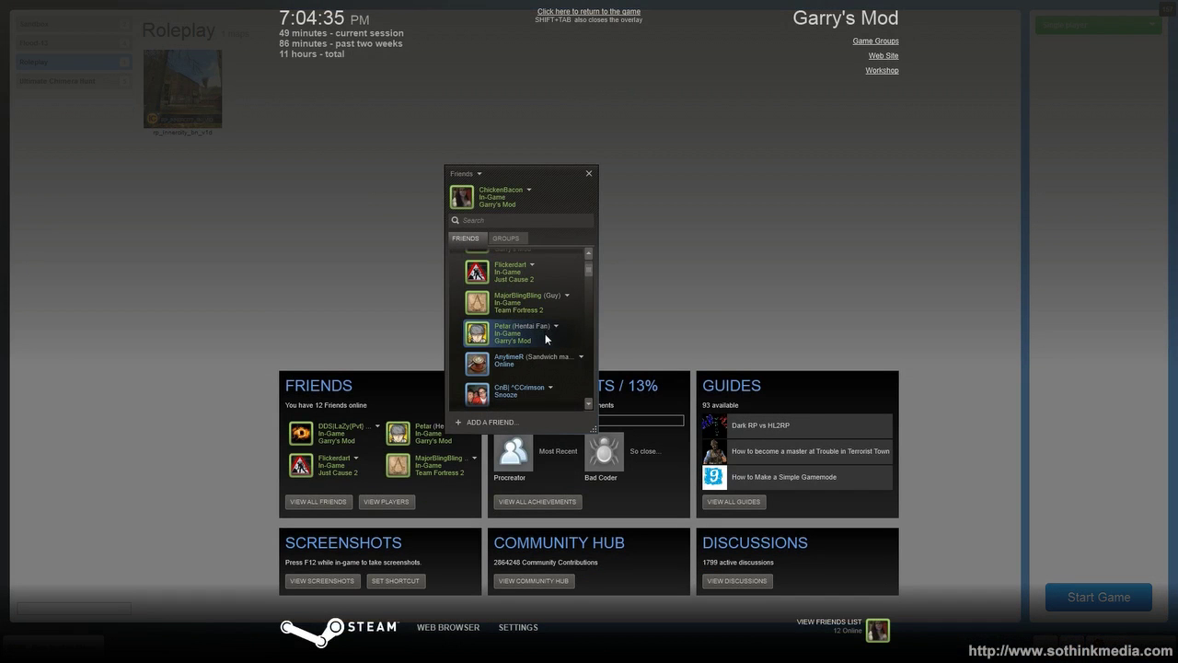
pyautogui.scroll(2, 545, 333)
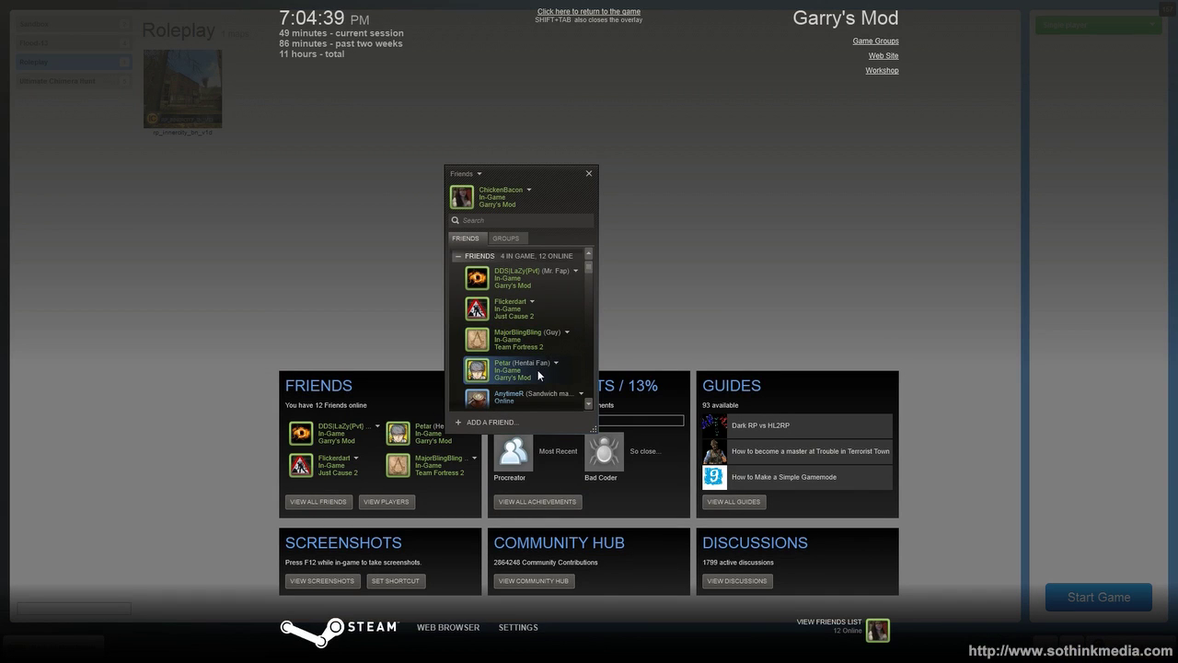
pyautogui.click(618, 13)
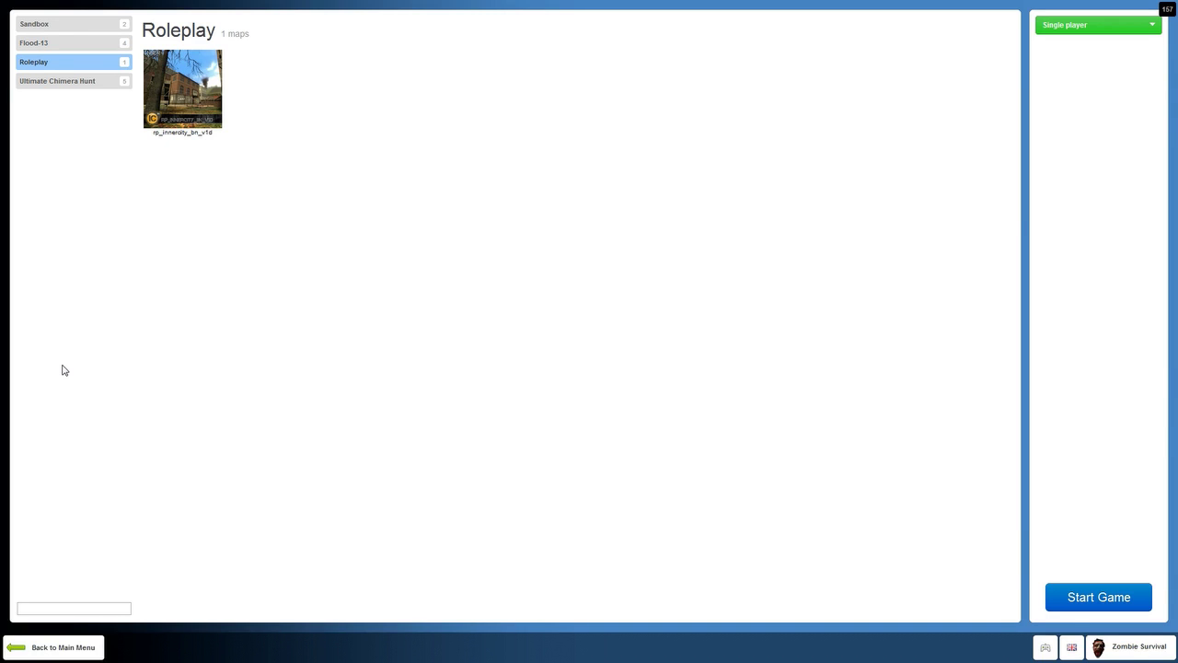
# - Go back to the main menu, then show the workshop Gamemodes in Addons
pyautogui.click(56, 647)
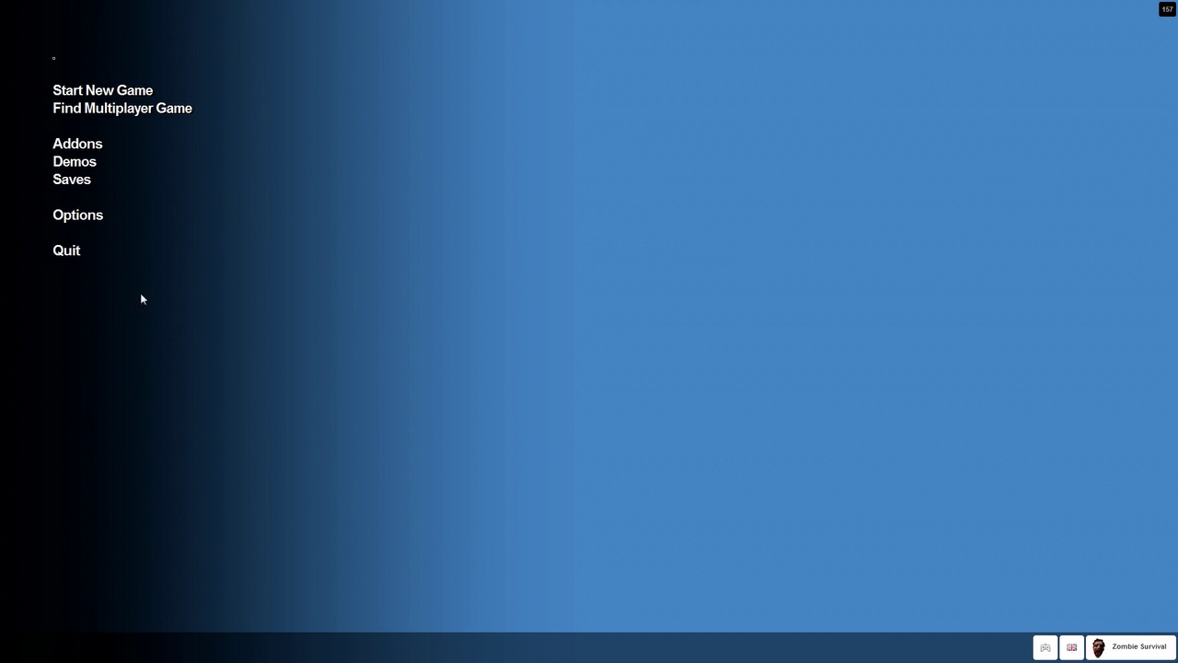
pyautogui.click(78, 144)
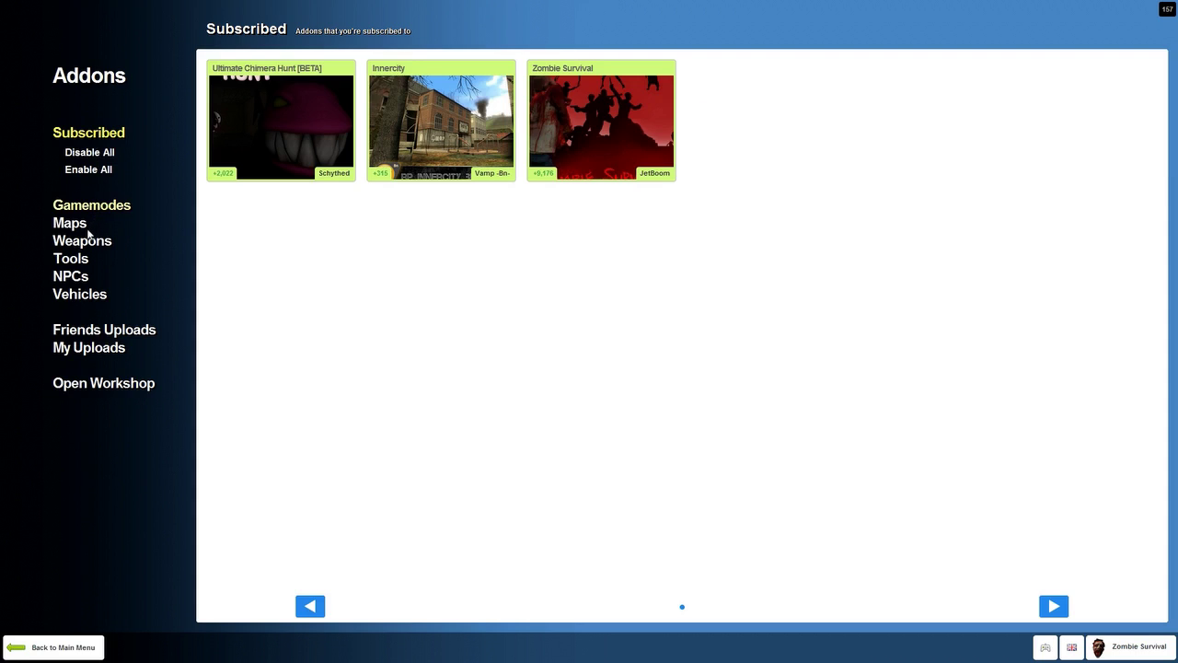
pyautogui.click(91, 205)
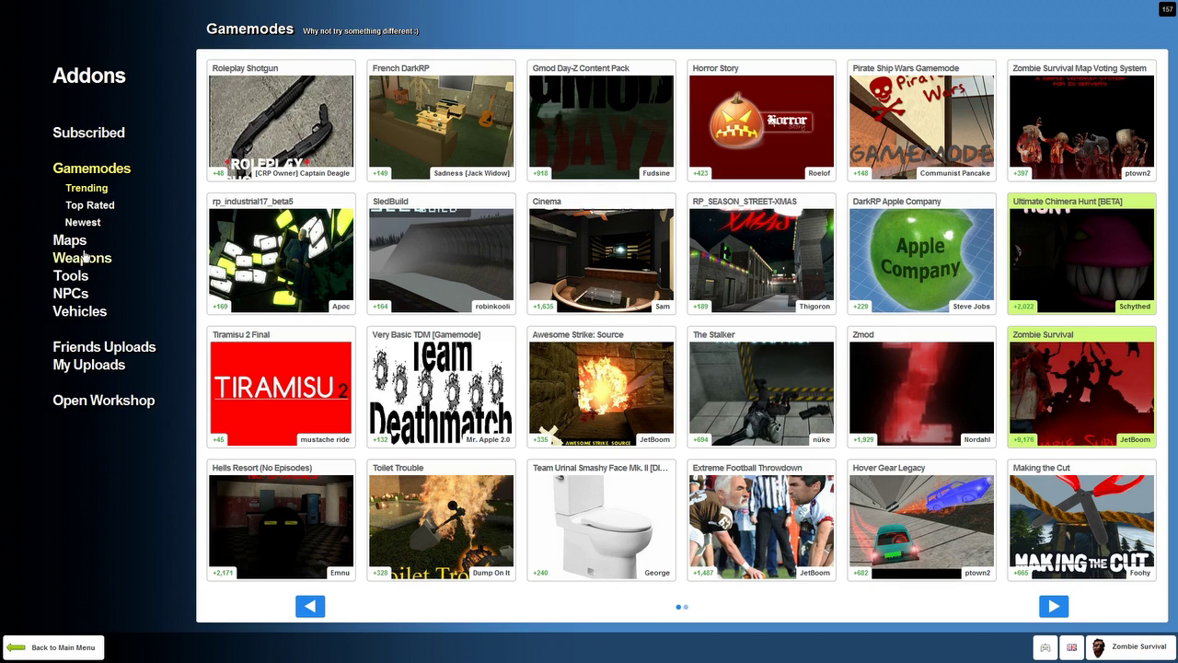
pyautogui.moveTo(762, 393)
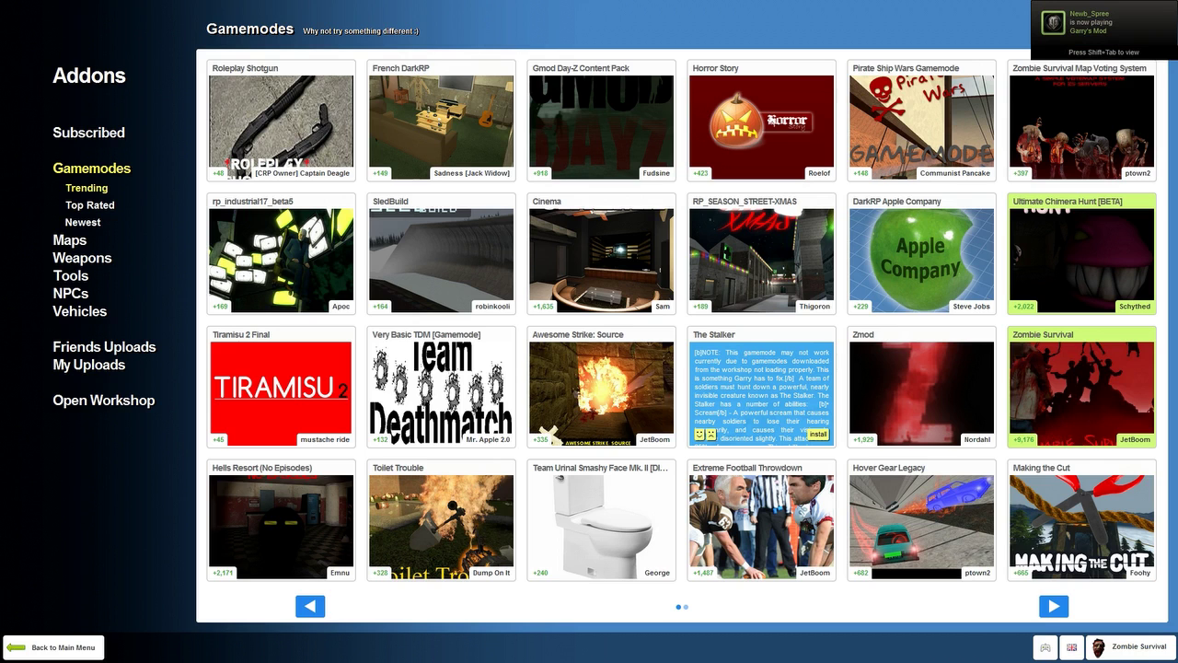
# - Join the friend's game from the Steam friends overlay, then close the overlay
pyautogui.hotkey('shift', 'Tab')
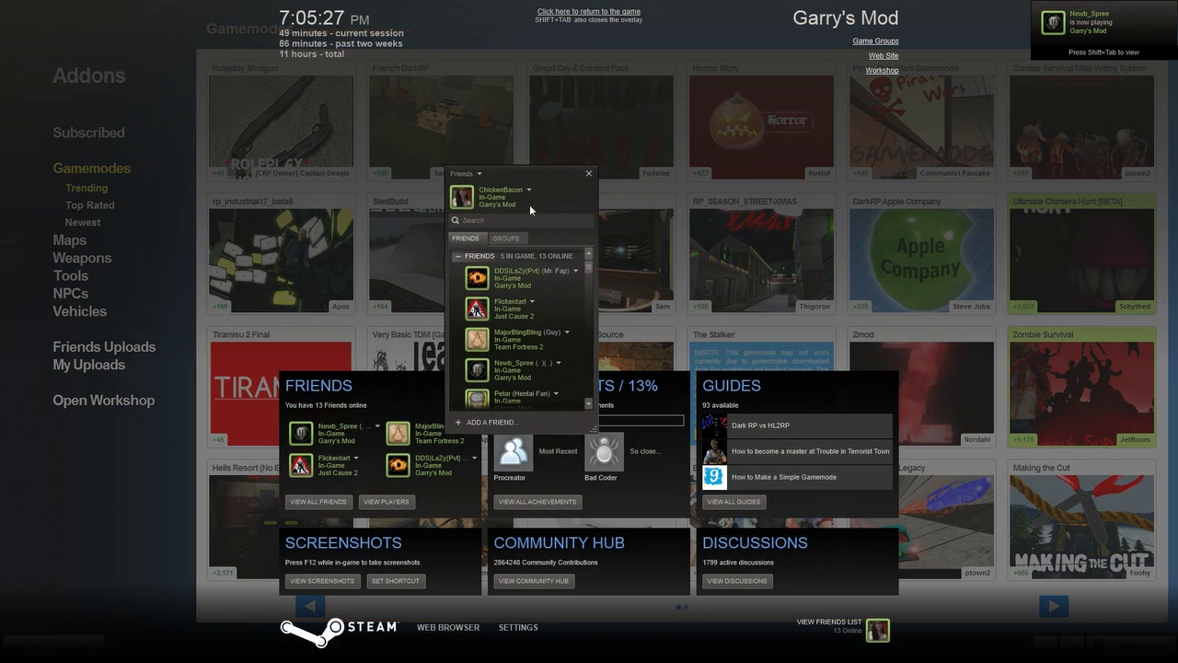
pyautogui.click(557, 364)
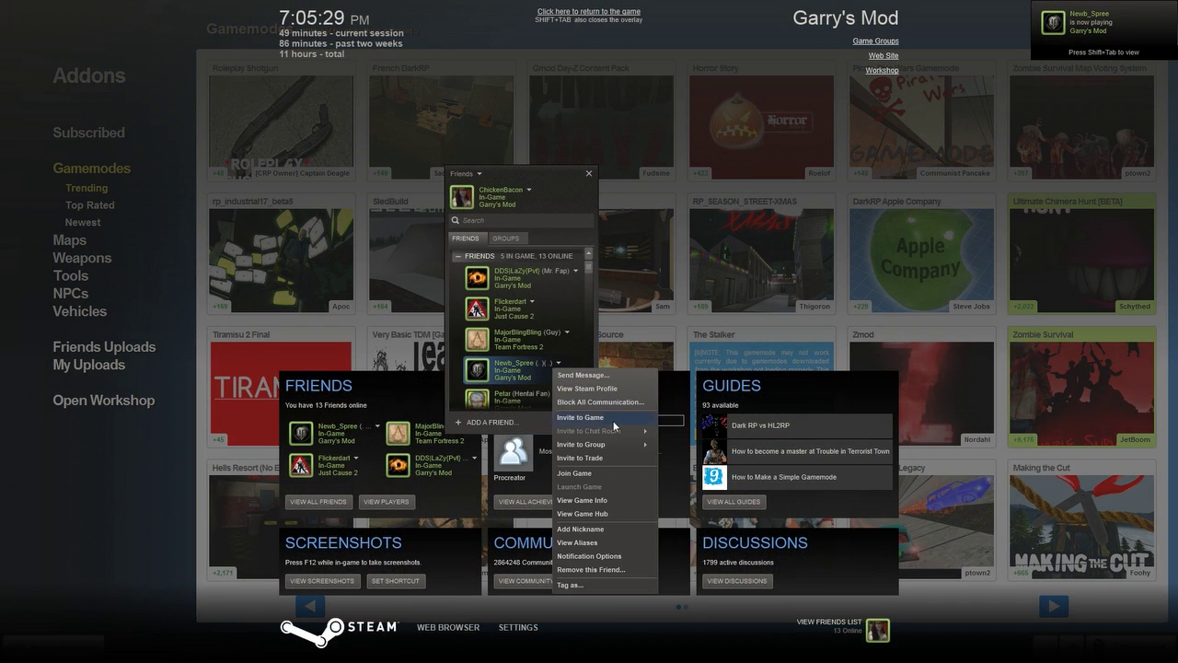
pyautogui.click(622, 469)
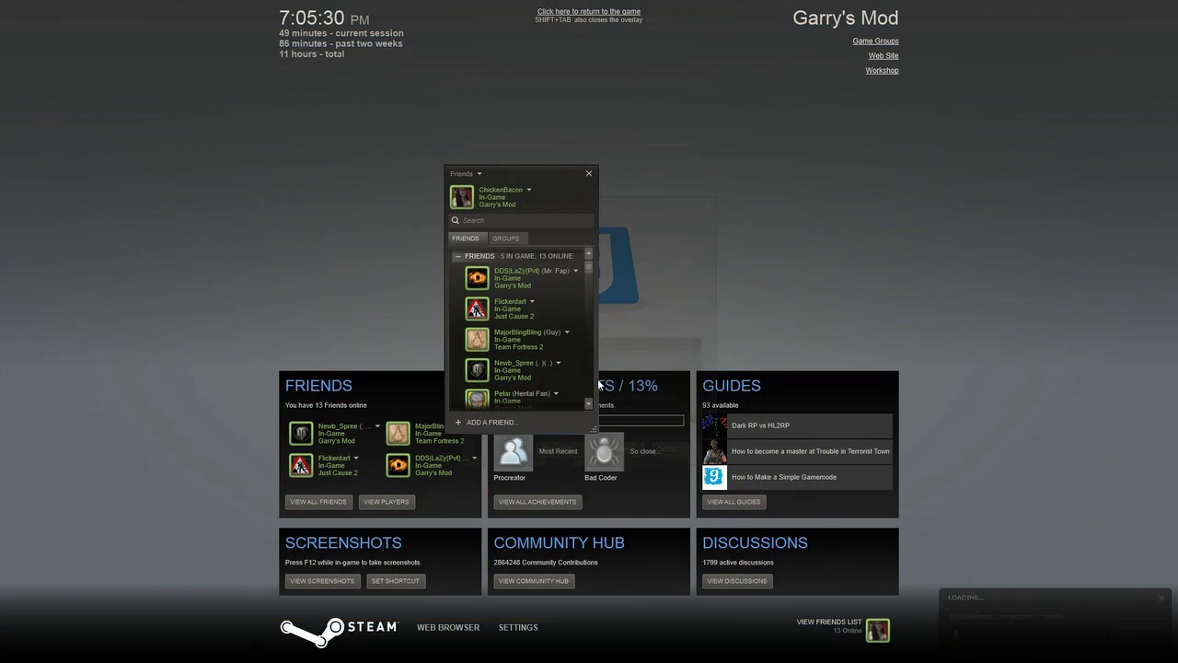
pyautogui.click(588, 11)
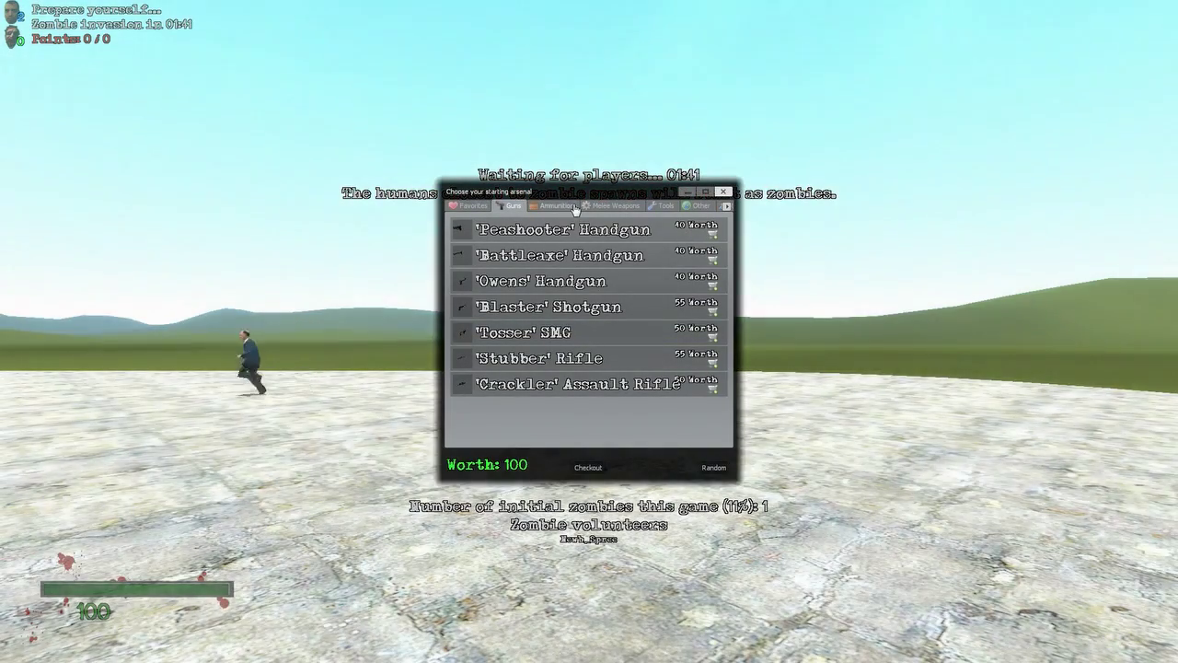
# - View the arsenal's Ammunition, Melee Weapons, Favorites and Tools tabs, then close it
pyautogui.click(555, 206)
pyautogui.click(615, 206)
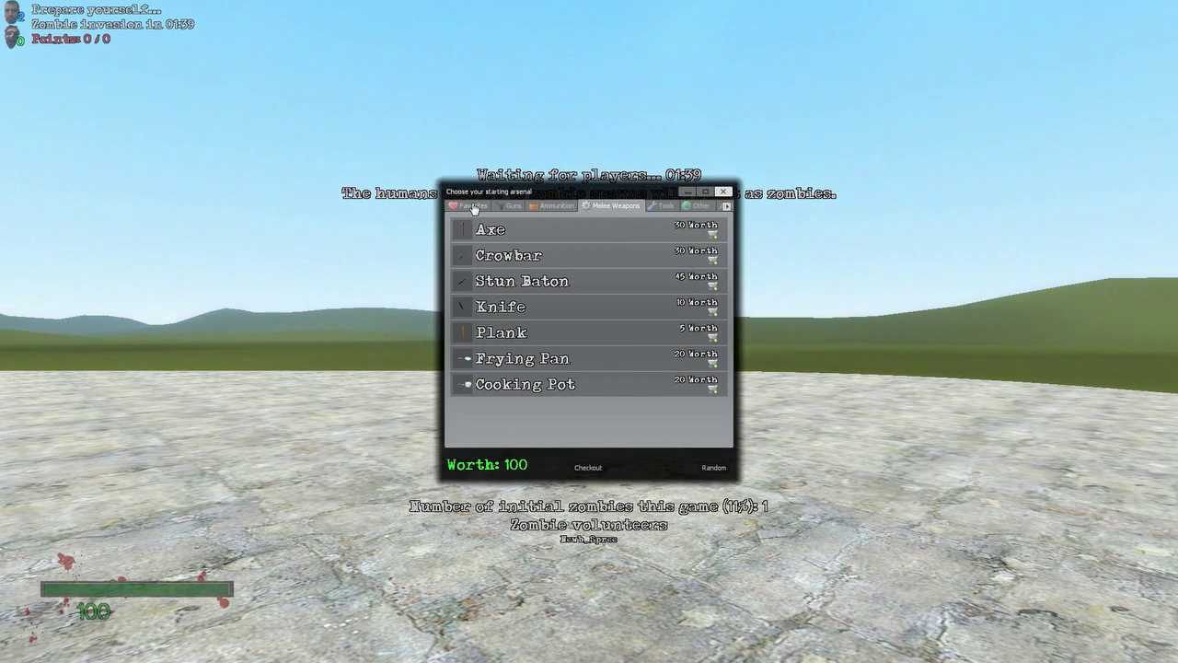
pyautogui.click(472, 205)
pyautogui.click(667, 205)
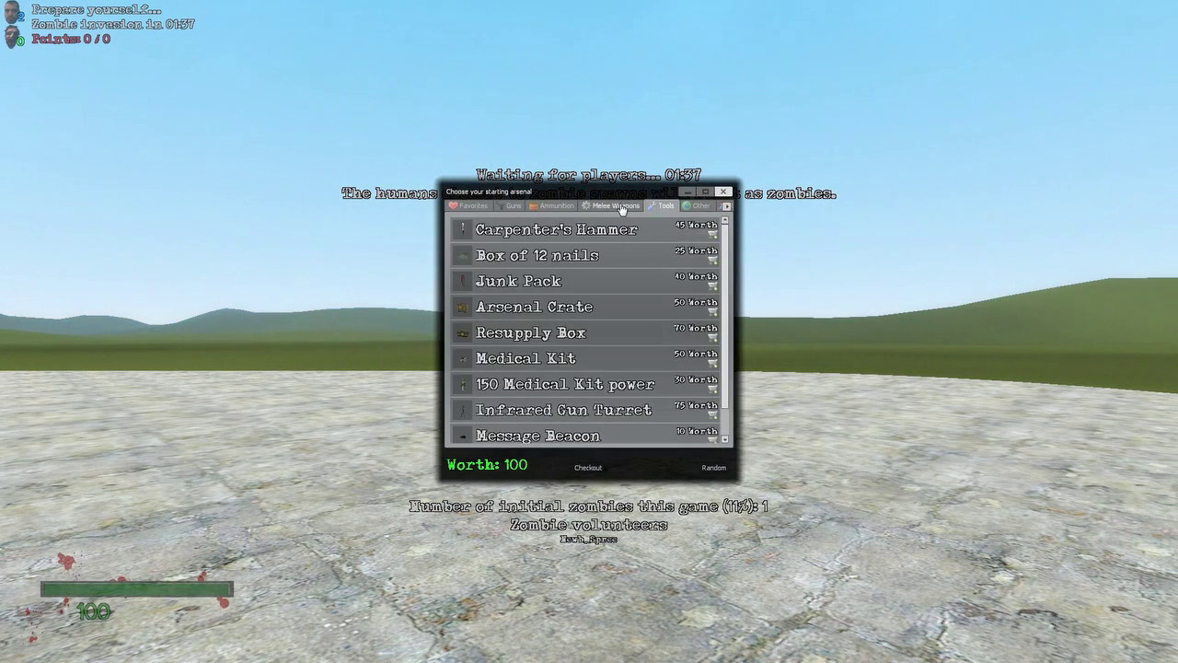
pyautogui.click(615, 205)
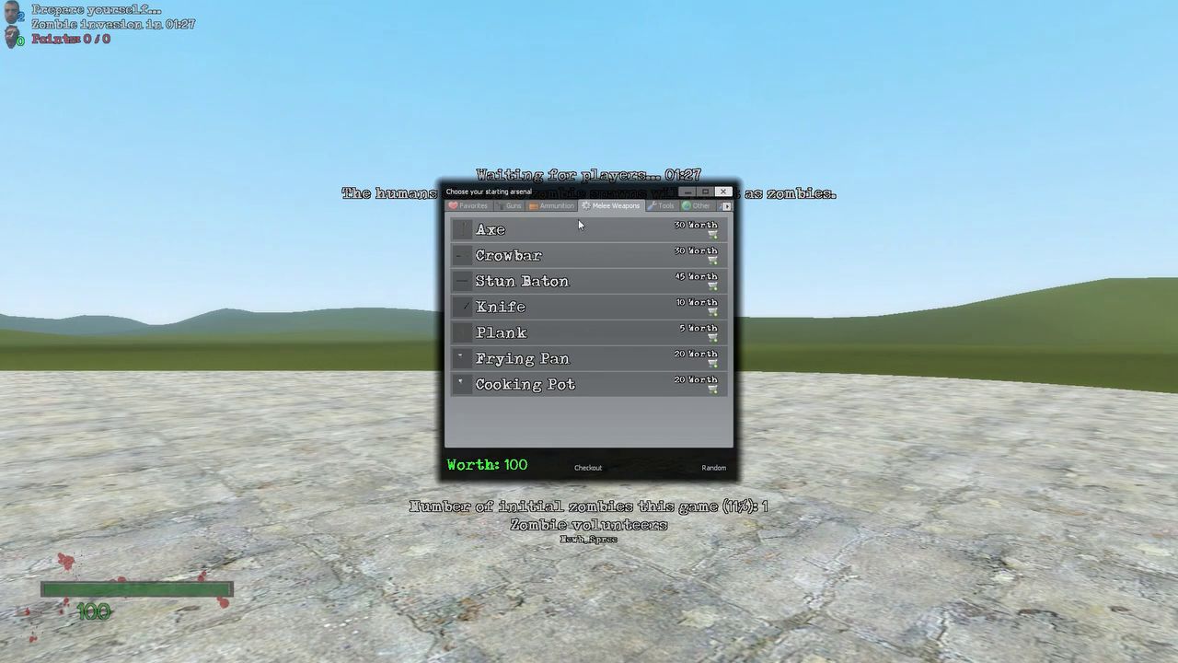
pyautogui.click(713, 467)
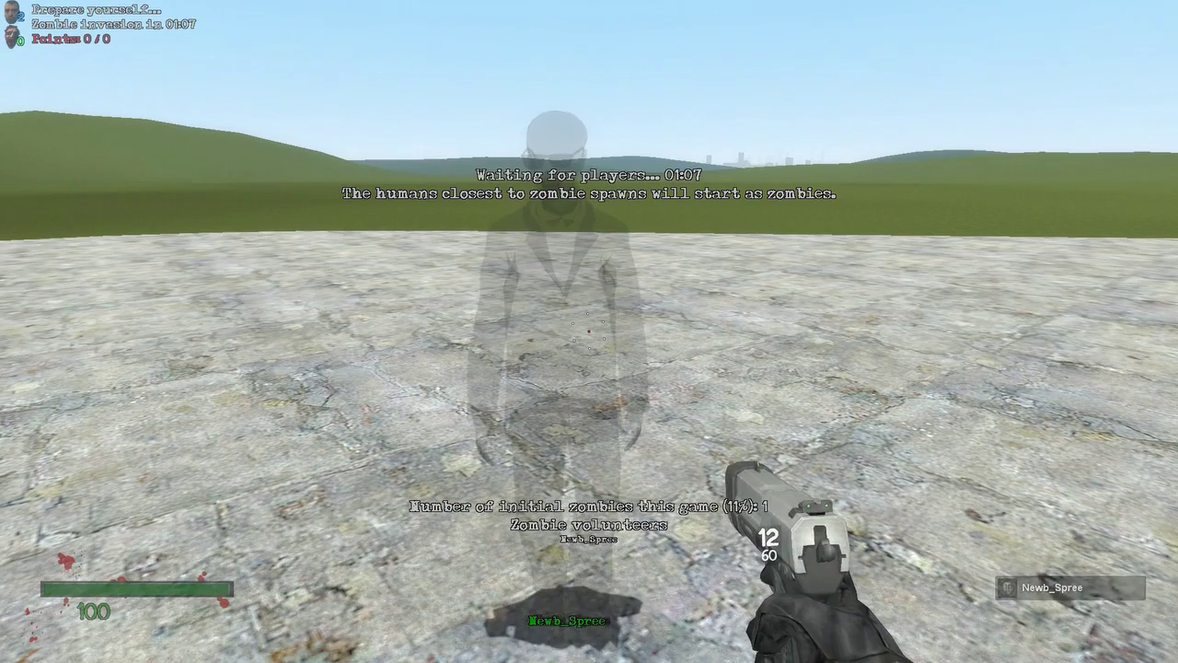
# - Use voice chat, toggle the menu and scoreboard, and walk past the other player
pyautogui.press('x')
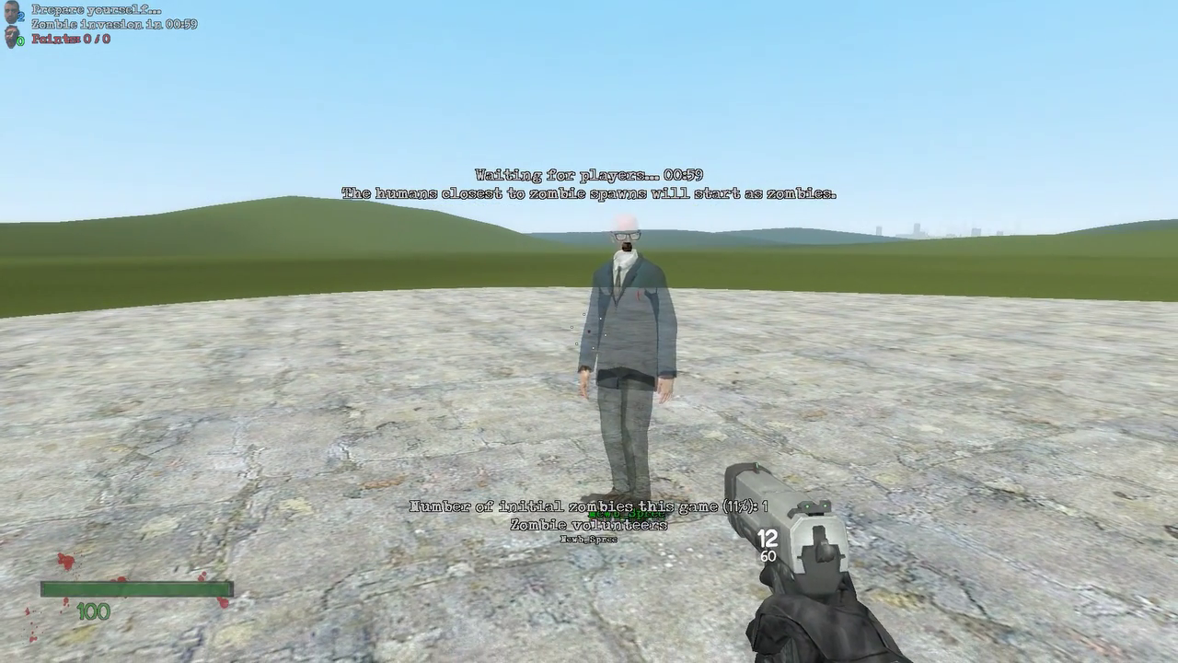
pyautogui.press('Escape')
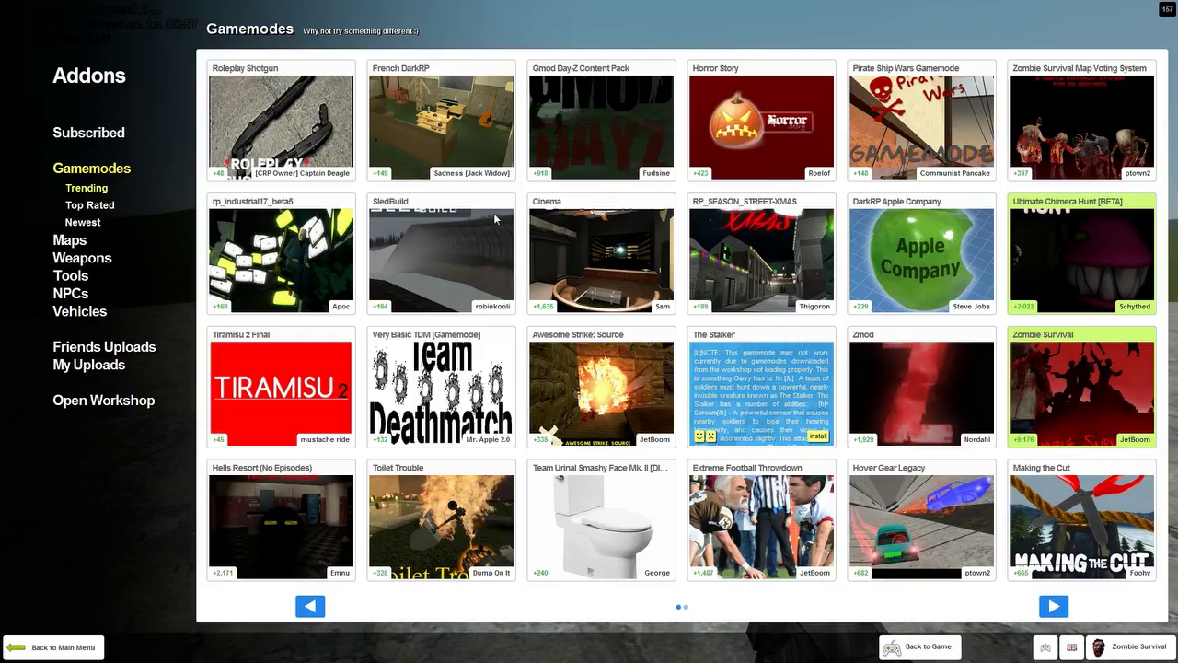
pyautogui.press('Escape')
pyautogui.press('Tab')
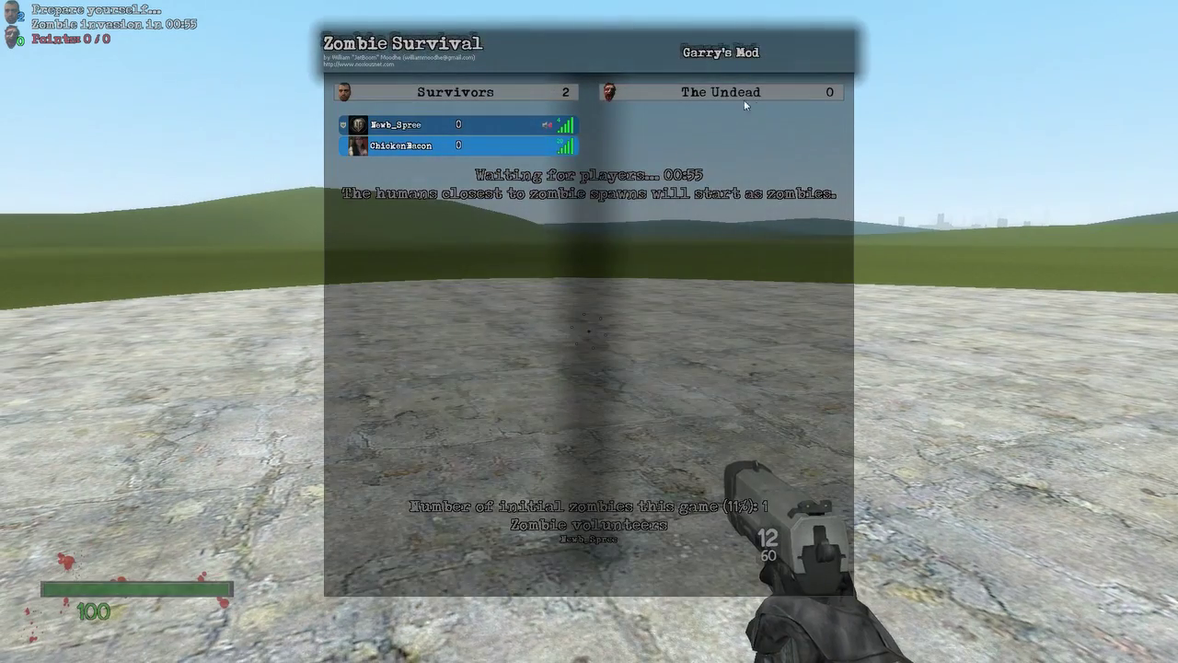
pyautogui.press('Tab')
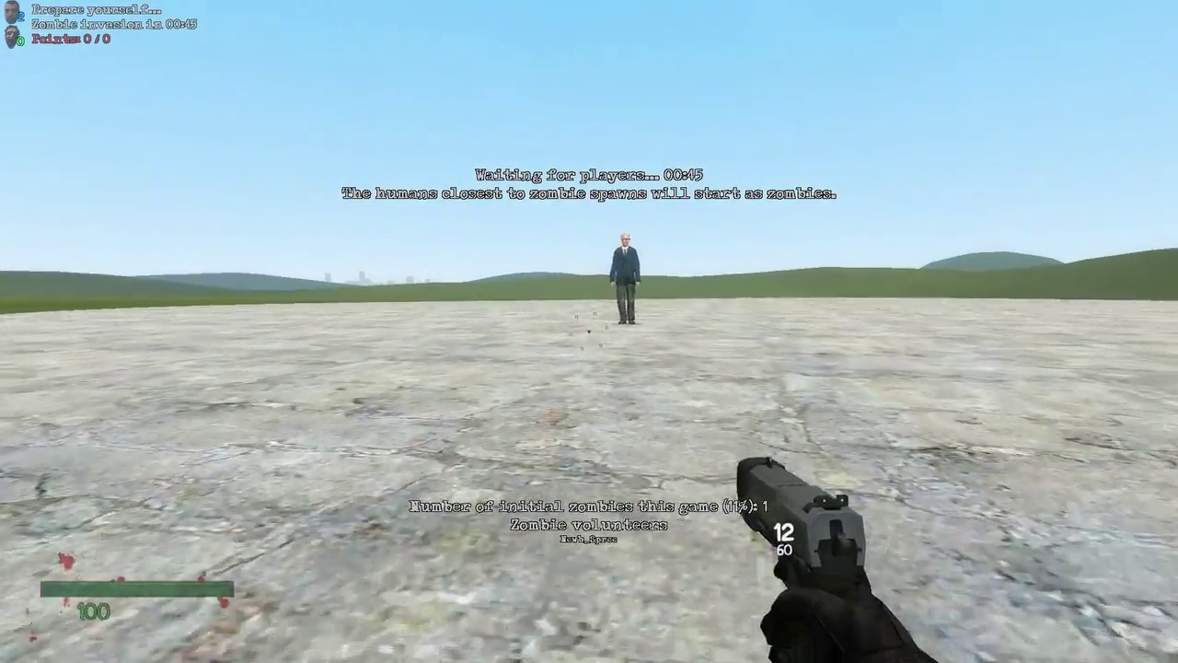
pyautogui.press('w')
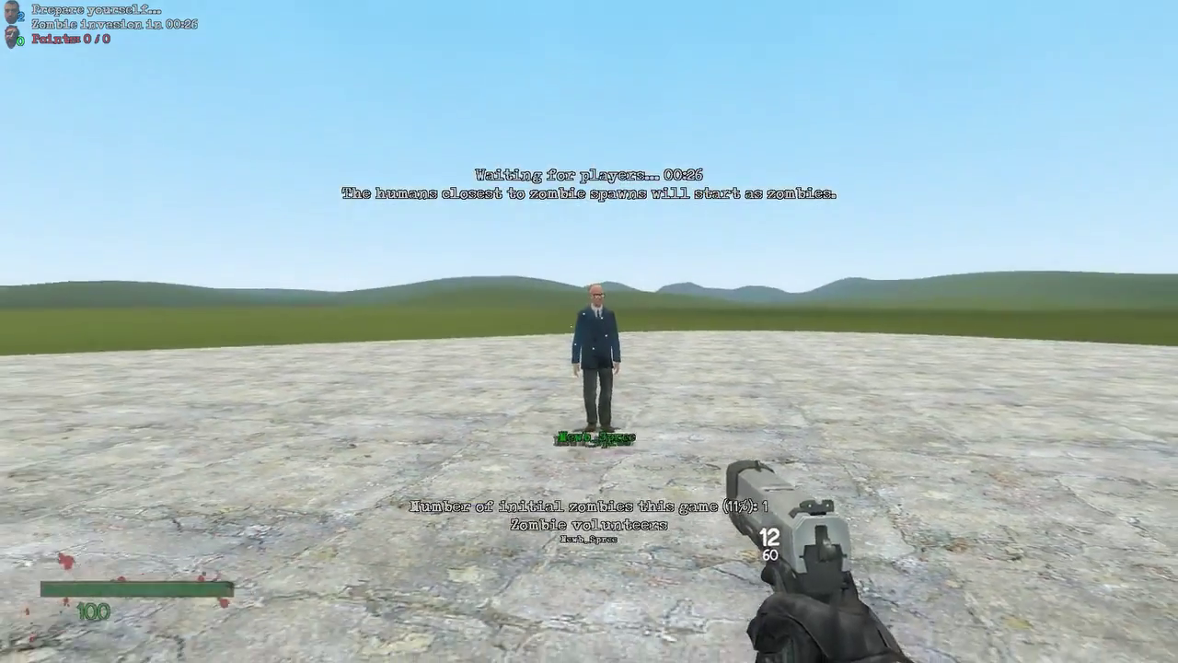
pyautogui.press('q')
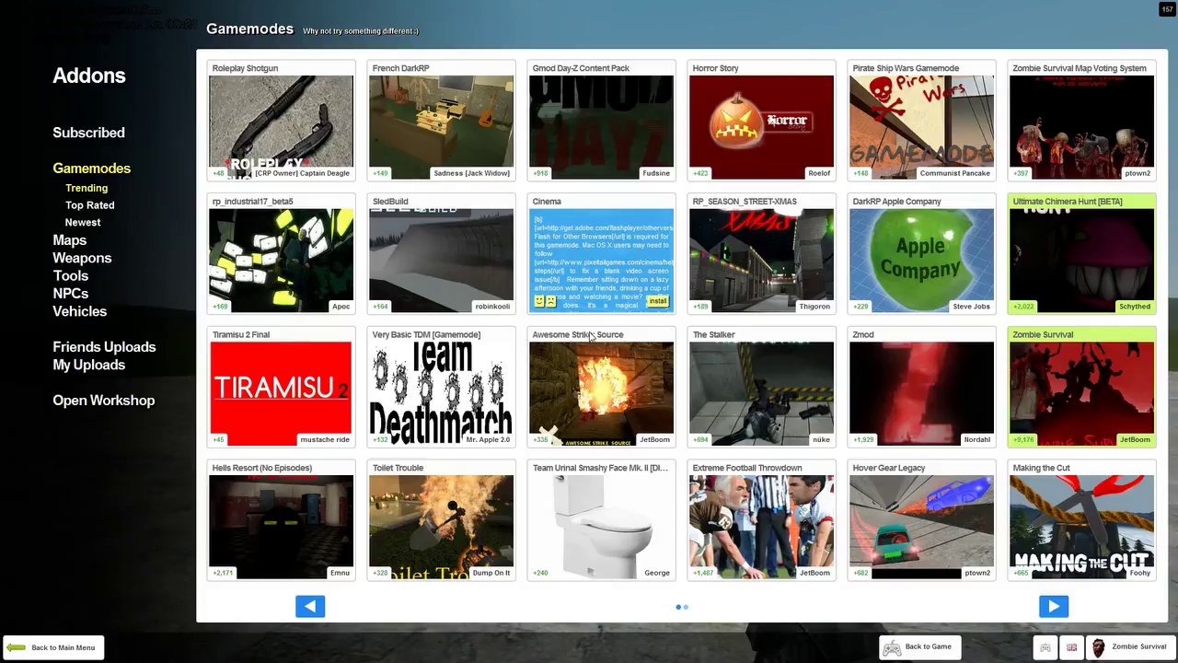
# - Close the gamemode menu, reopen the arsenal, view Ammunition and check out the Owens gear
pyautogui.press('F1')
pyautogui.press('q')
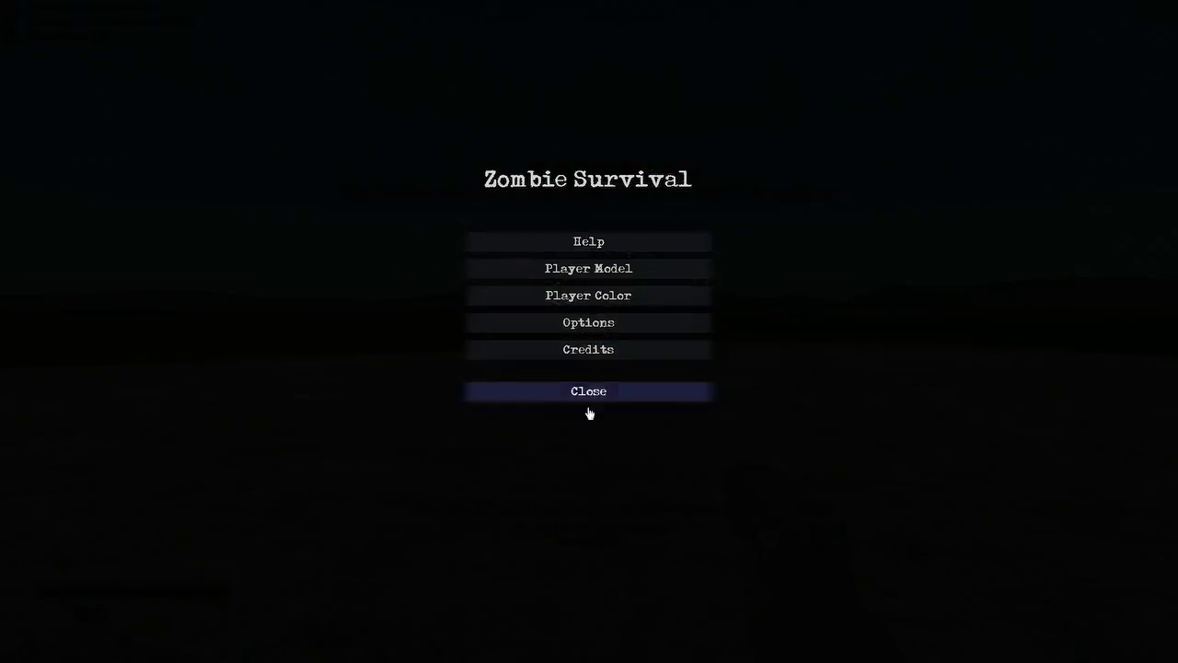
pyautogui.click(588, 391)
pyautogui.press('F2')
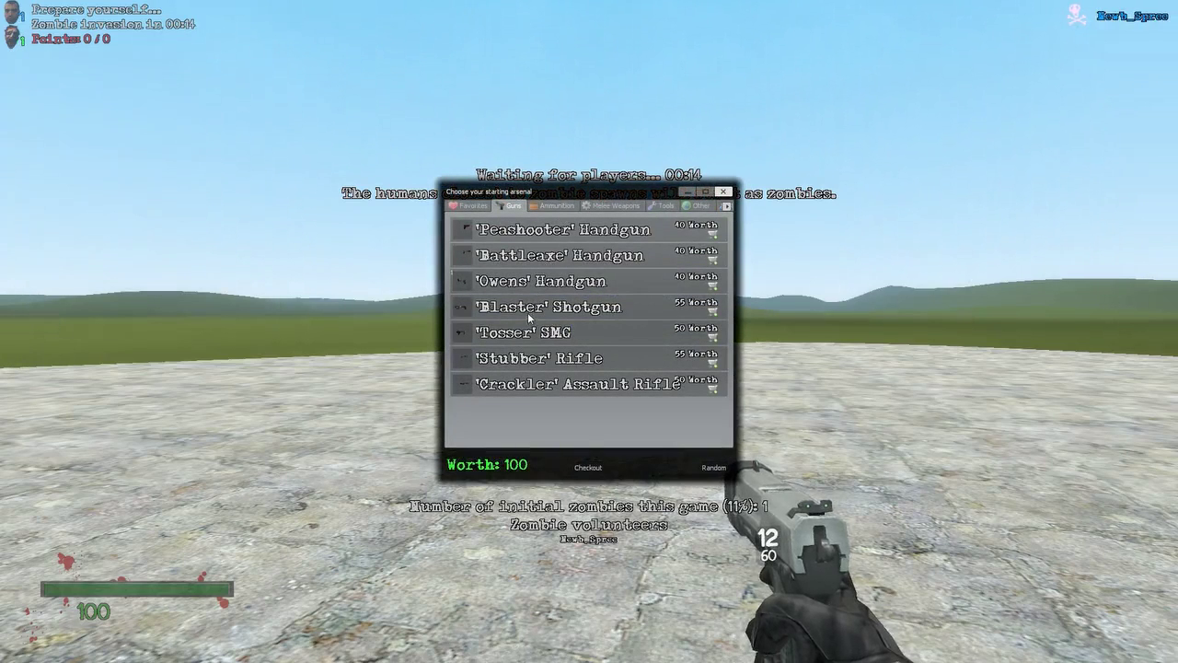
pyautogui.click(555, 207)
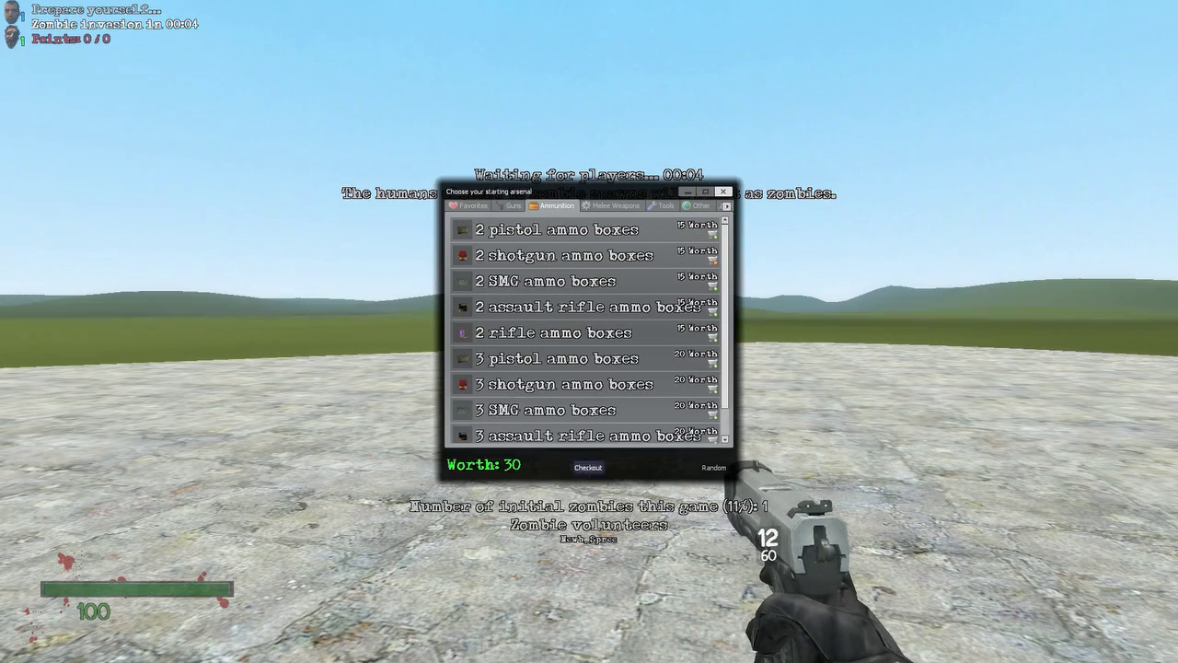
pyautogui.press('Escape')
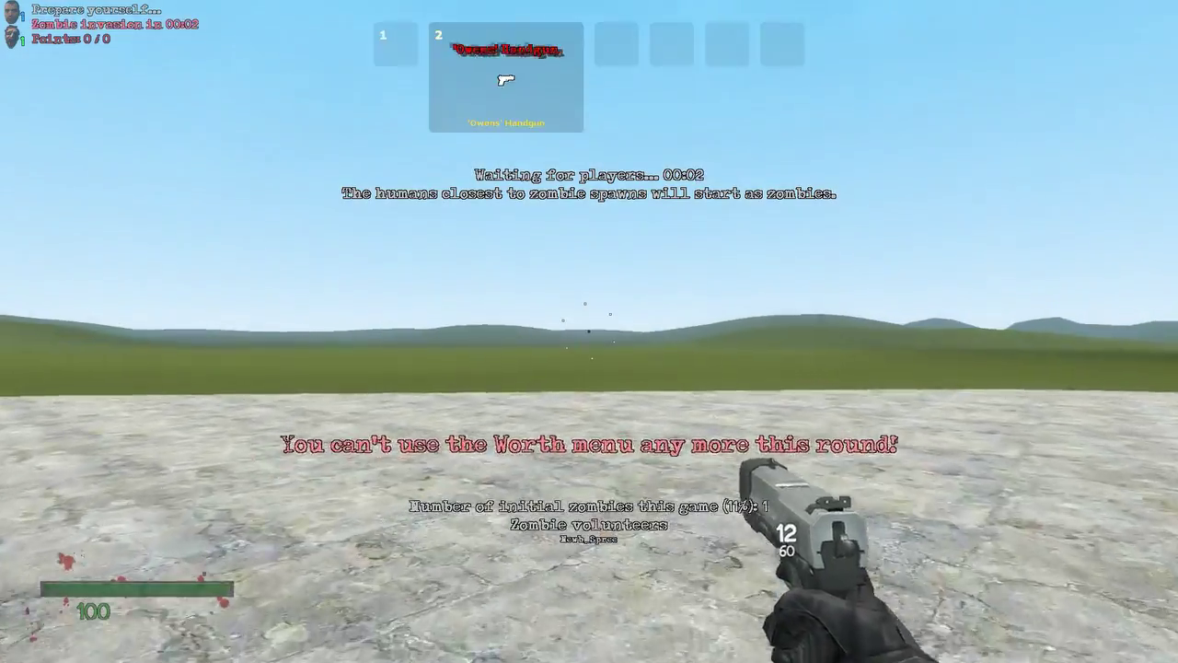
# - Try the plank, glance at the scoreboard, then re-equip and reload the 'Owens' Handgun
pyautogui.press('1')
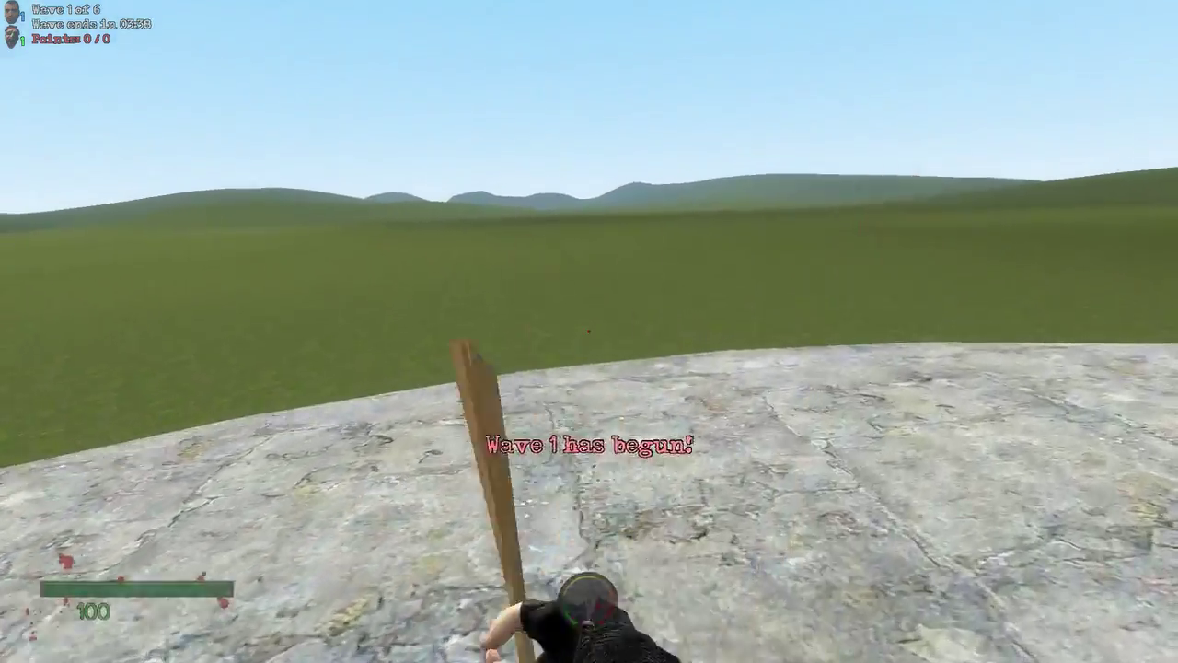
pyautogui.press('Tab')
pyautogui.press('Tab')
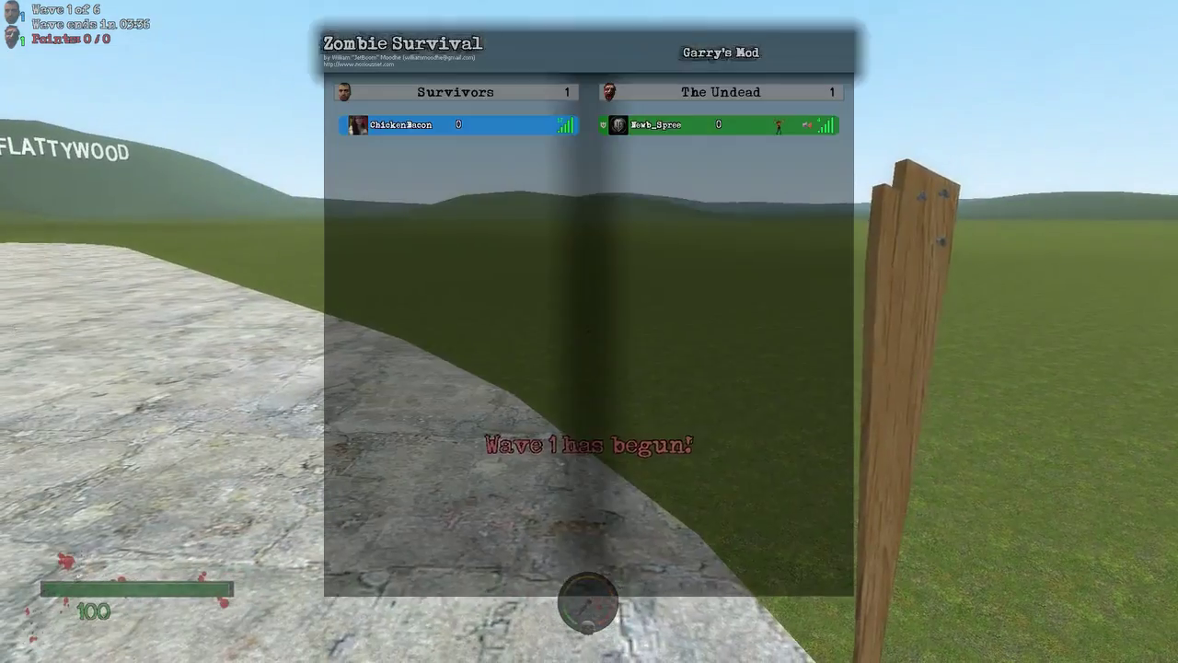
pyautogui.press('2')
pyautogui.click(589, 331)
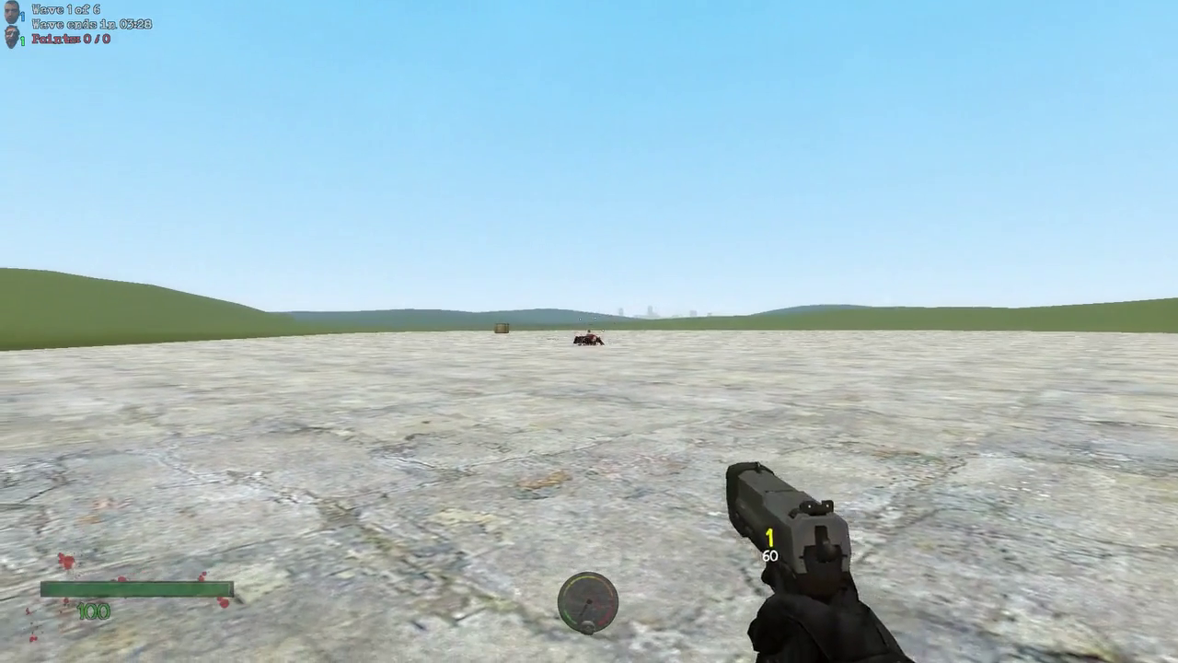
pyautogui.press('r')
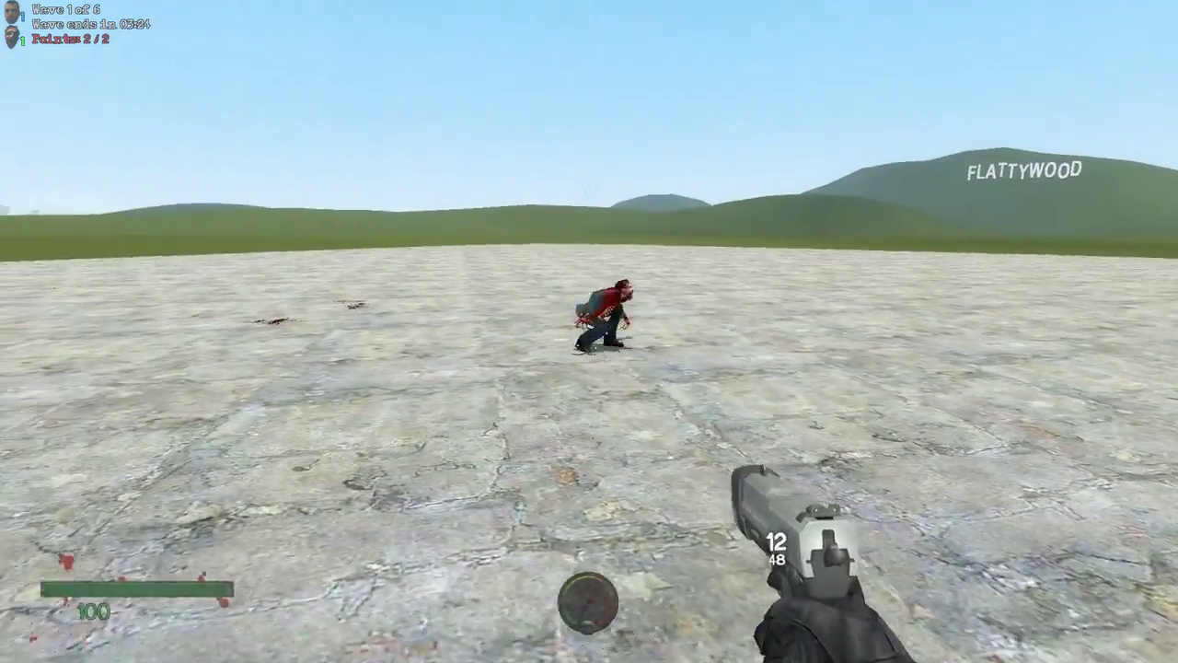
# - Shoot the zombie ahead with the pistol, reloading once, until it dies
pyautogui.click(589, 331)
pyautogui.click(589, 331)
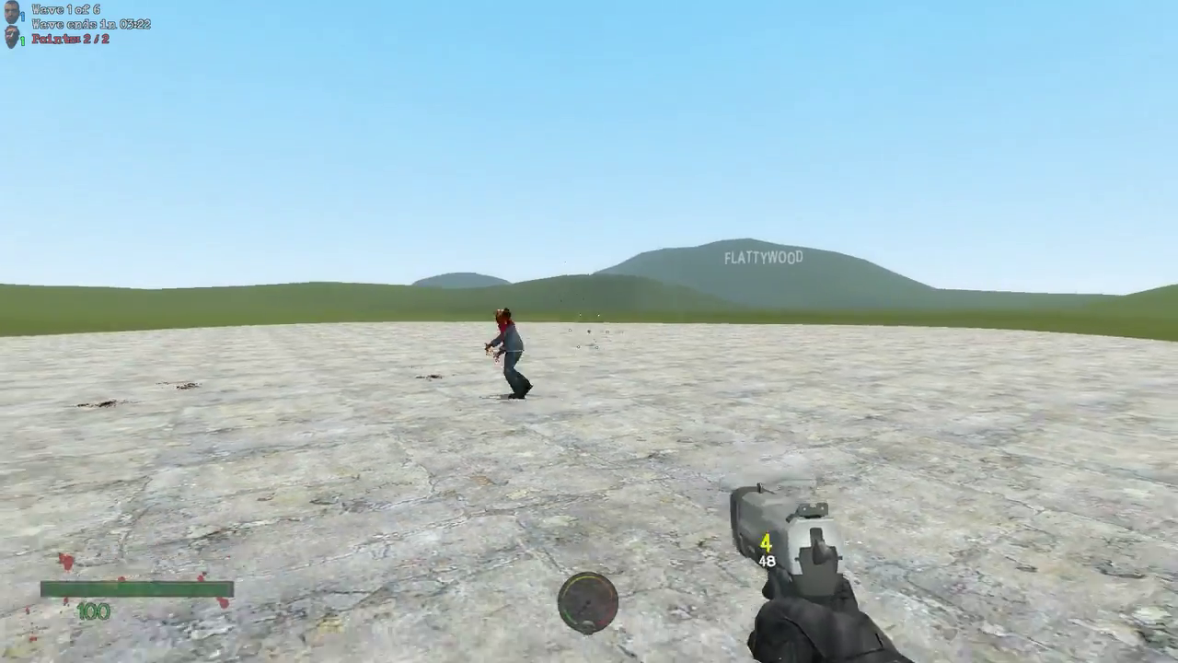
pyautogui.press('r')
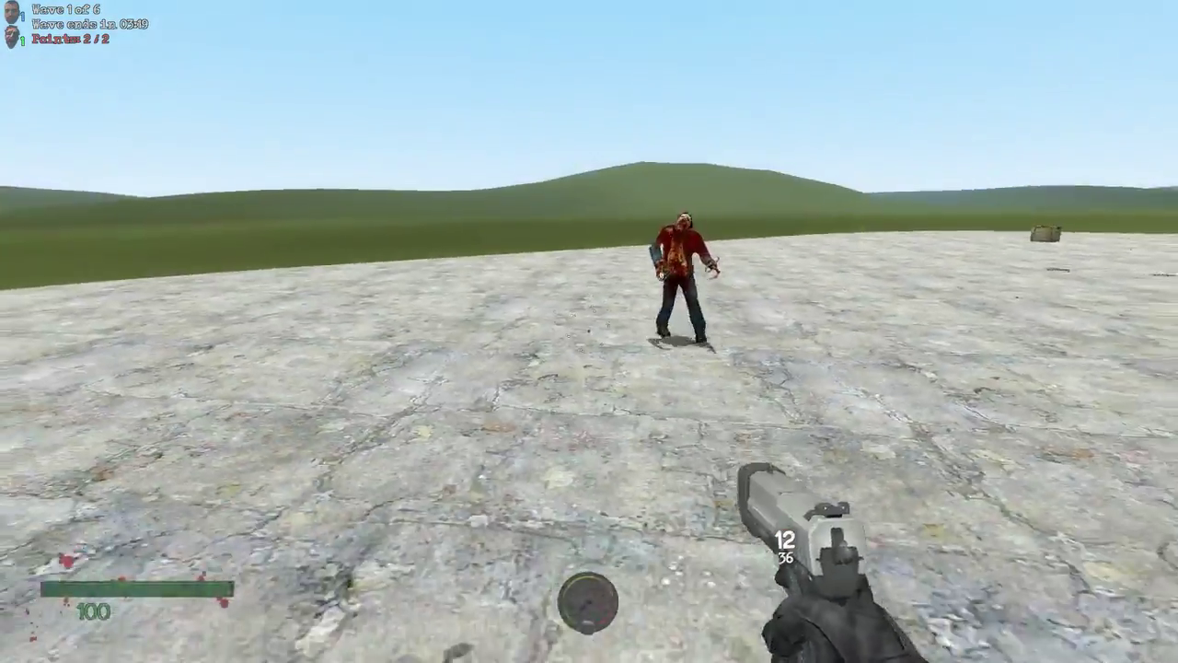
pyautogui.click(589, 331)
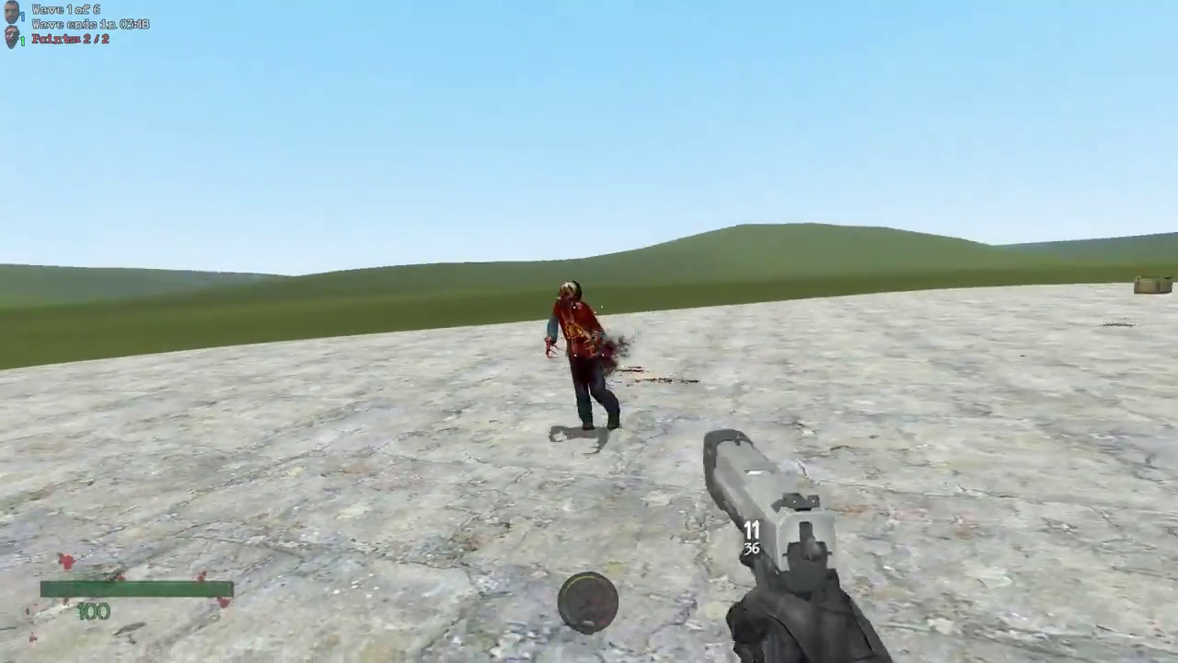
pyautogui.click(589, 332)
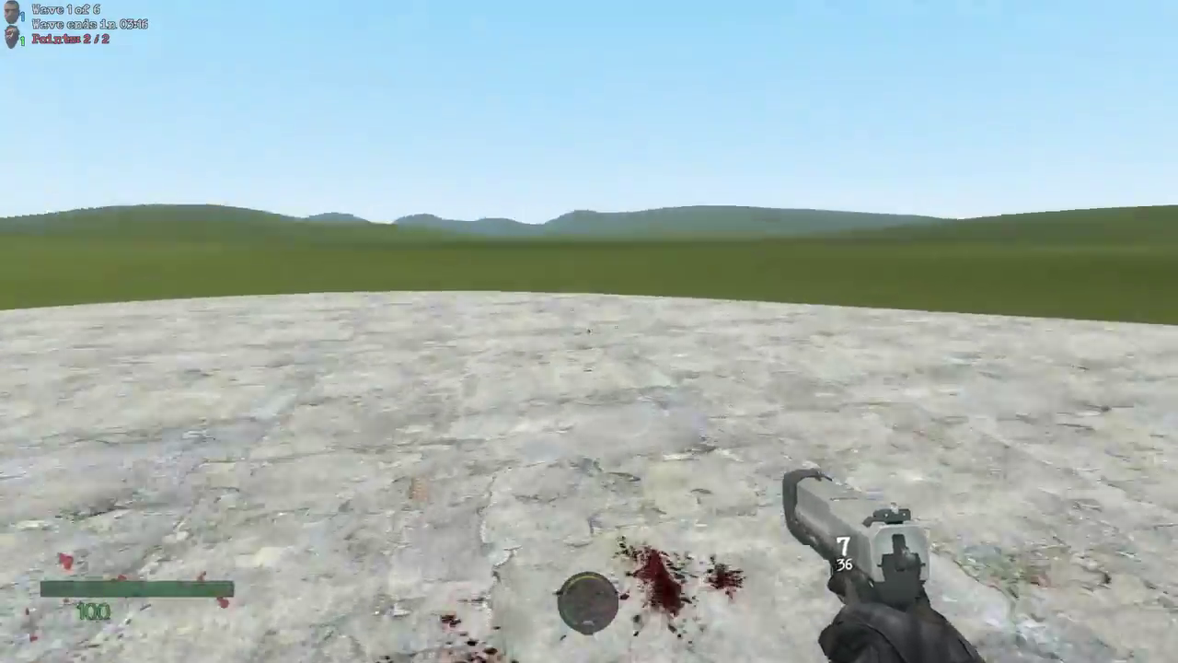
# - Switch to the plank, hit the zombie twice, then shoot a nearby zombie
pyautogui.press('1')
pyautogui.click(589, 331)
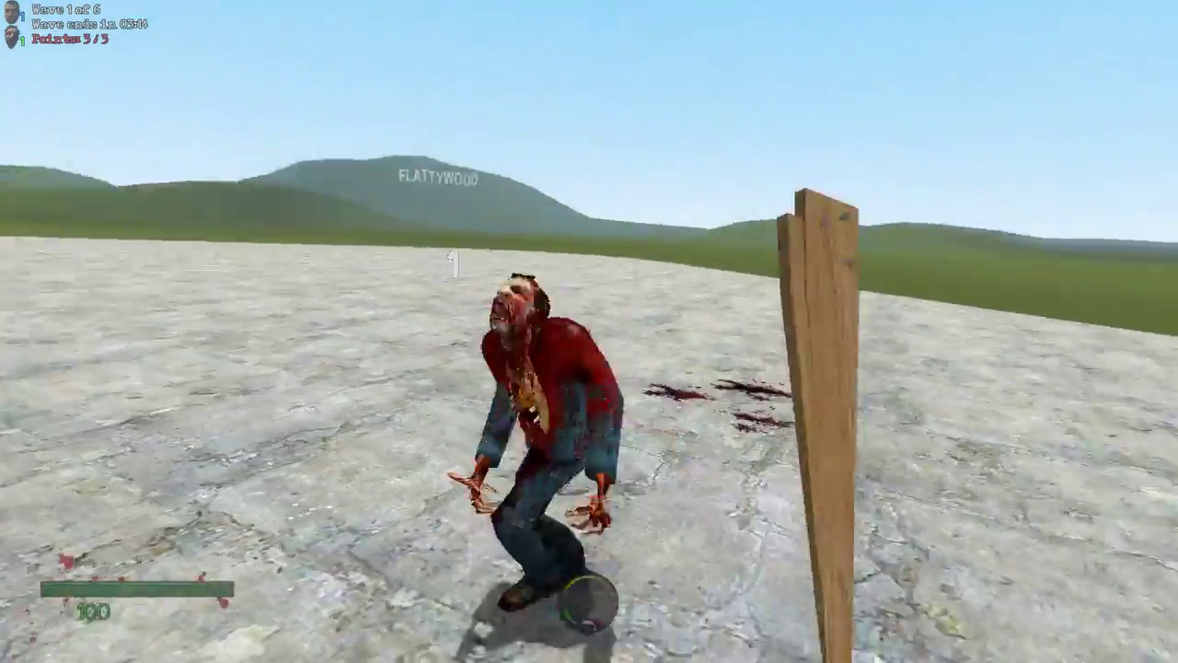
pyautogui.click(589, 331)
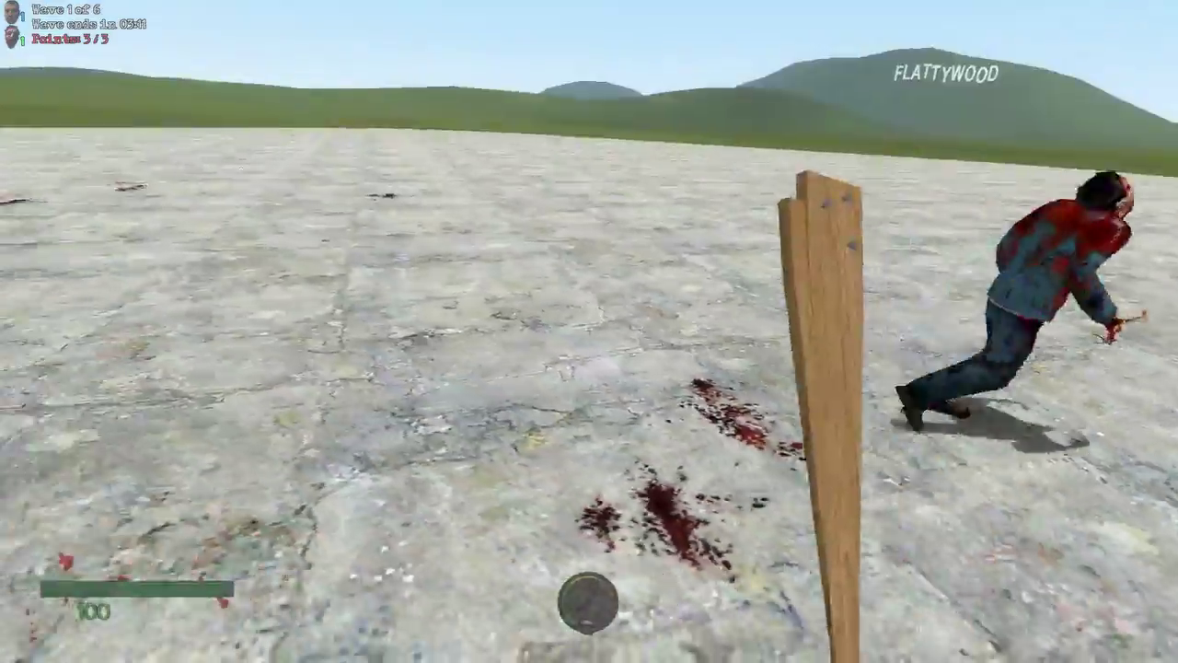
pyautogui.click(589, 331)
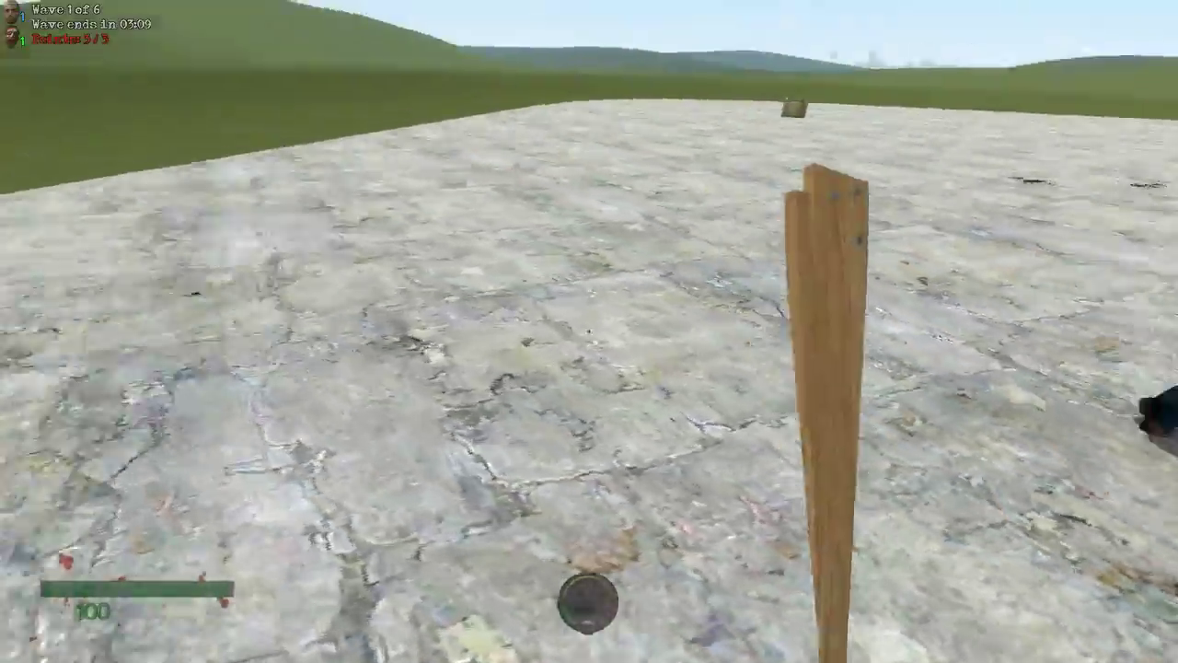
pyautogui.scroll(-1, 589, 331)
pyautogui.click(589, 332)
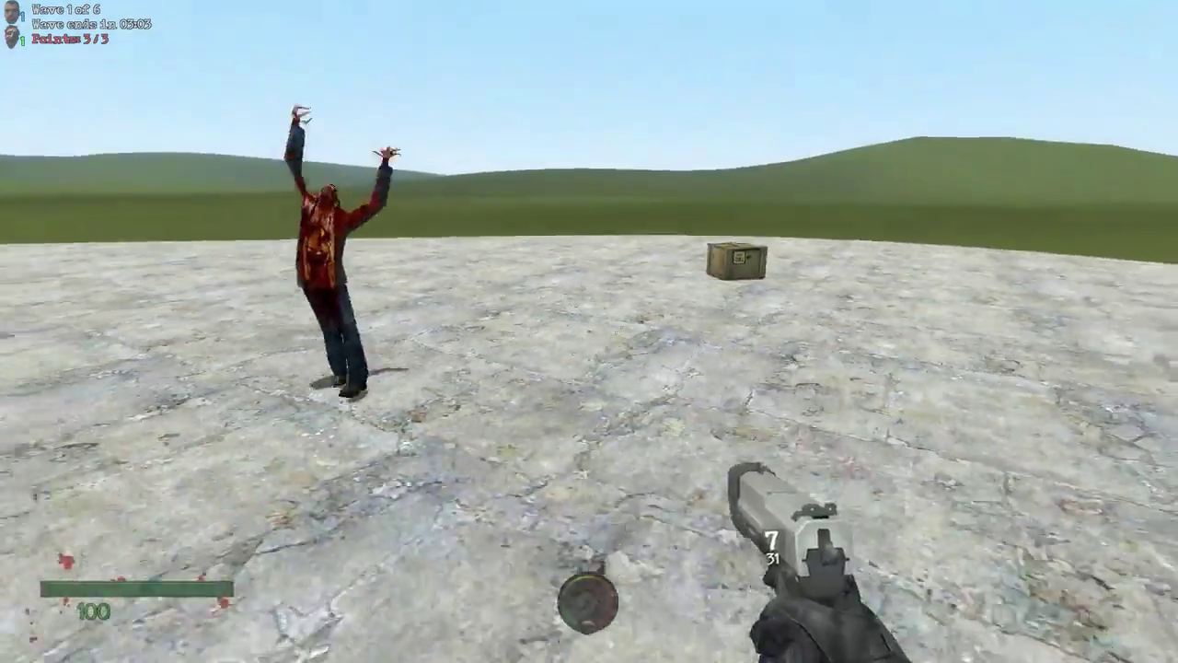
pyautogui.click(589, 332)
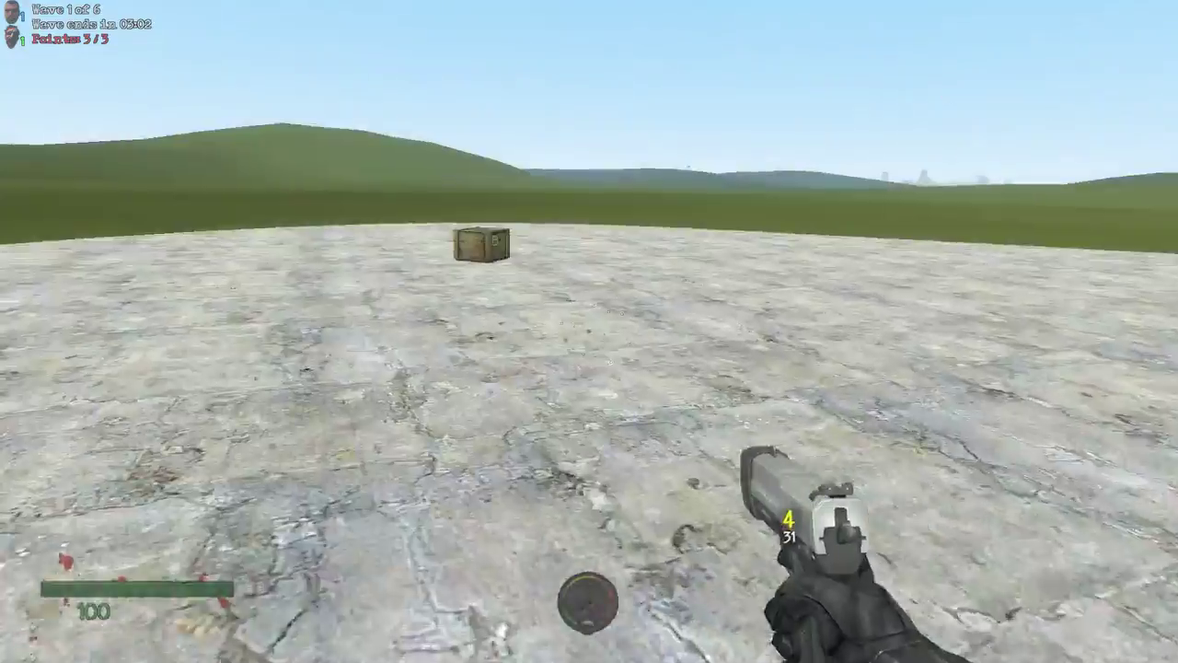
pyautogui.scroll(1, 589, 331)
# - Grab and place the supply crate, then shoot a zombie dead and reload
pyautogui.click(589, 331)
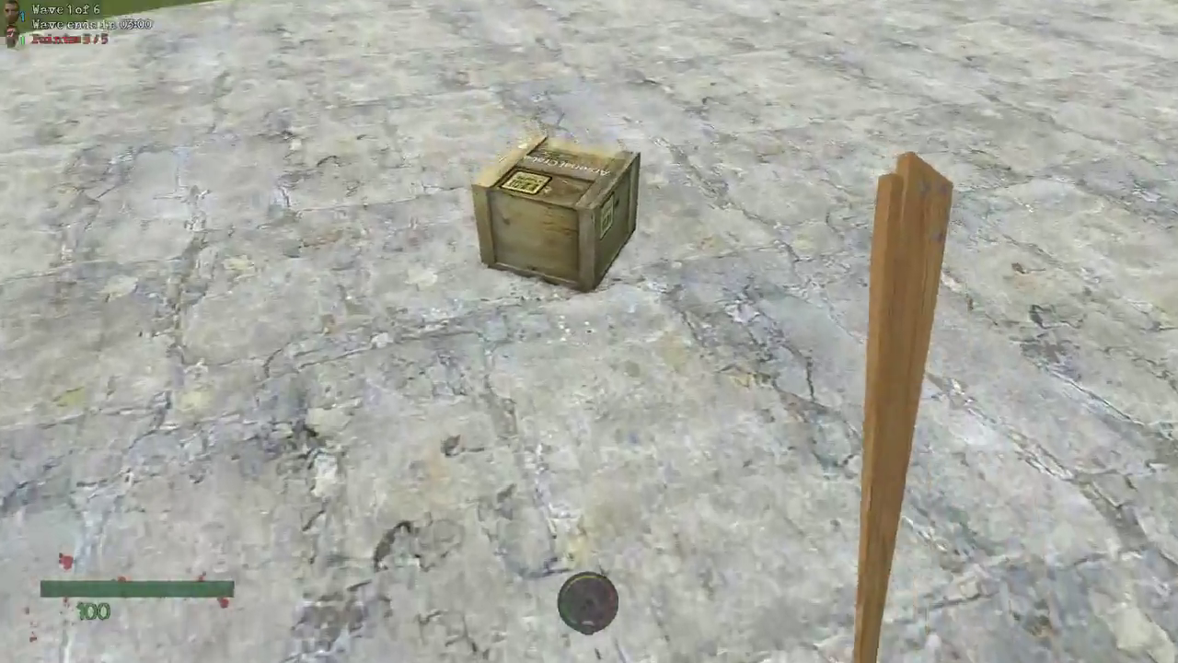
pyautogui.press('e')
pyautogui.scroll(-1, 589, 331)
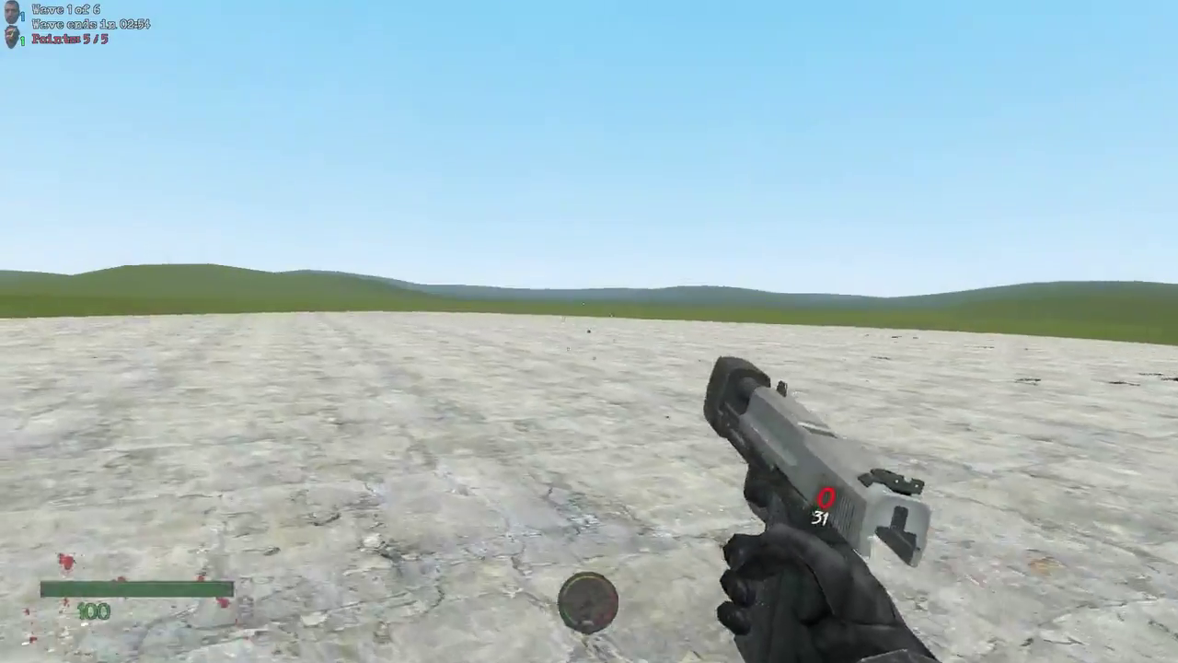
pyautogui.press('r')
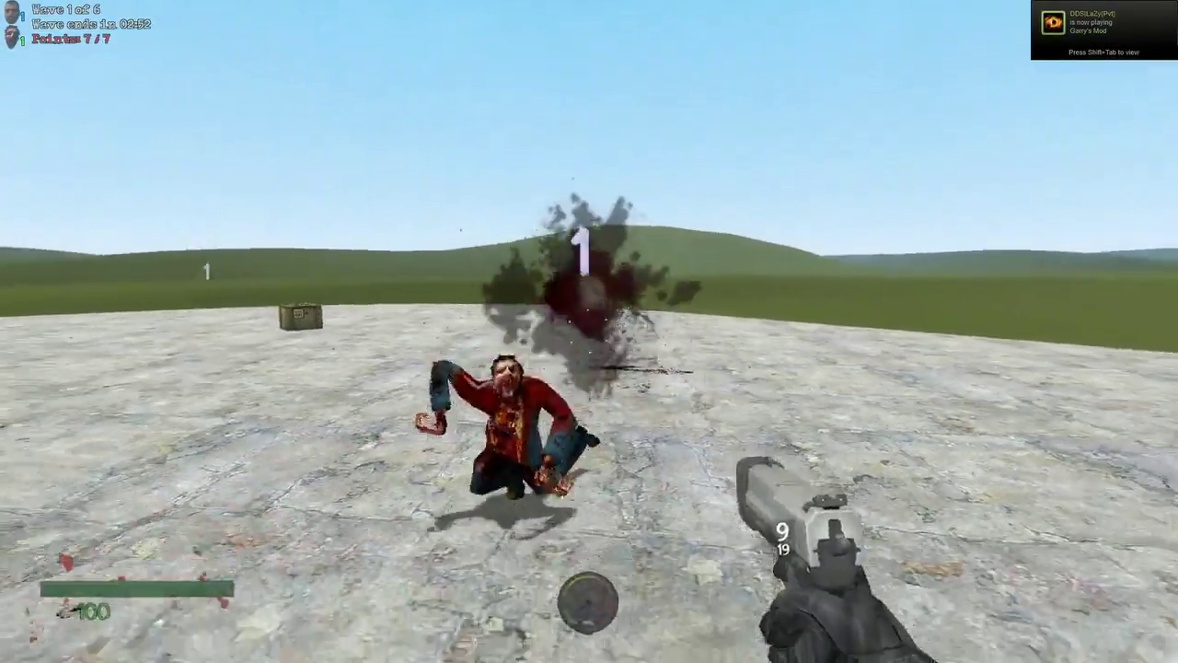
pyautogui.click(589, 332)
pyautogui.press('r')
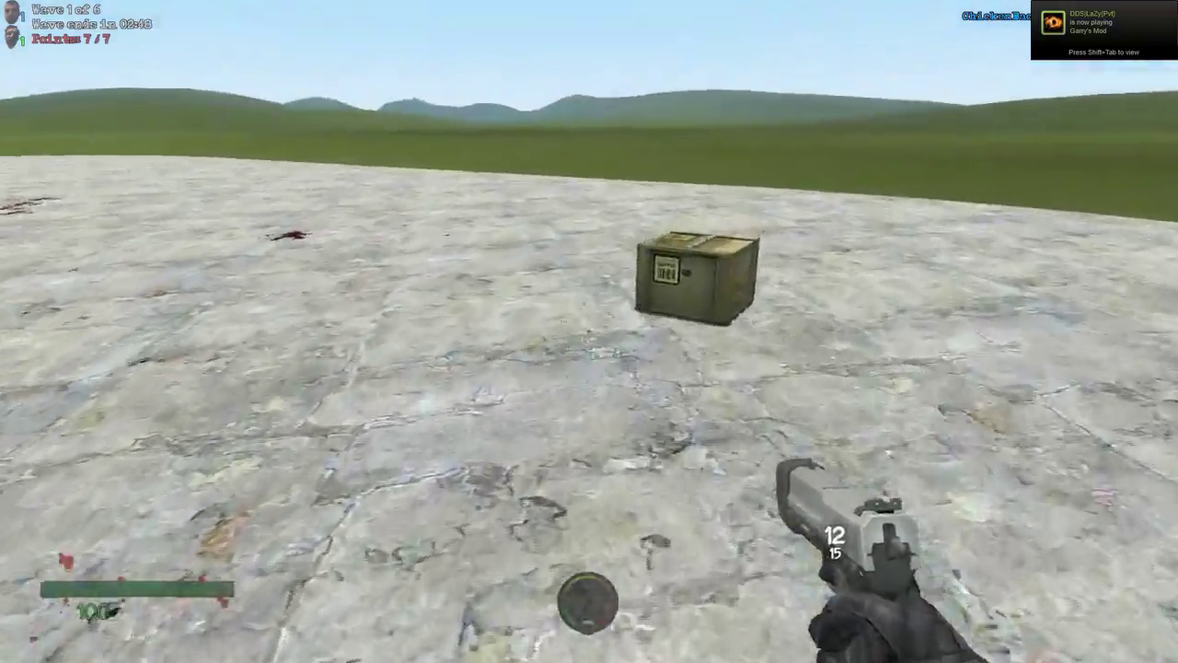
# - Walk to the crate, hit a zombie twice with the plank, then shoot the approaching zombies
pyautogui.press('w')
pyautogui.press('1')
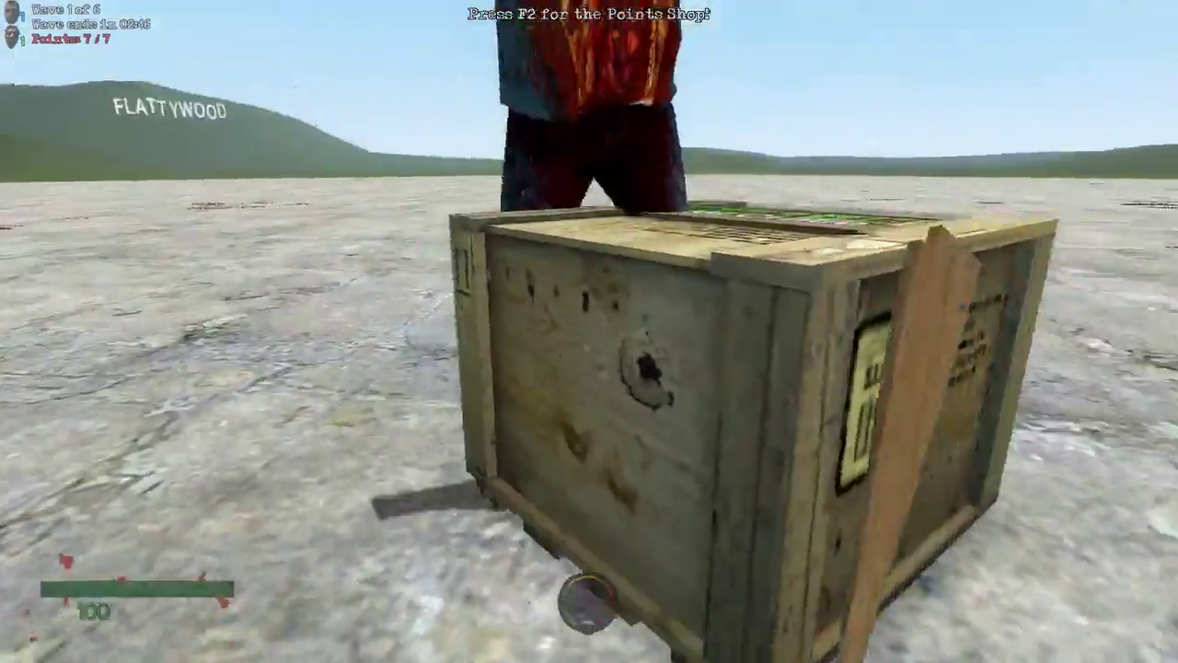
pyautogui.click(589, 332)
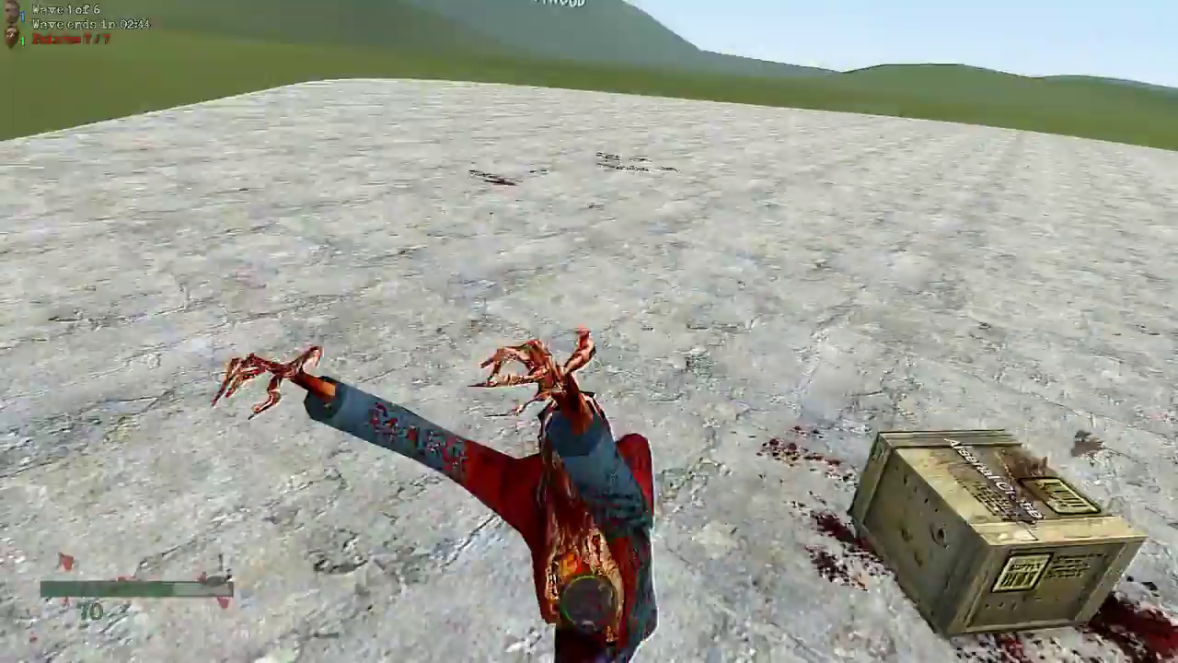
pyautogui.click(589, 331)
pyautogui.press('2')
pyautogui.click(589, 331)
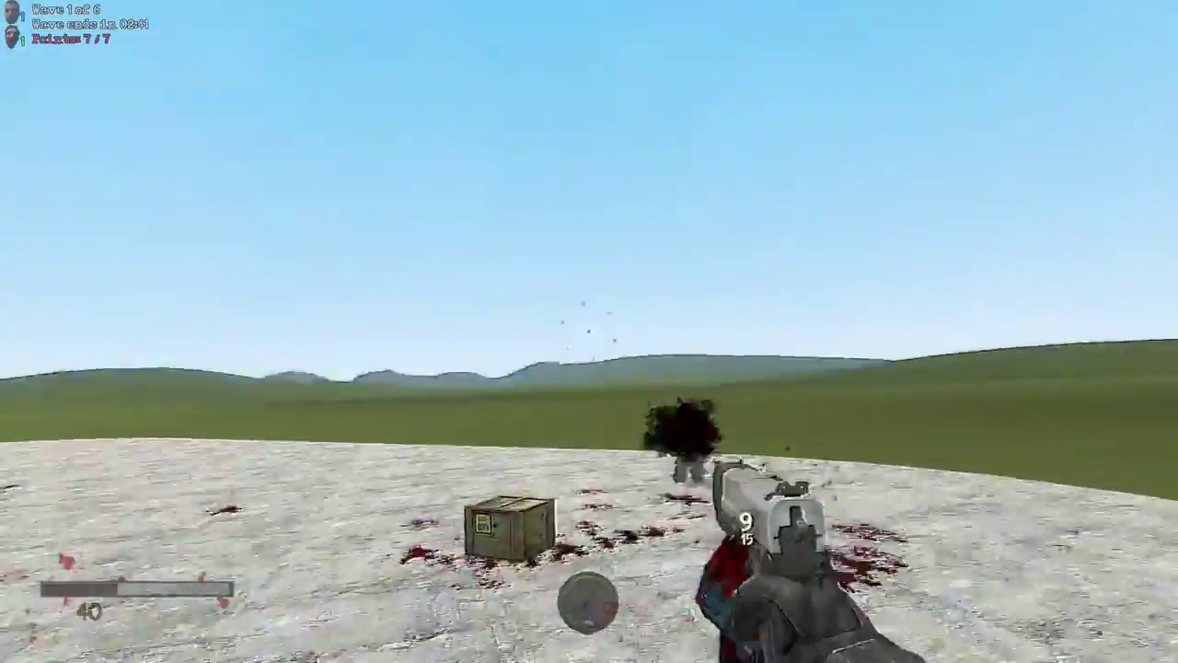
pyautogui.click(589, 332)
pyautogui.click(589, 331)
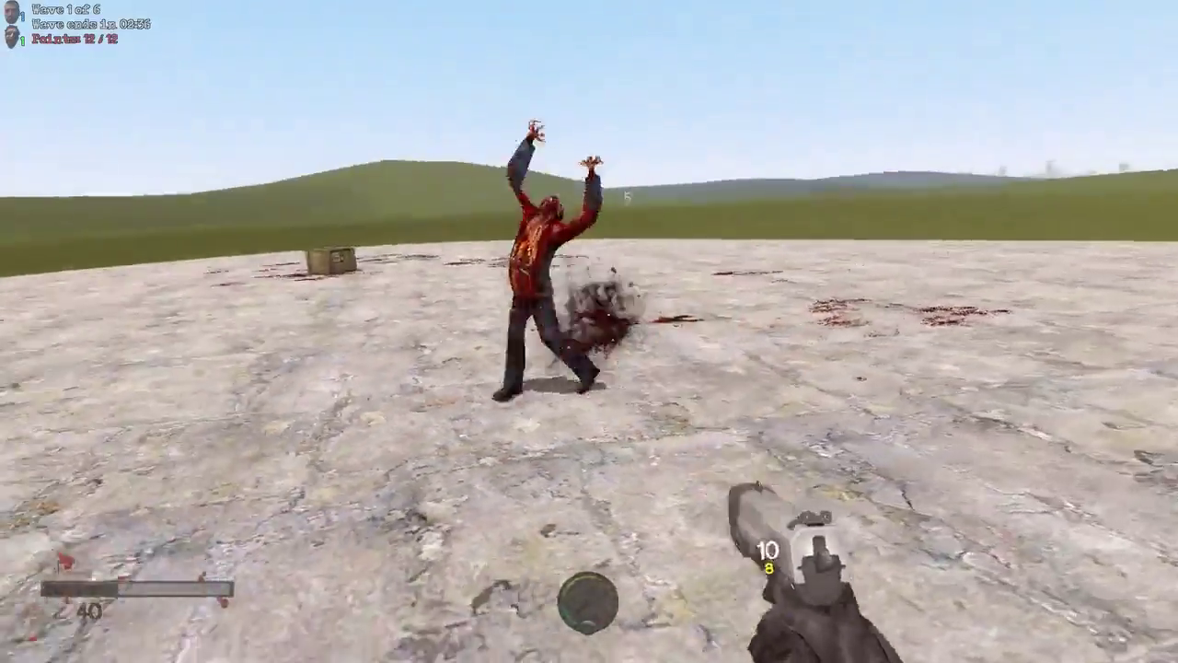
pyautogui.click(589, 331)
pyautogui.click(589, 331)
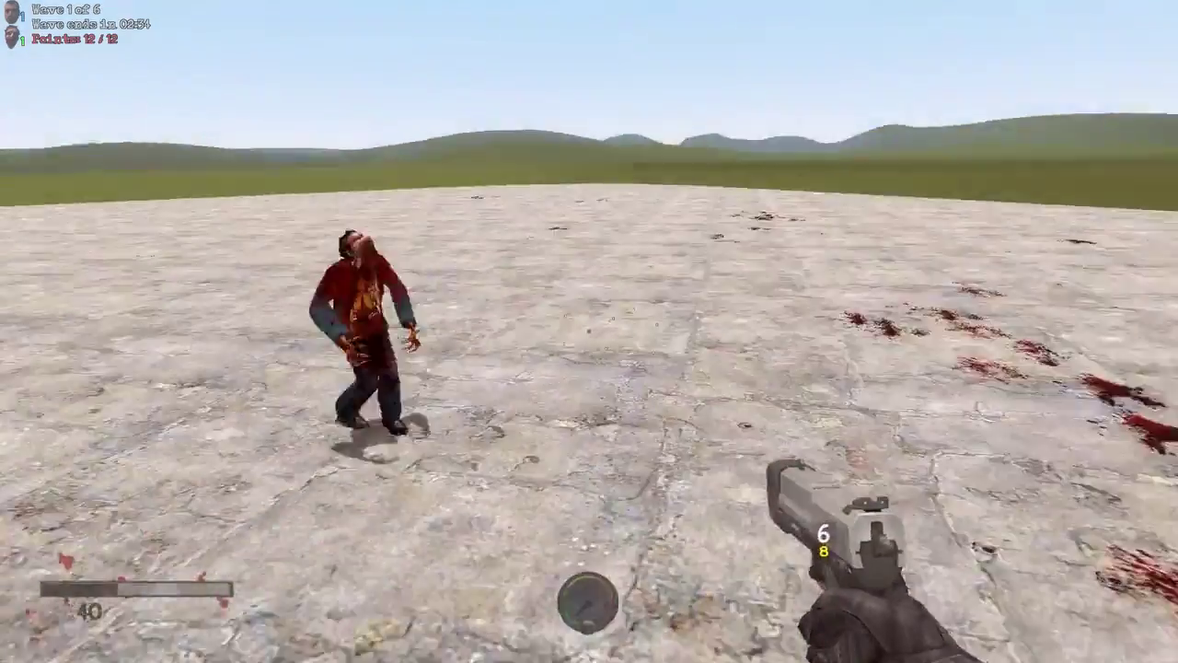
pyautogui.click(590, 331)
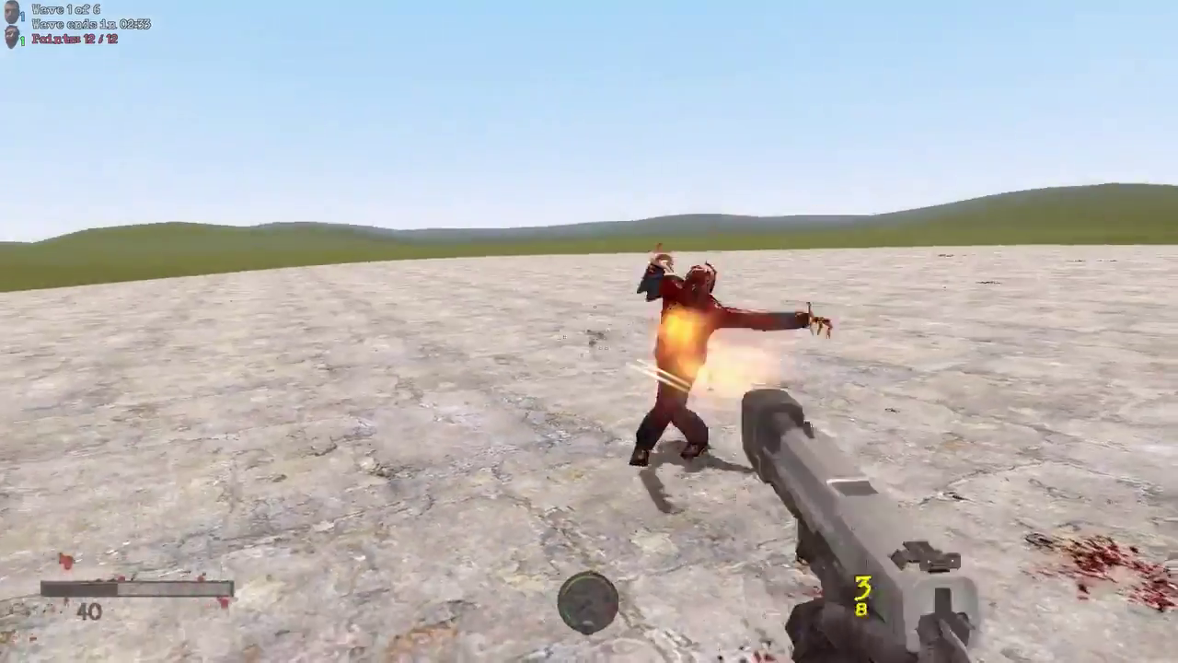
pyautogui.click(589, 331)
pyautogui.click(589, 331)
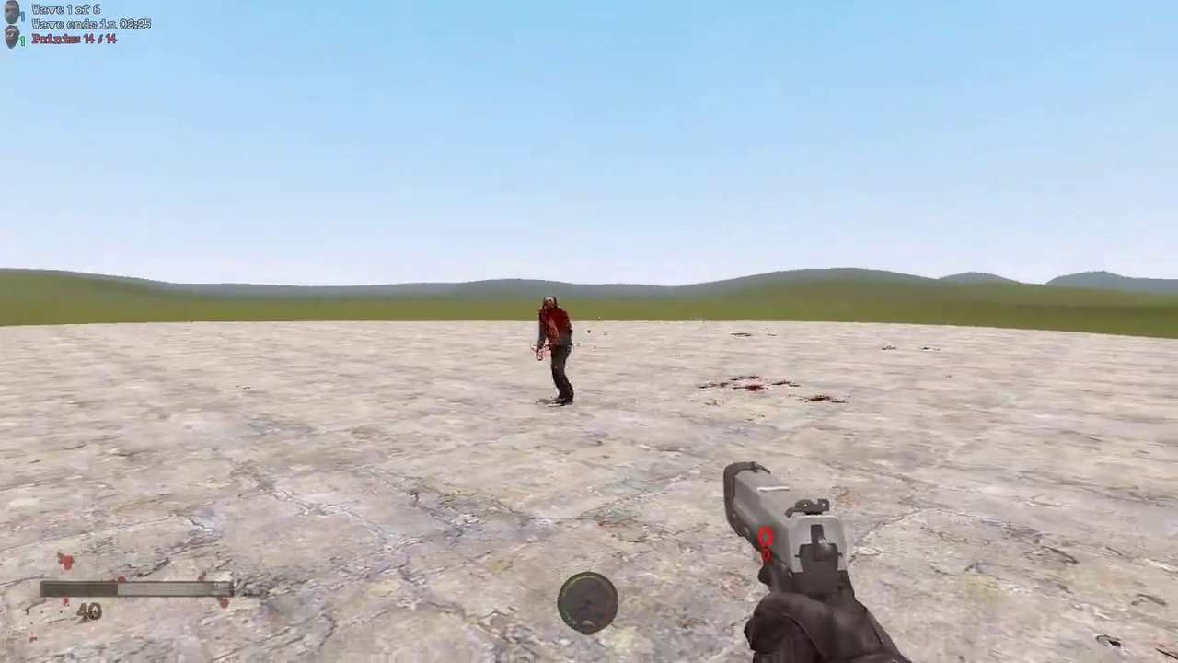
# - Switch to the plank and beat the lunging zombie to death
pyautogui.press('2')
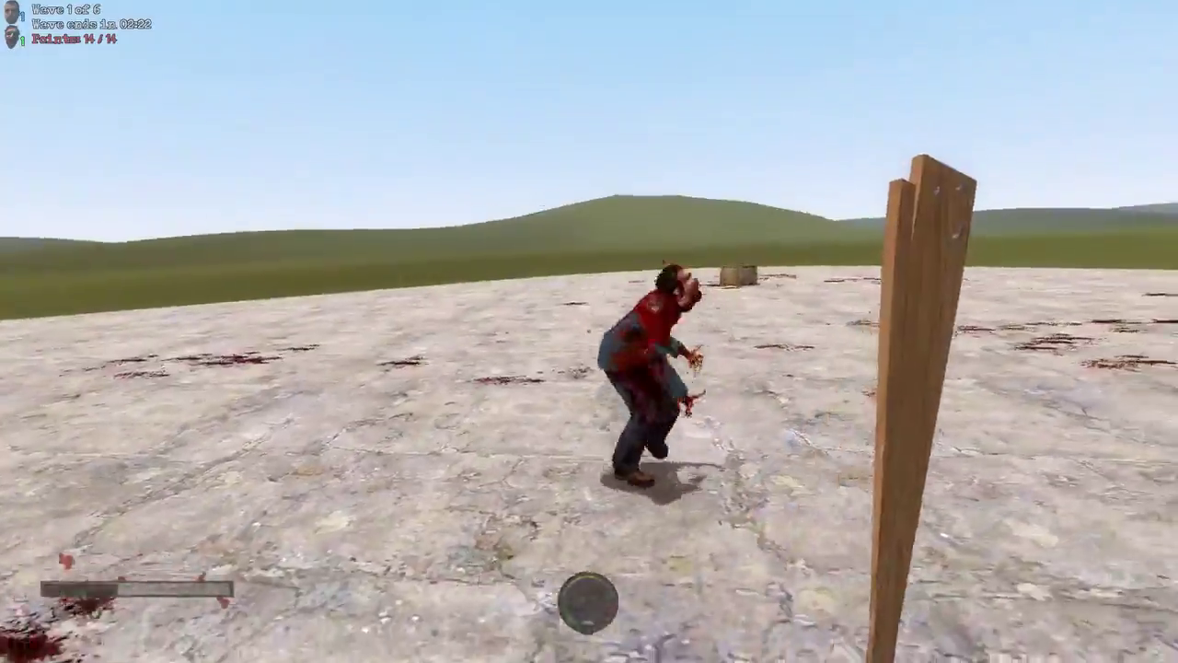
pyautogui.click(589, 332)
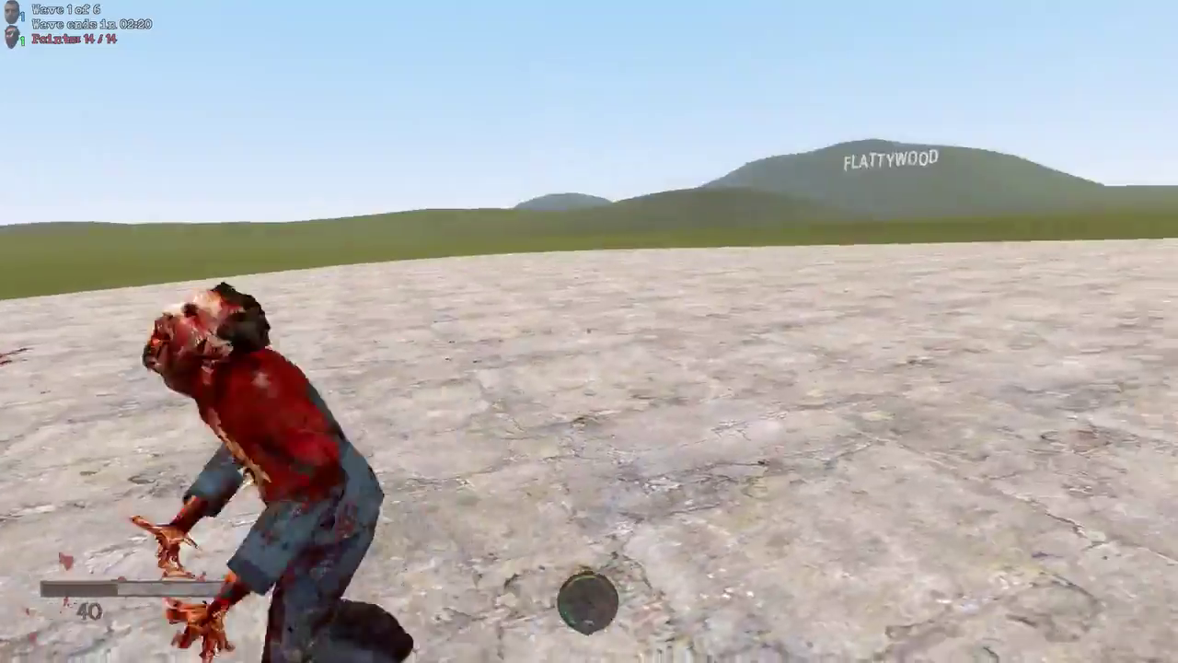
pyautogui.click(589, 331)
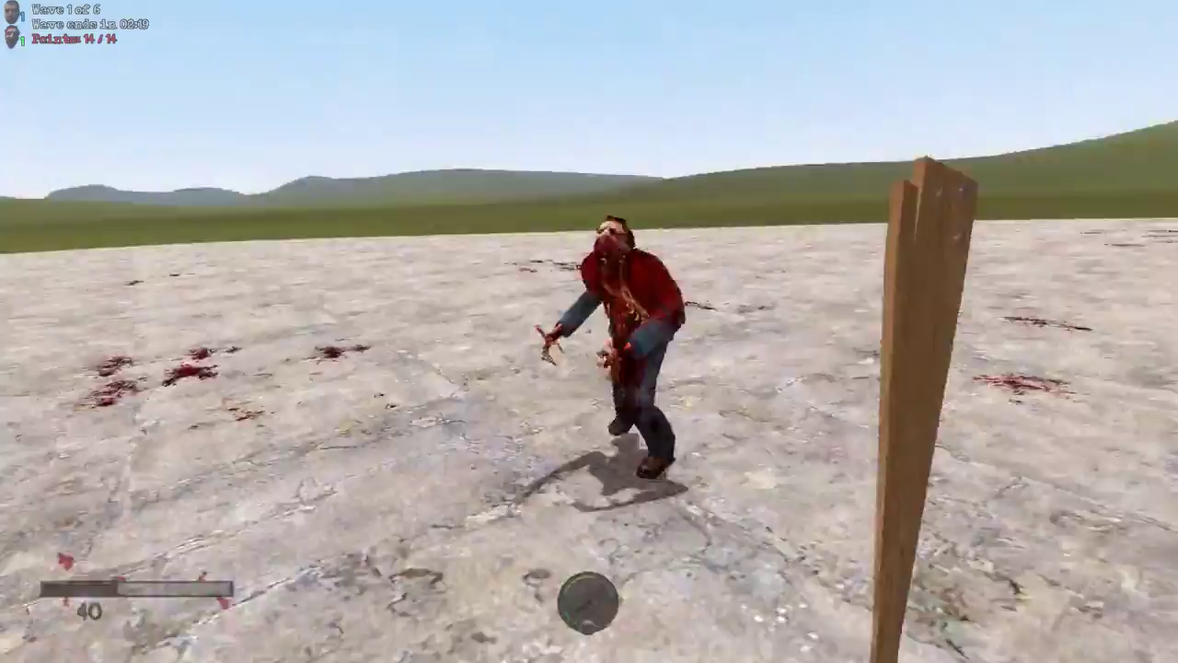
pyautogui.click(589, 332)
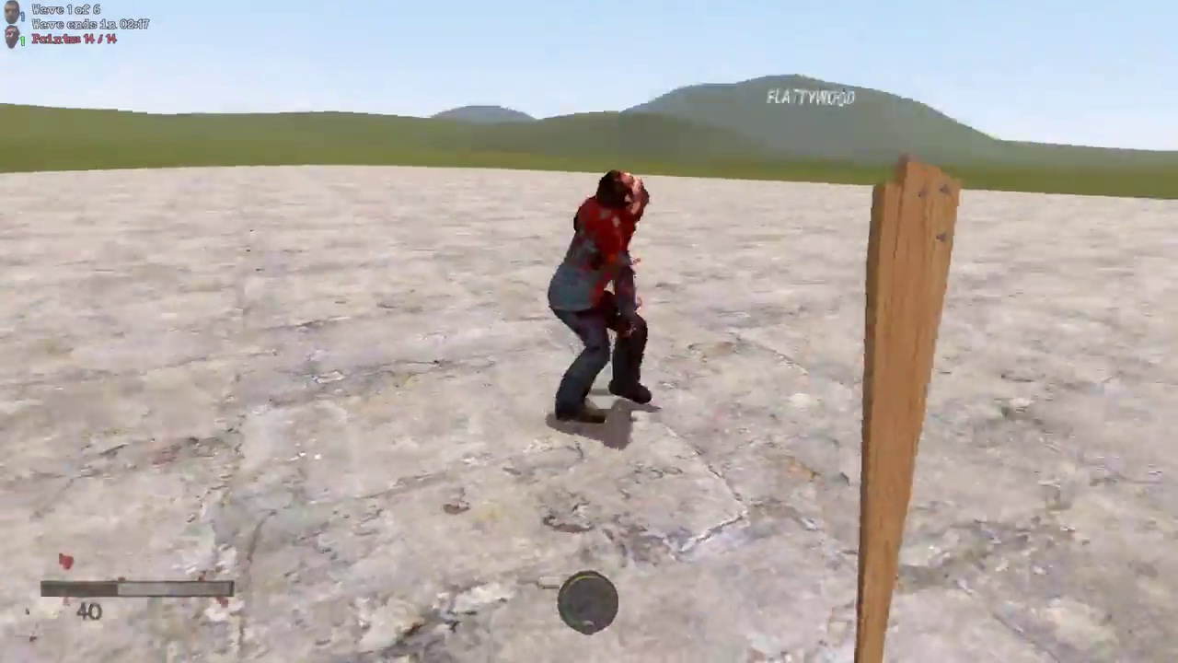
pyautogui.click(589, 332)
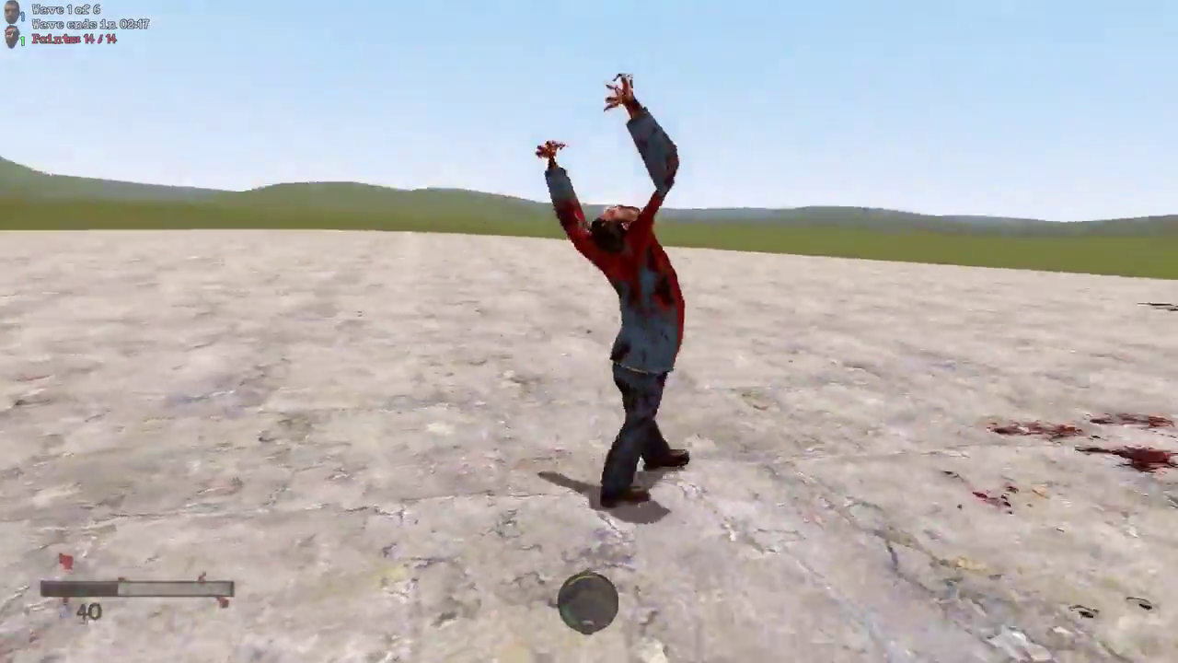
pyautogui.click(589, 331)
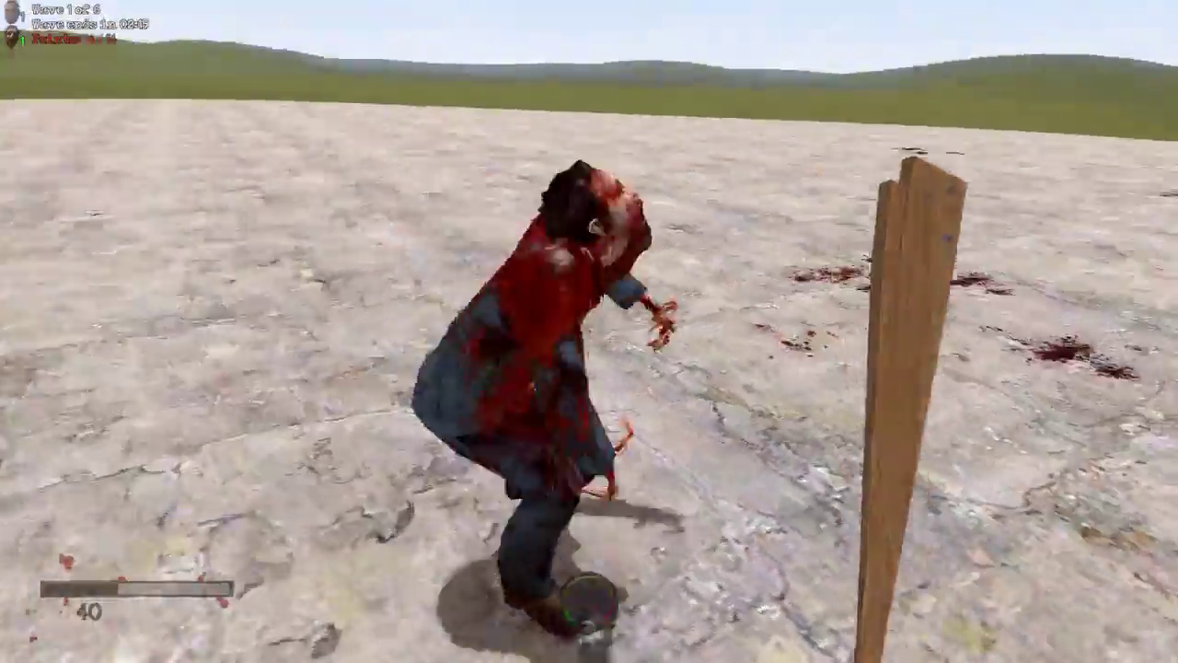
pyautogui.click(589, 331)
pyautogui.click(589, 332)
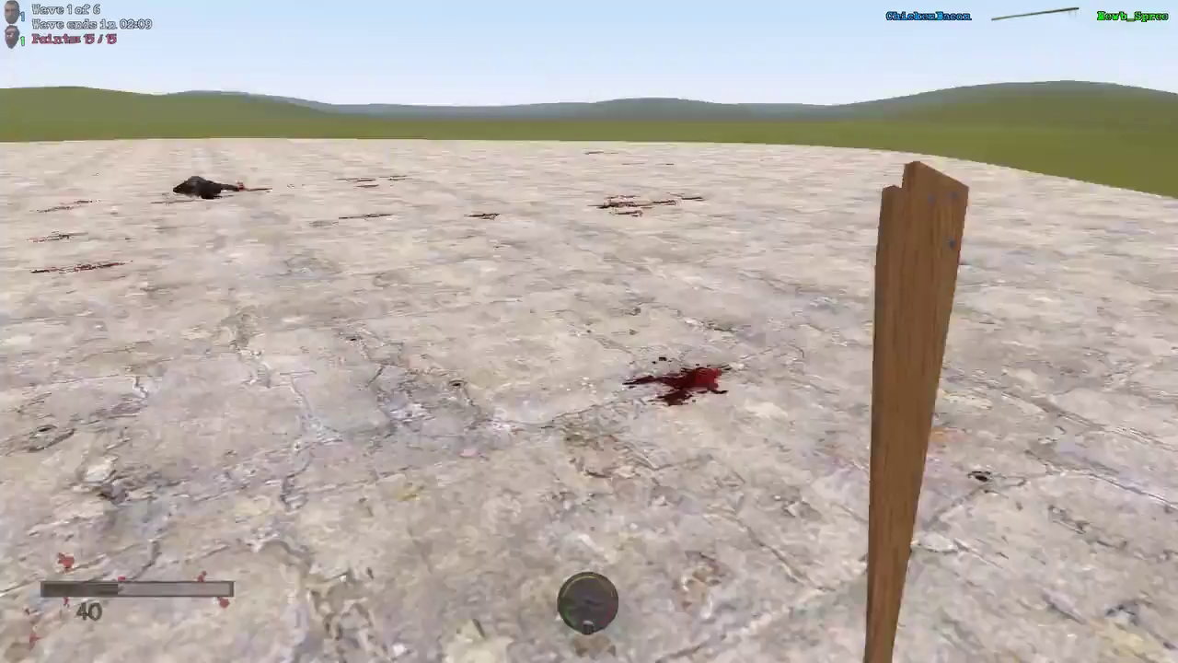
# - View the Points Shop ammunition and the scoreboard, then bring up the Addons gamemode browser
pyautogui.press('F2')
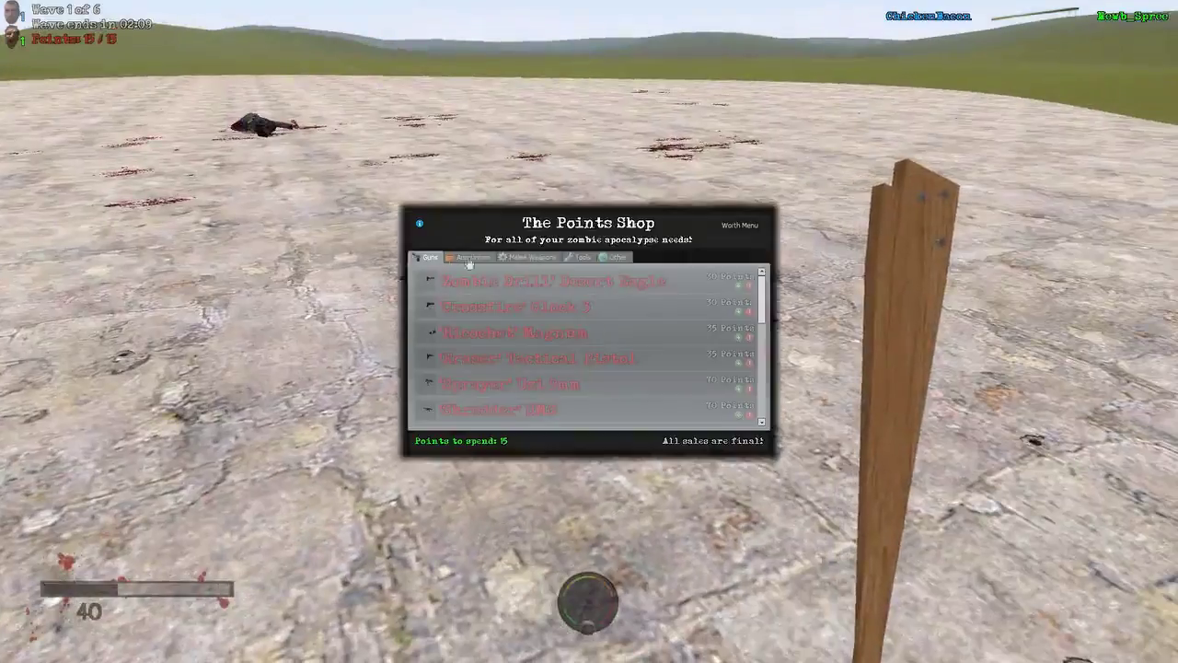
pyautogui.click(467, 257)
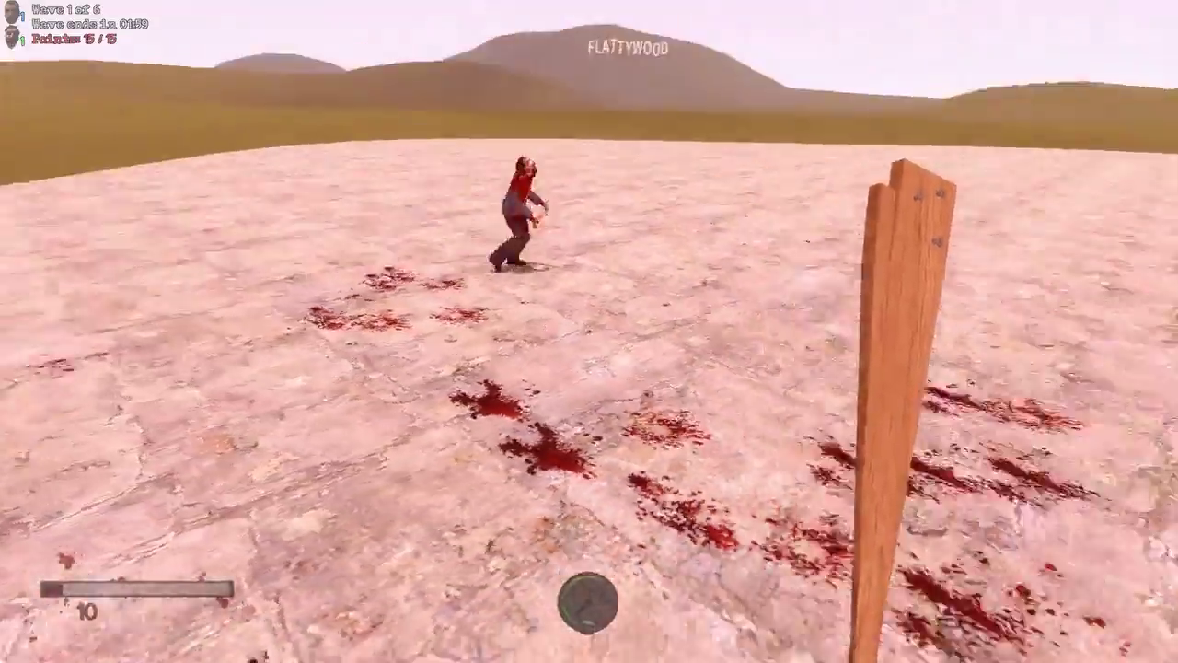
pyautogui.press('Tab')
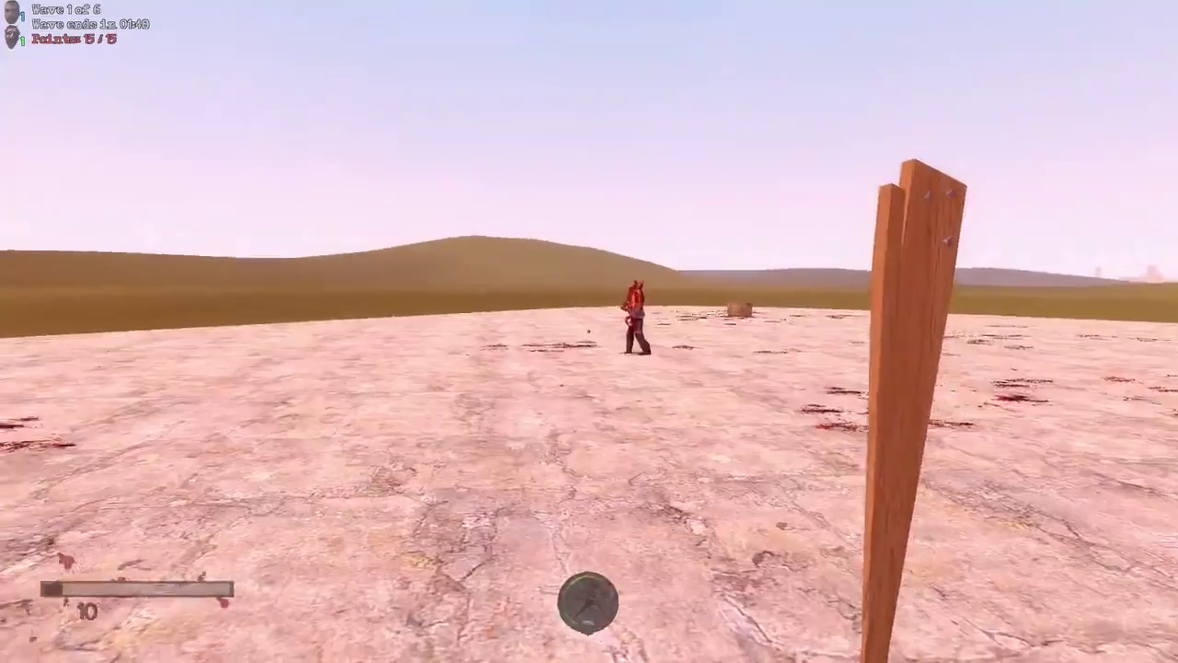
pyautogui.press('Escape')
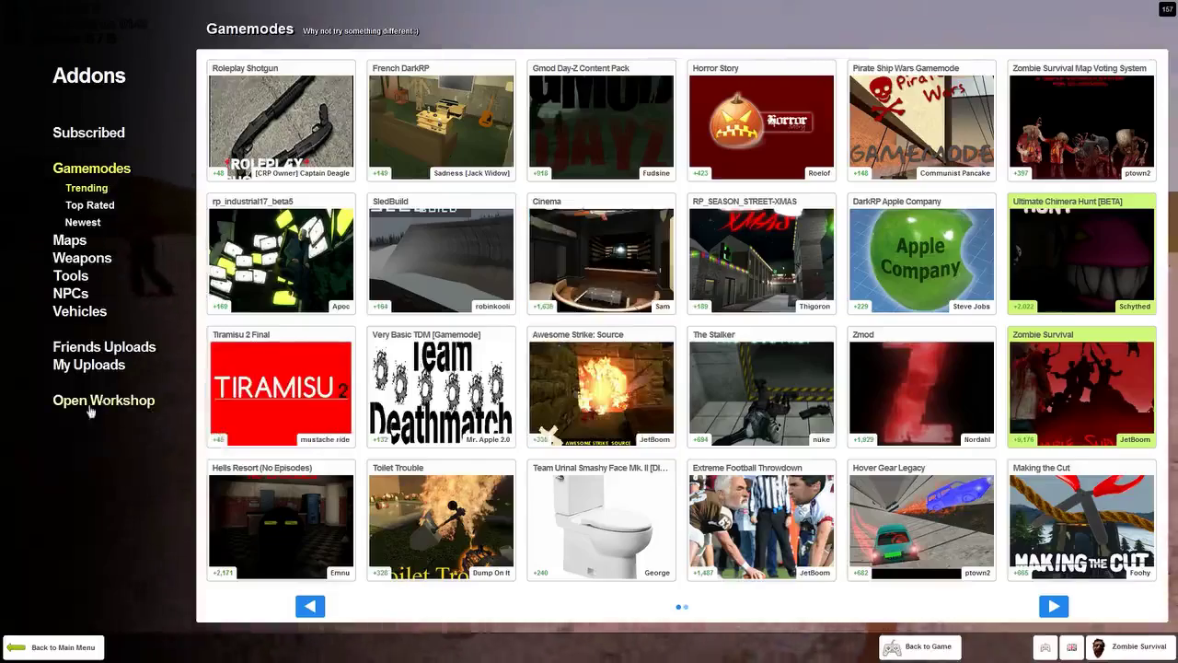
# - Close the addons browser via Back to Main Menu, leaving the pause menu with Disconnect
pyautogui.click(50, 647)
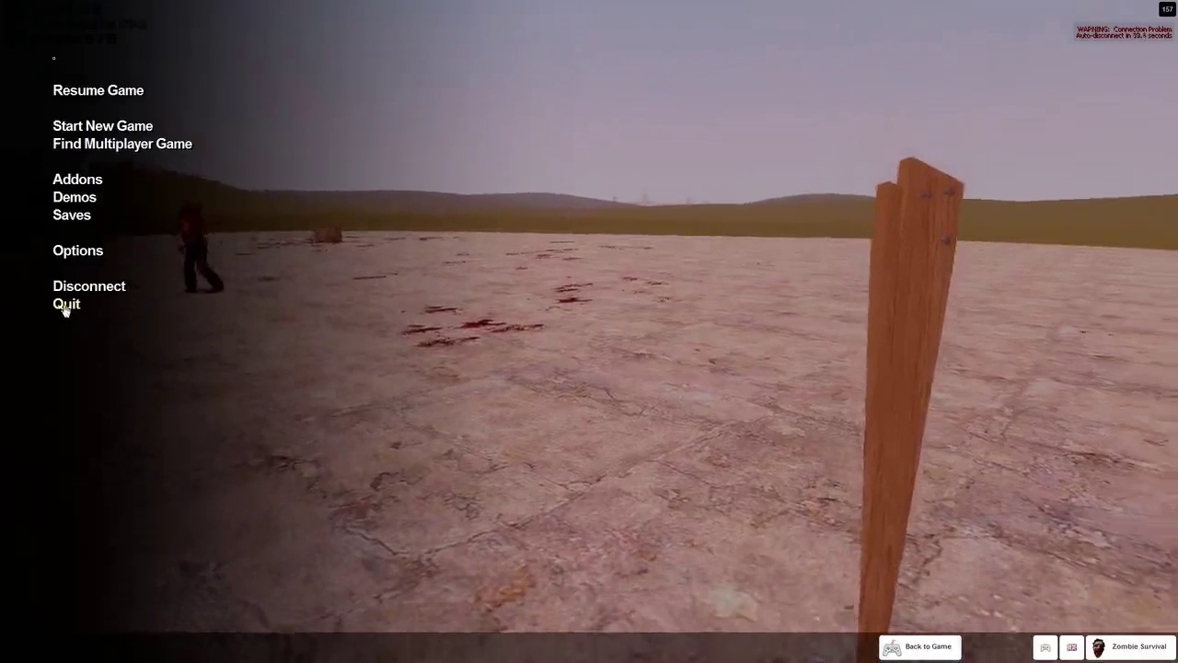